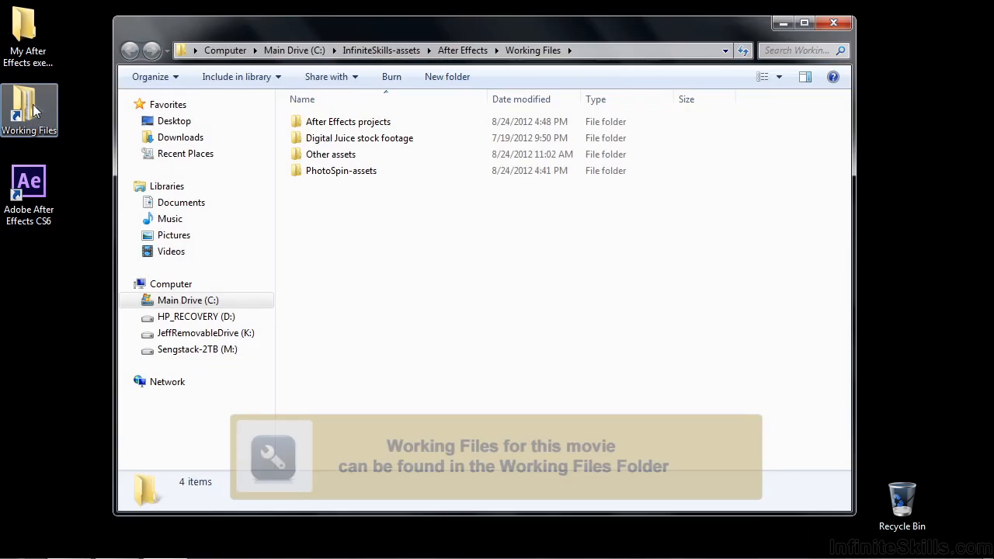
Open the project 0504-hold-easy-ease.aep from the After Effects projects folder, switching to After Effects
double_click(329, 122)
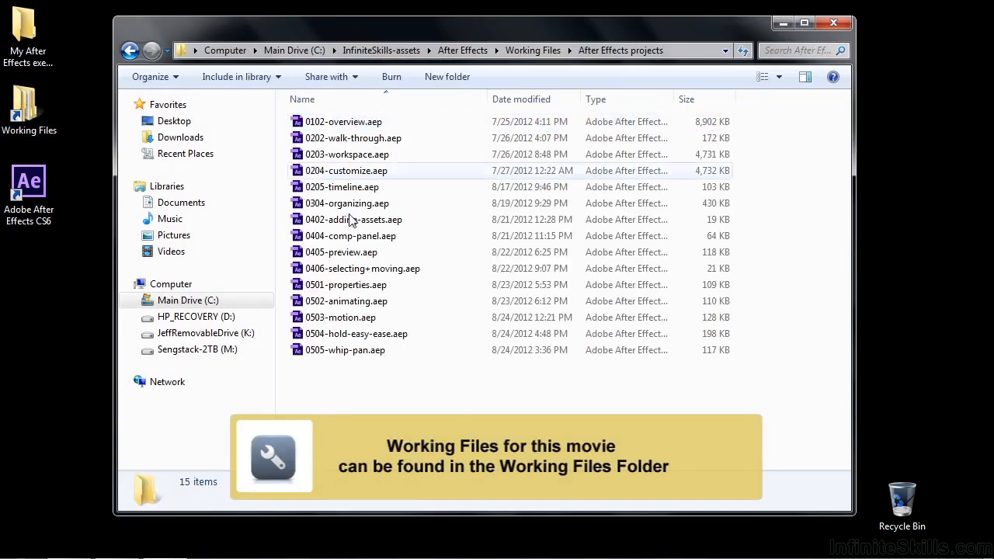
double_click(342, 336)
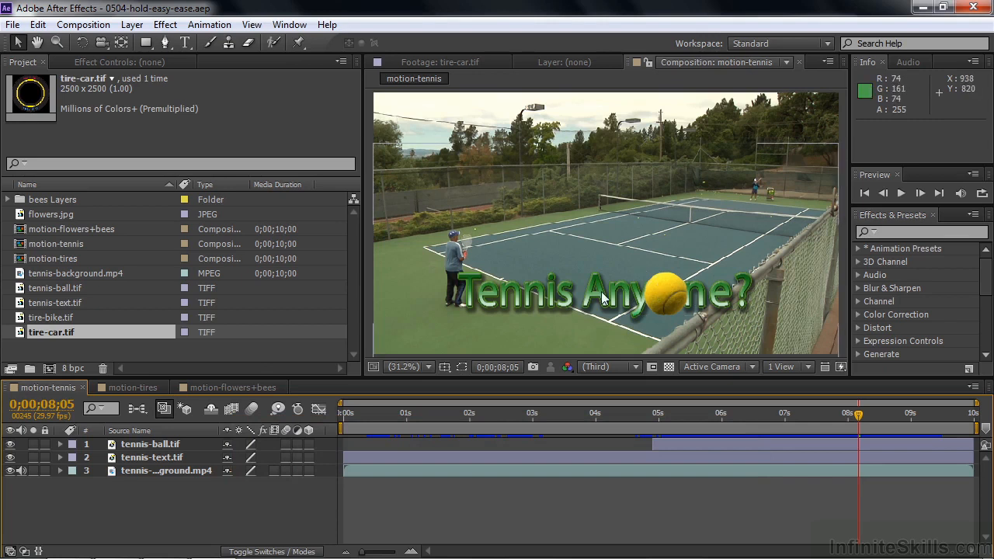
Preview the title text's entrance in the motion-tennis composition, starting from 0;00;00;13
left_click_drag(847, 414, 373, 420)
key("space")
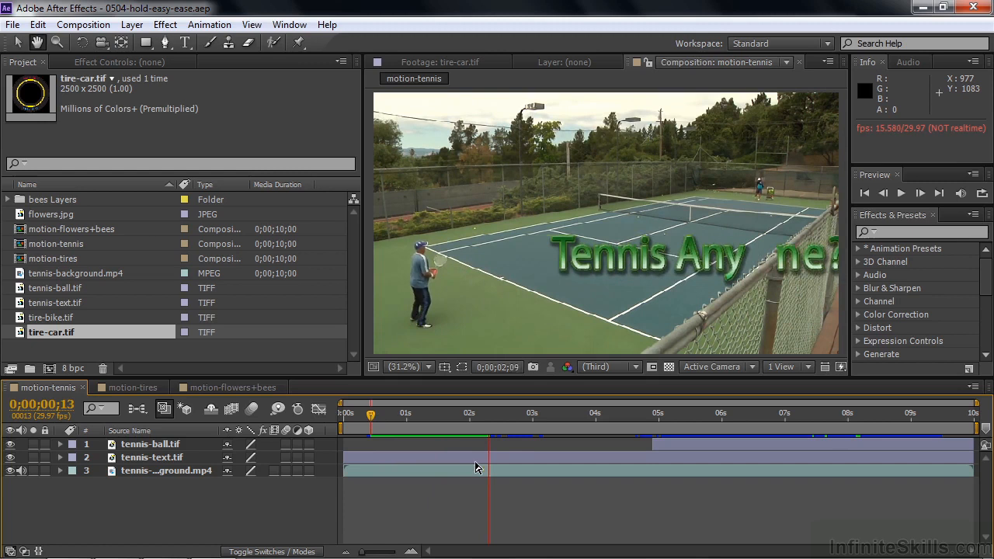
key("space")
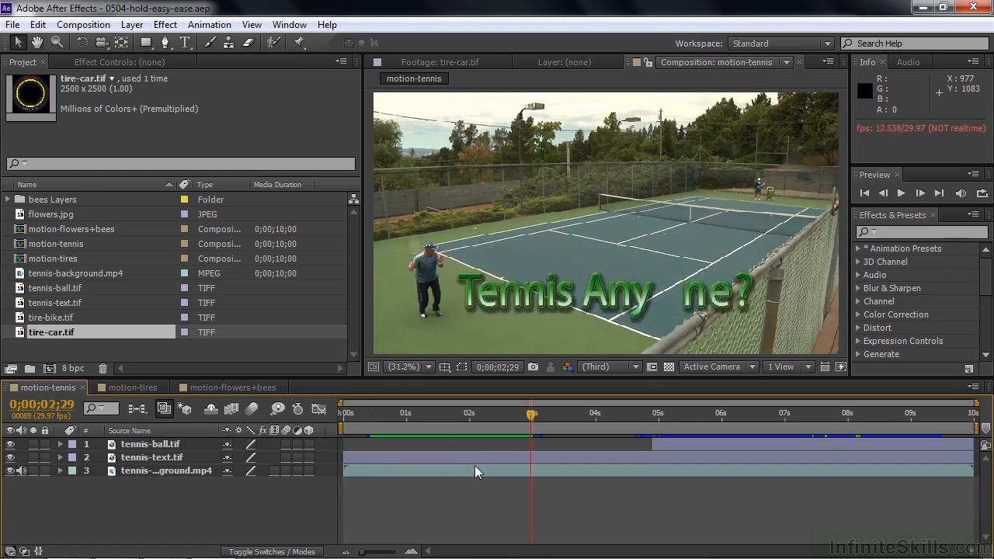
left_click_drag(530, 414, 527, 419)
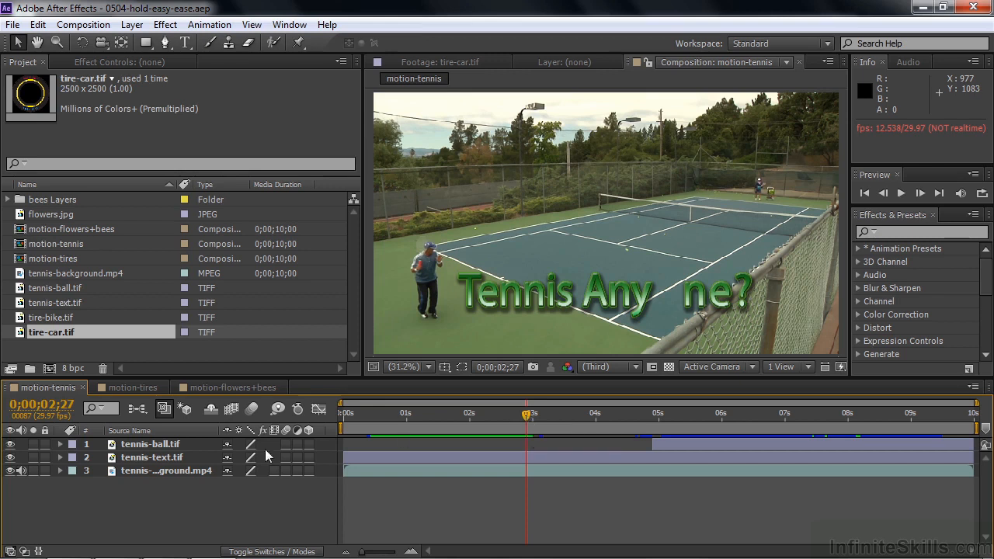
Reveal the keyframes of the tennis-text.tif layer and apply Easy Ease In to its last Position keyframe
left_click(134, 457)
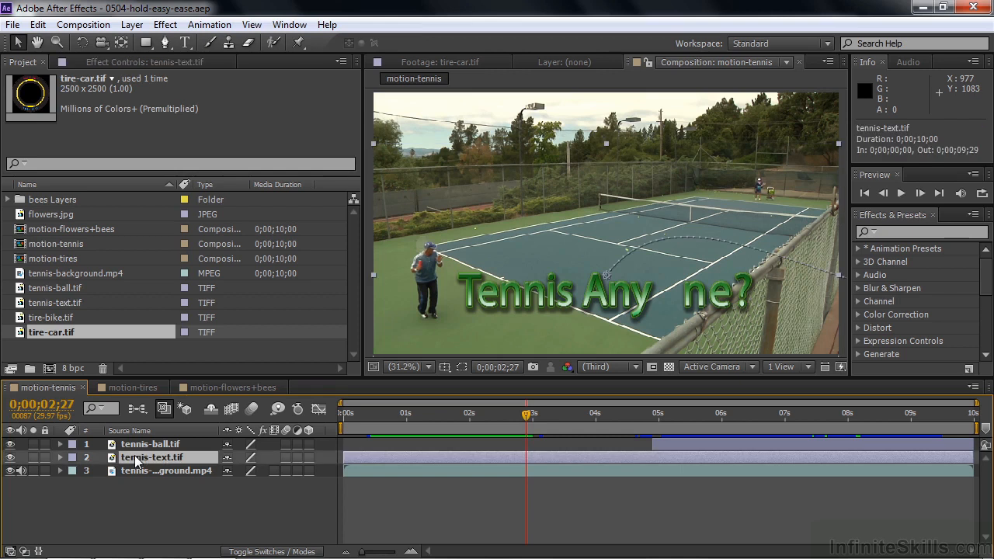
key("u")
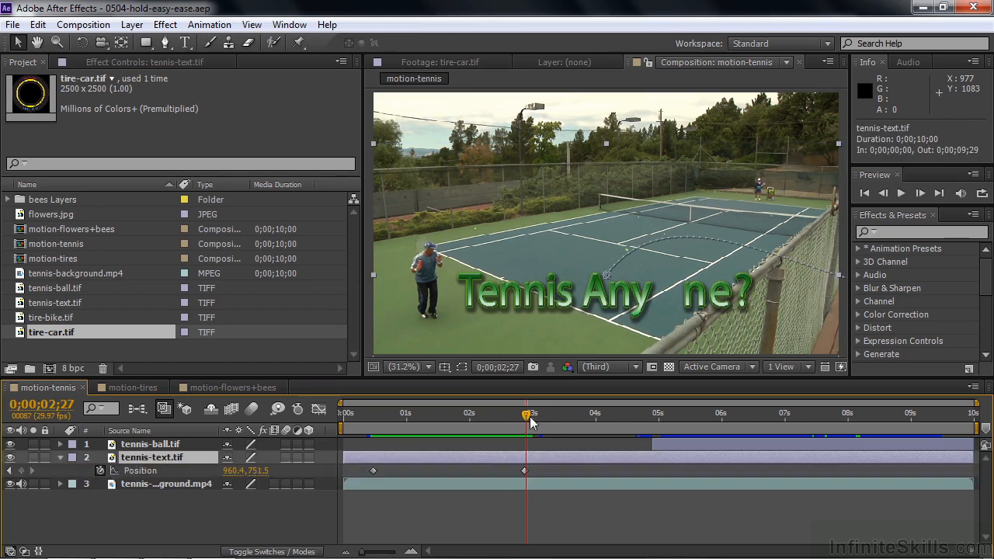
left_click_drag(530, 420, 516, 418)
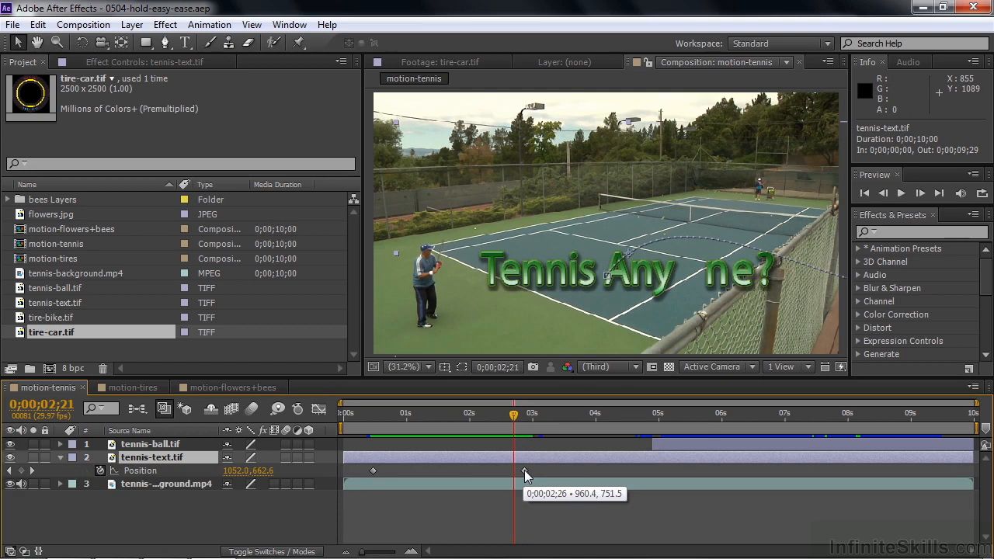
right_click(524, 470)
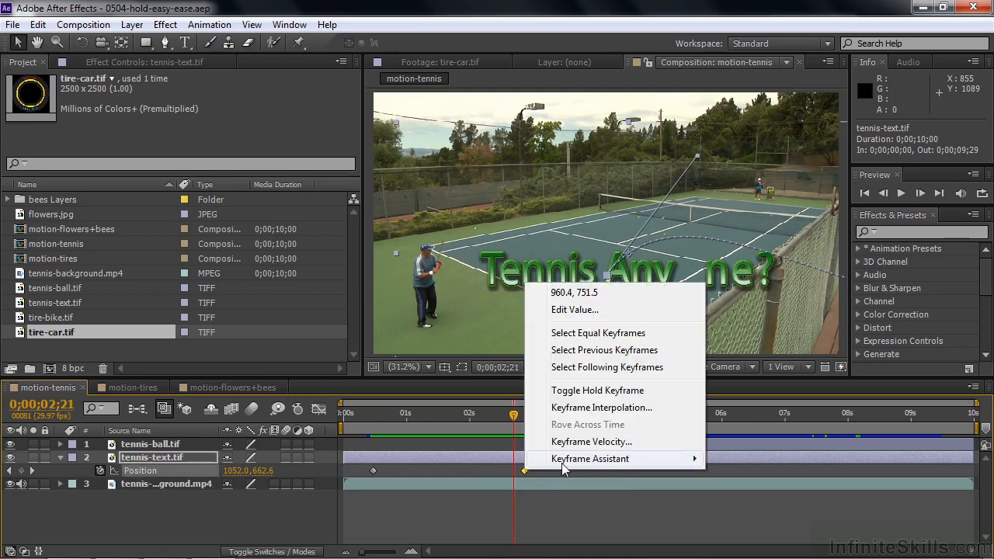
mouse_move(561, 463)
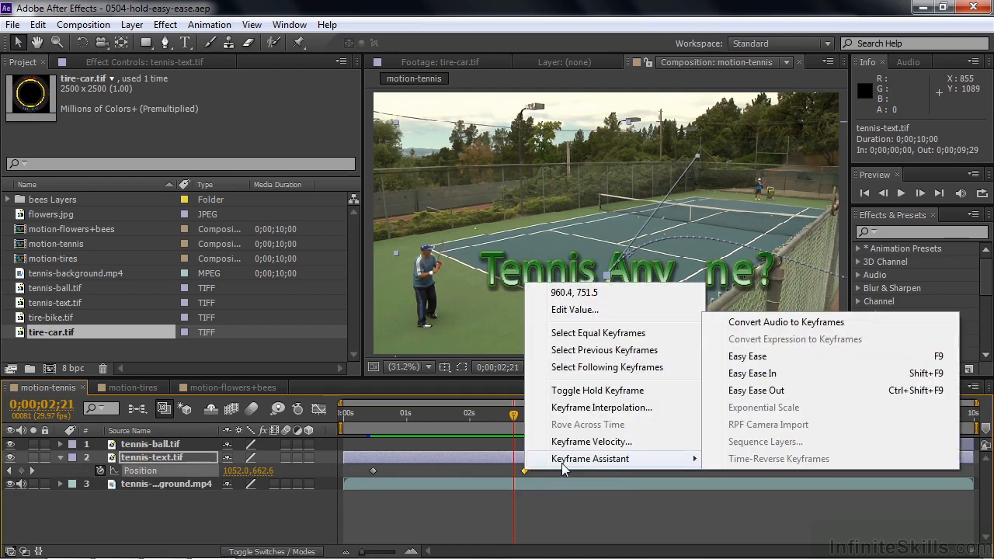
left_click(766, 372)
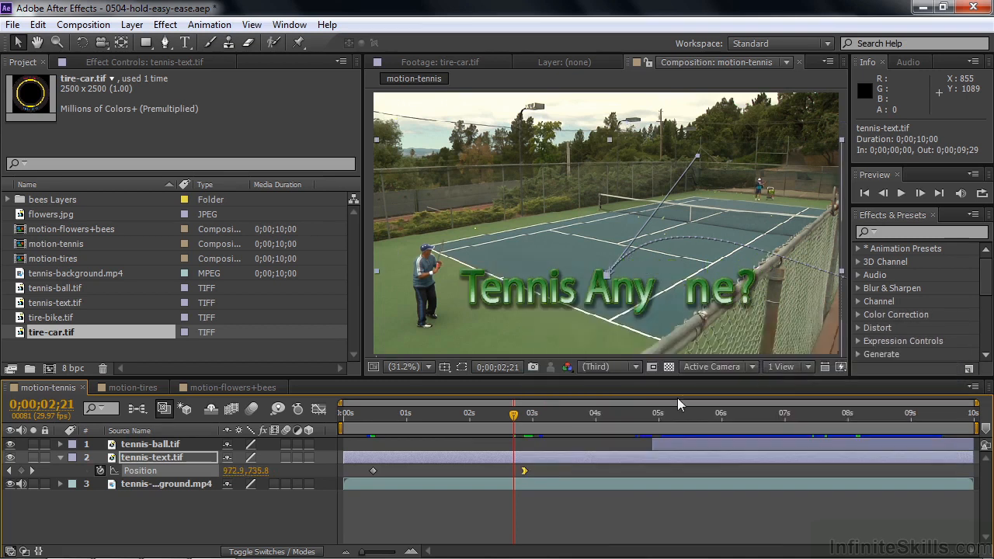
mouse_move(524, 471)
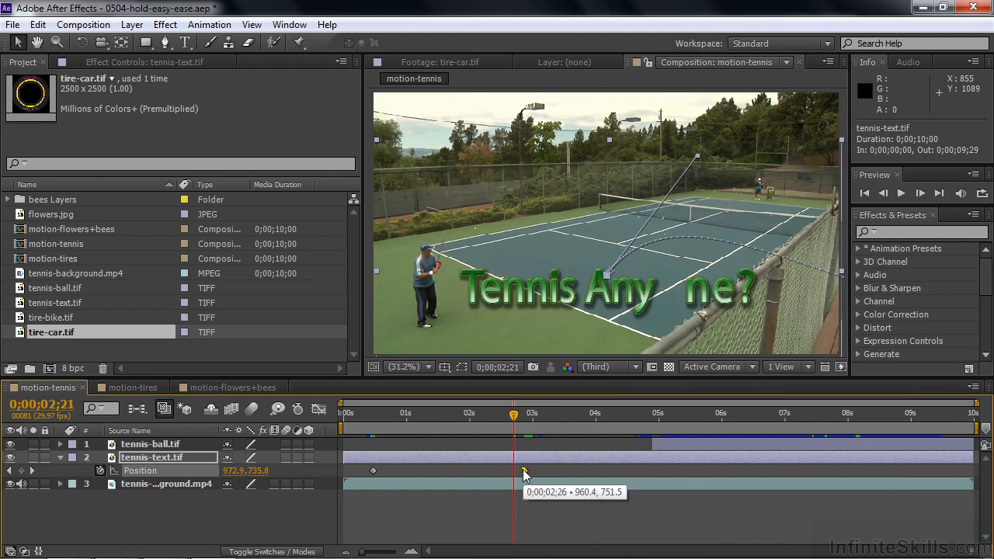
Preview the end of the title text's movement twice, starting from 0;00;01;18 and from 0;00;02;04
left_click_drag(512, 417, 445, 415)
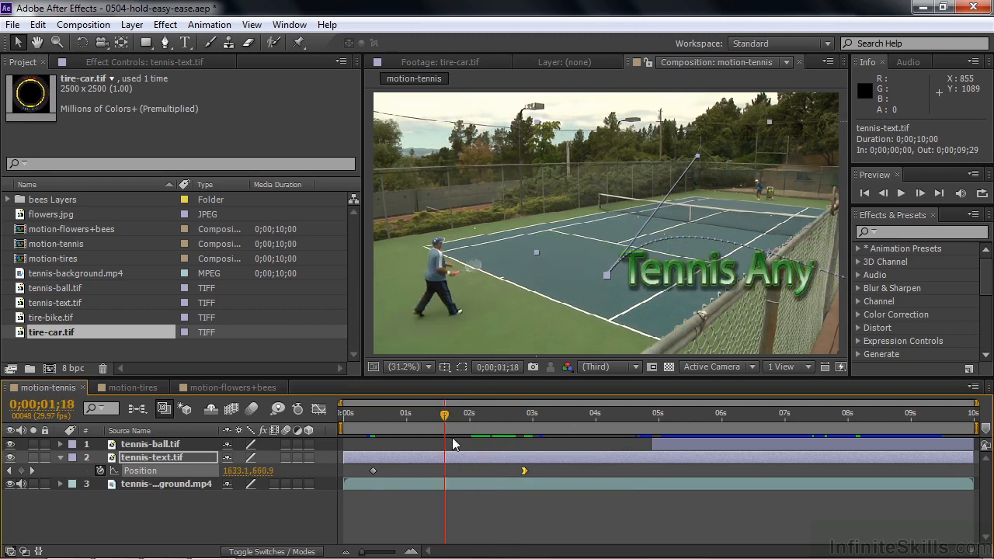
key("space")
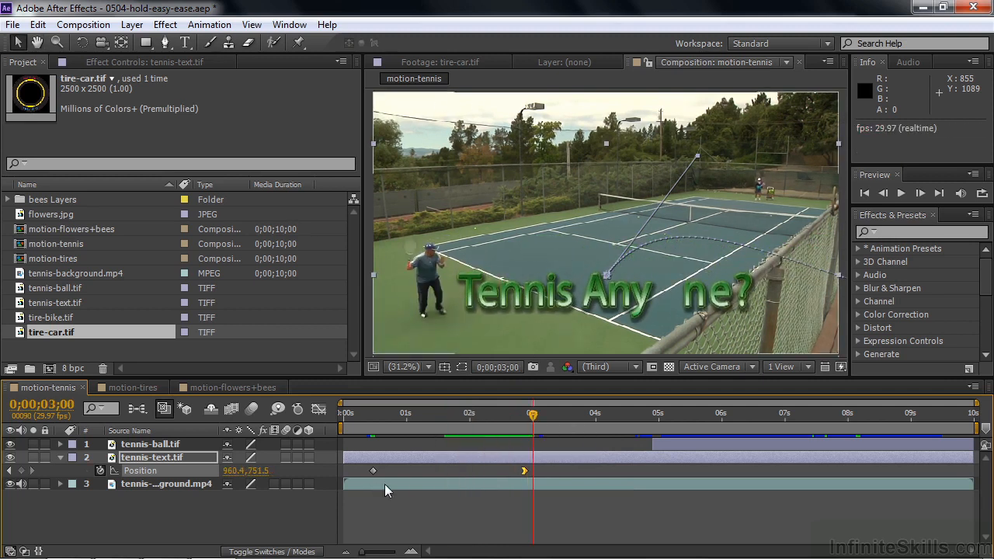
left_click_drag(532, 418, 476, 420)
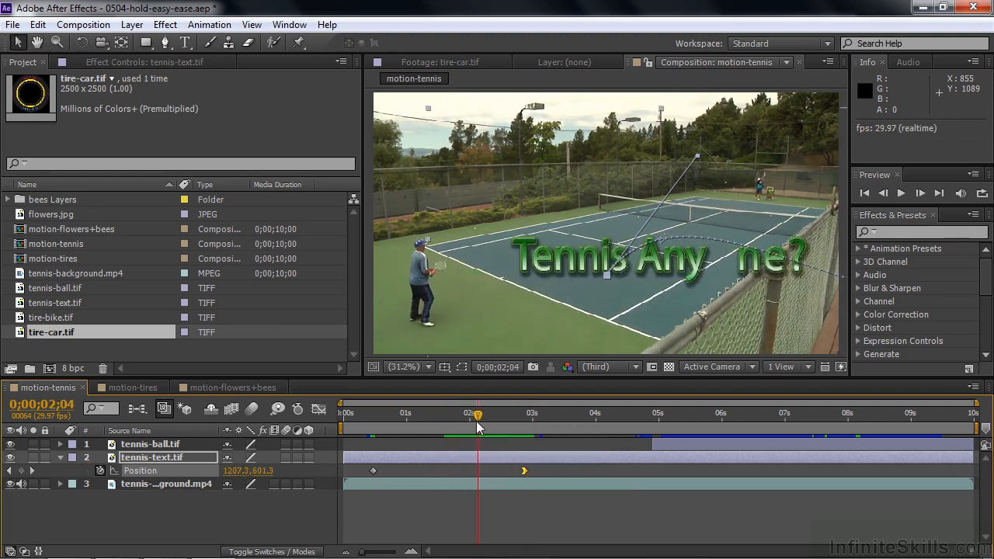
key("space")
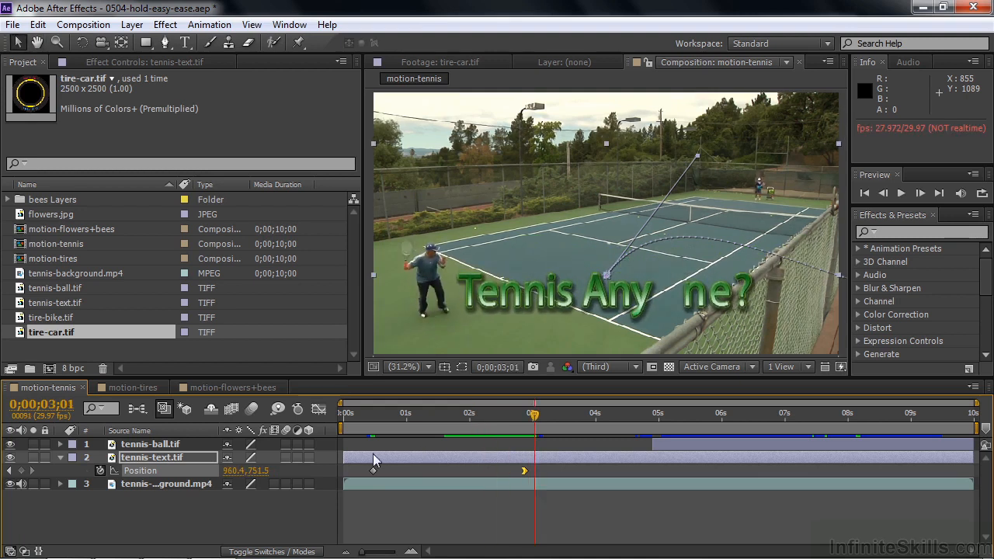
Collapse the tennis-text.tif layer and reveal the Position keyframes of the tennis-ball.tif layer
left_click(60, 457)
left_click(91, 444)
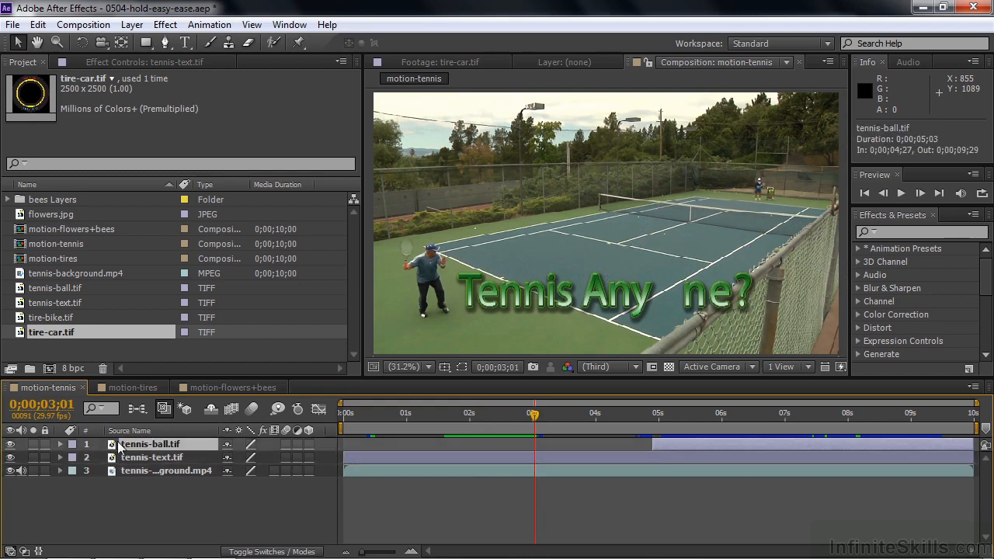
key("p")
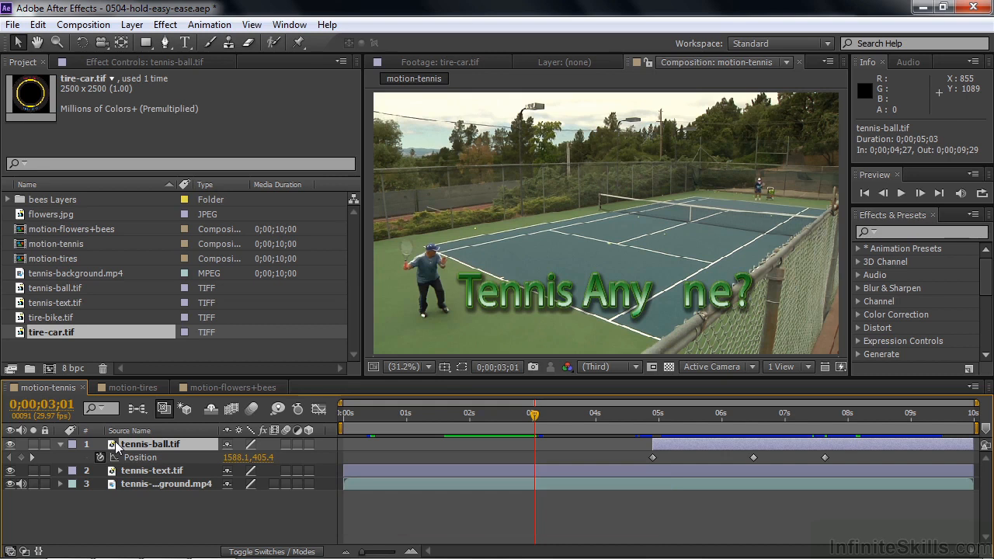
Preview the tennis ball's full flight from just before its first Position keyframe to its landing in the title
left_click_drag(555, 417, 652, 417)
key("space")
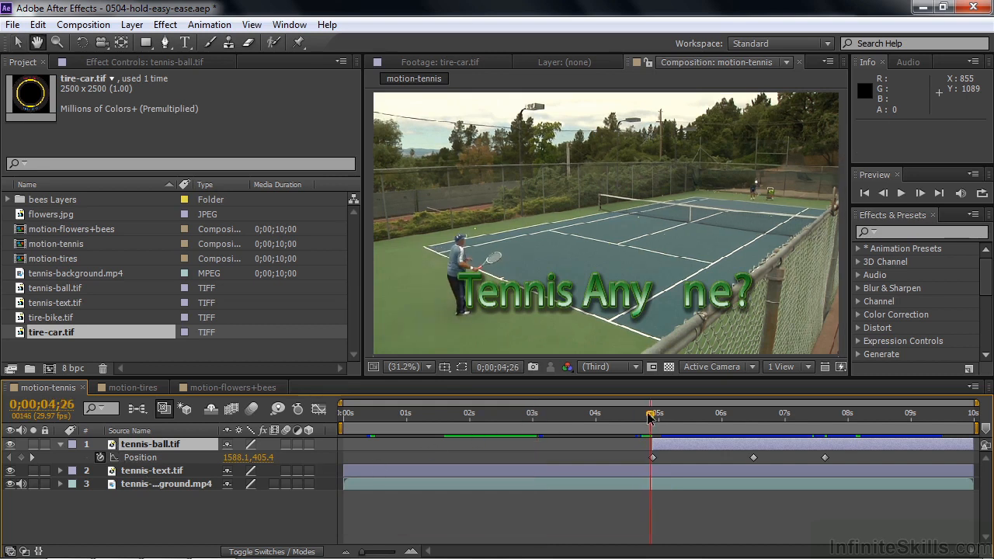
left_click(138, 504)
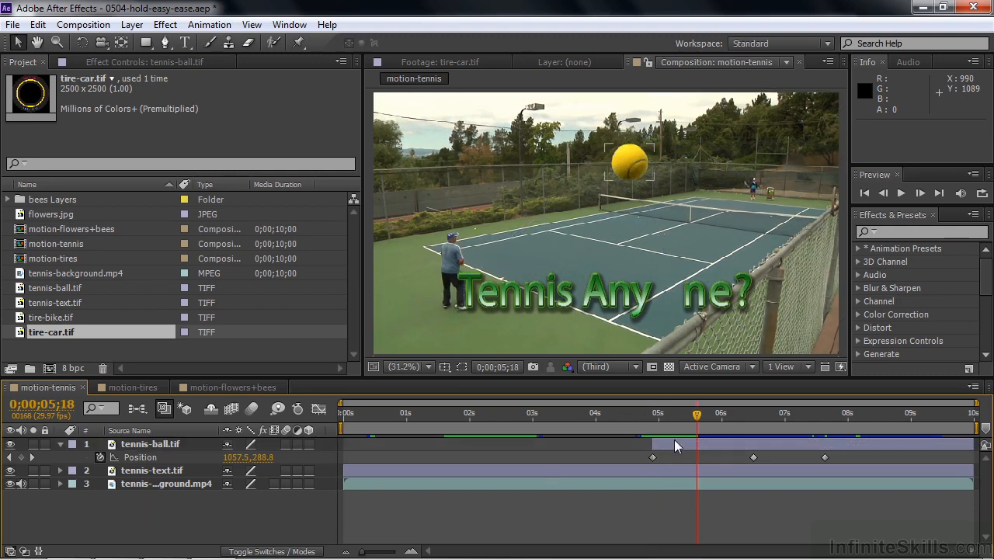
key("space")
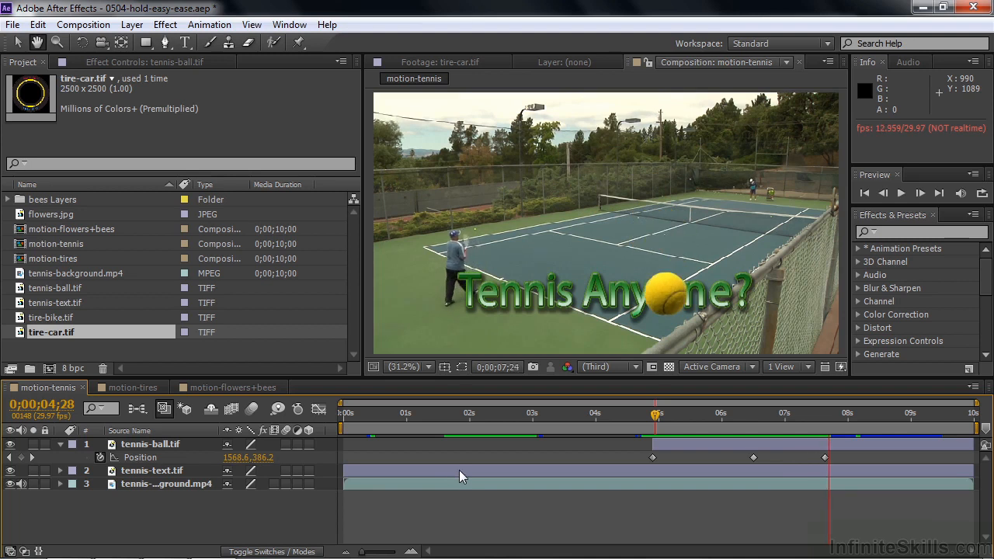
left_click(646, 417)
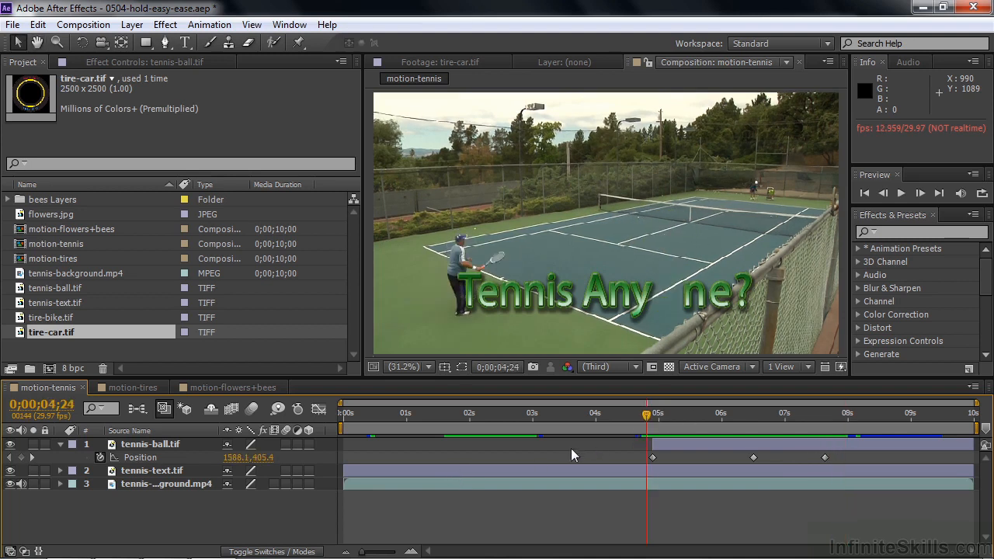
key("space")
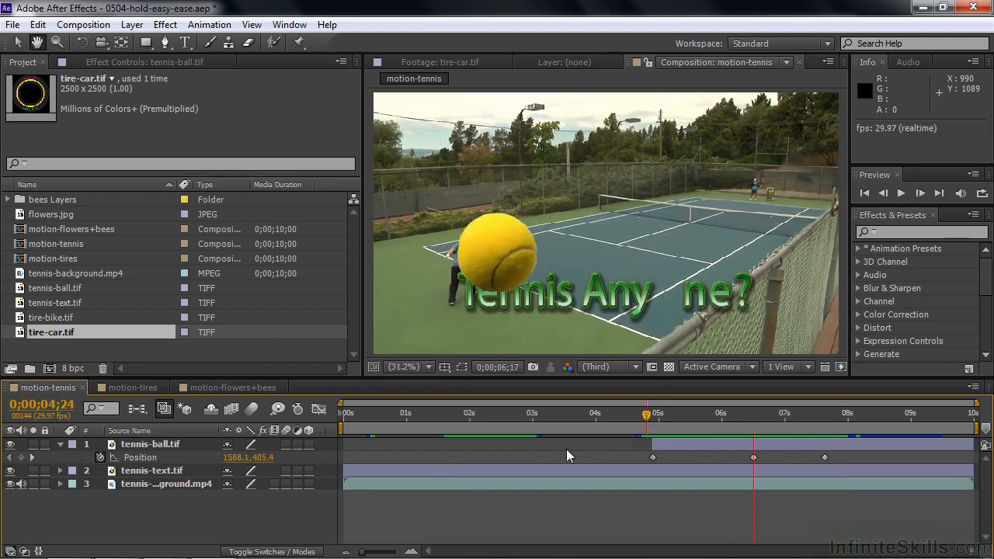
key("space")
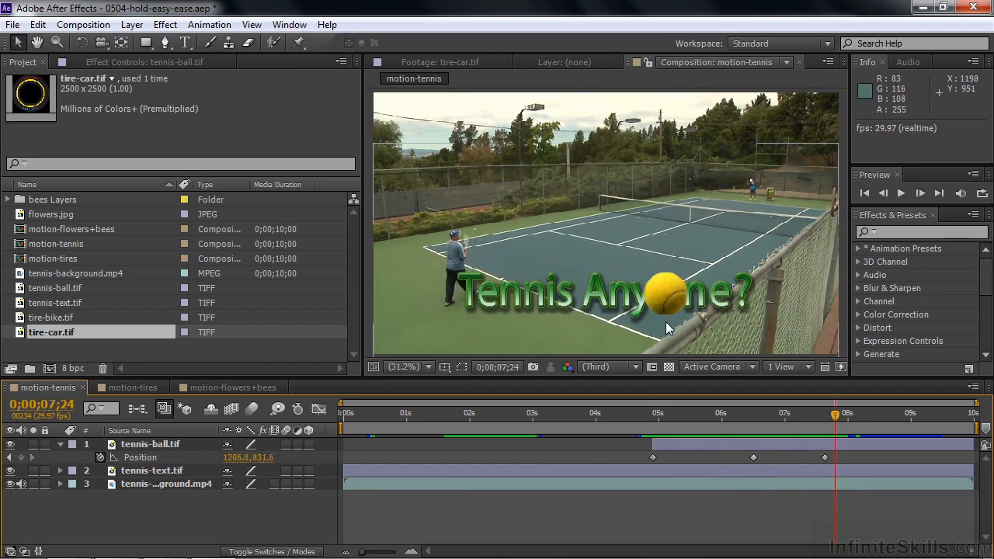
Apply Easy Ease Out to the first Position keyframe of the tennis-ball.tif layer
left_click_drag(834, 413, 673, 417)
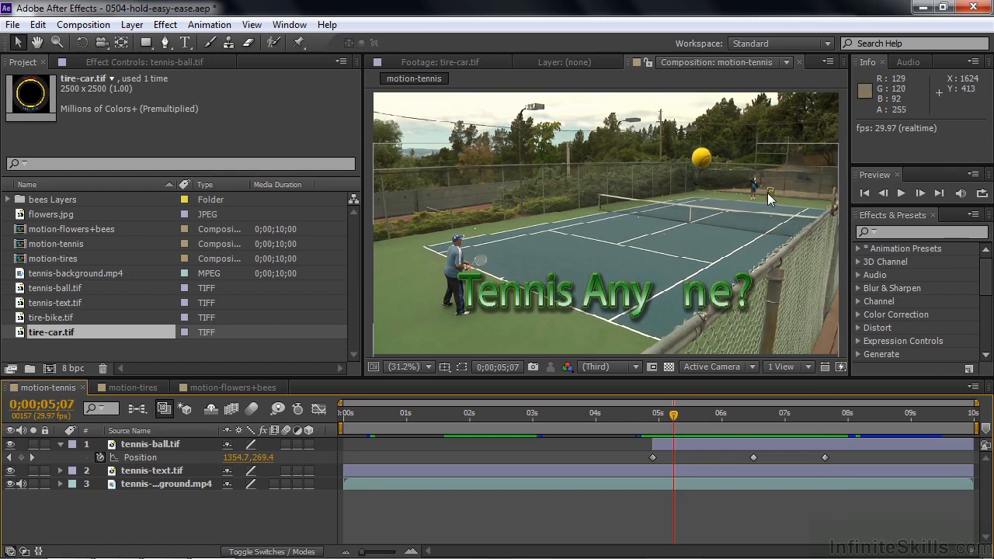
right_click(652, 456)
mouse_move(688, 451)
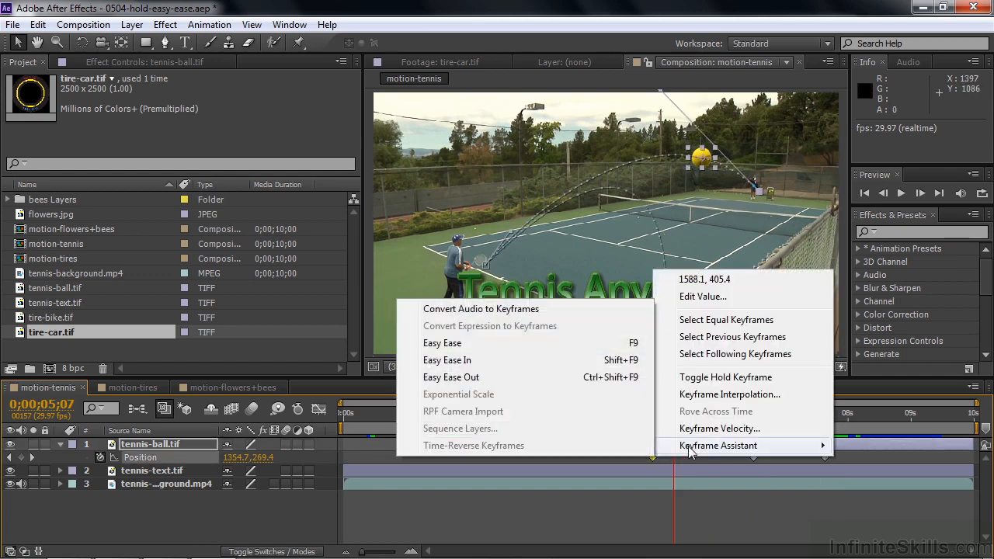
left_click(479, 380)
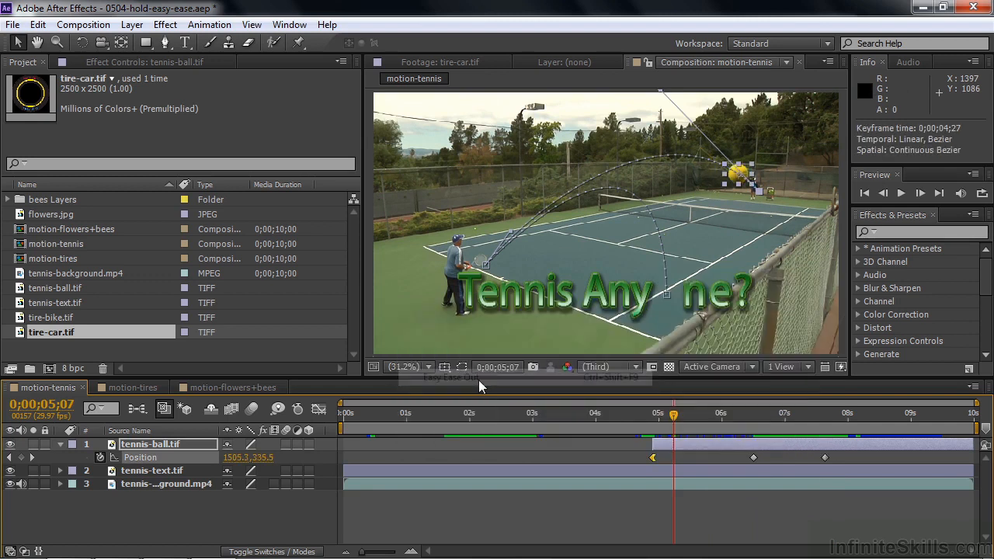
Apply Easy Ease In to the last Position keyframe of the tennis-ball.tif layer
right_click(825, 458)
mouse_move(854, 452)
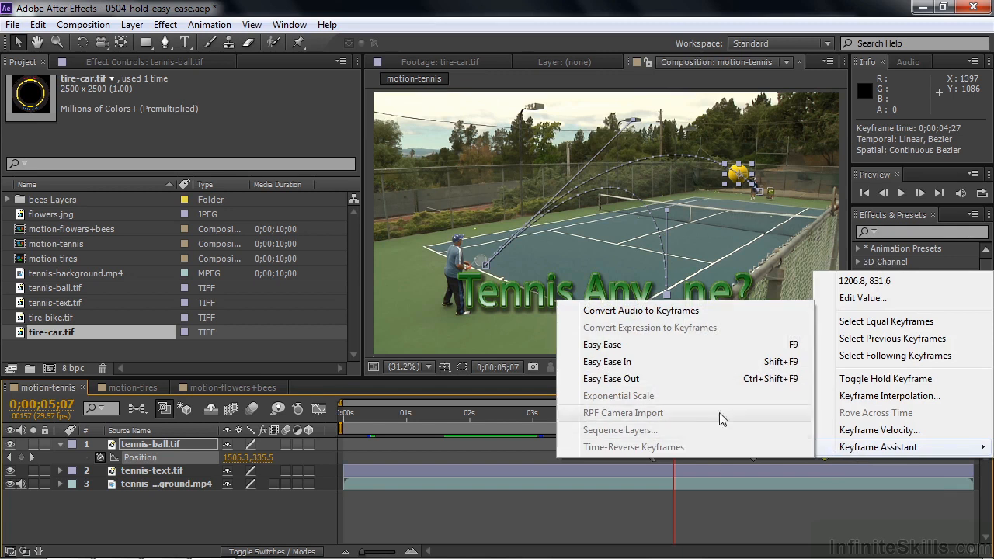
left_click(630, 362)
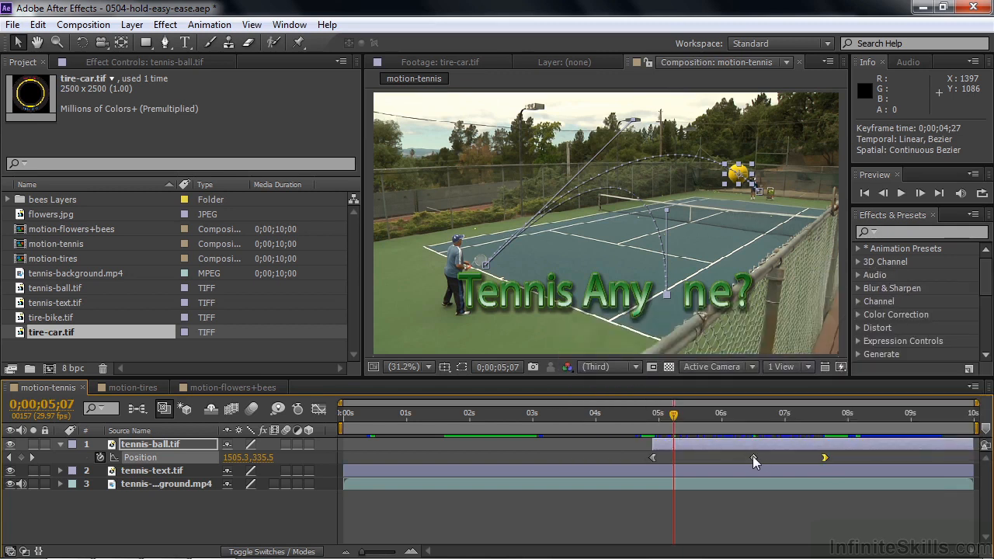
Preview the tennis ball's eased flight, starting from 0;00;04;24 and again from 0;00;04;22
left_click_drag(665, 428, 643, 426)
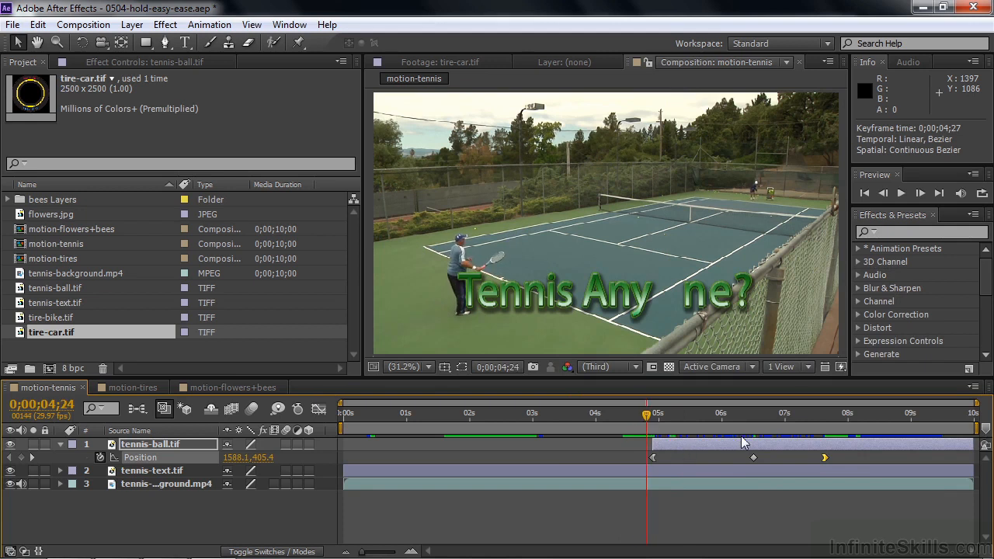
key("space")
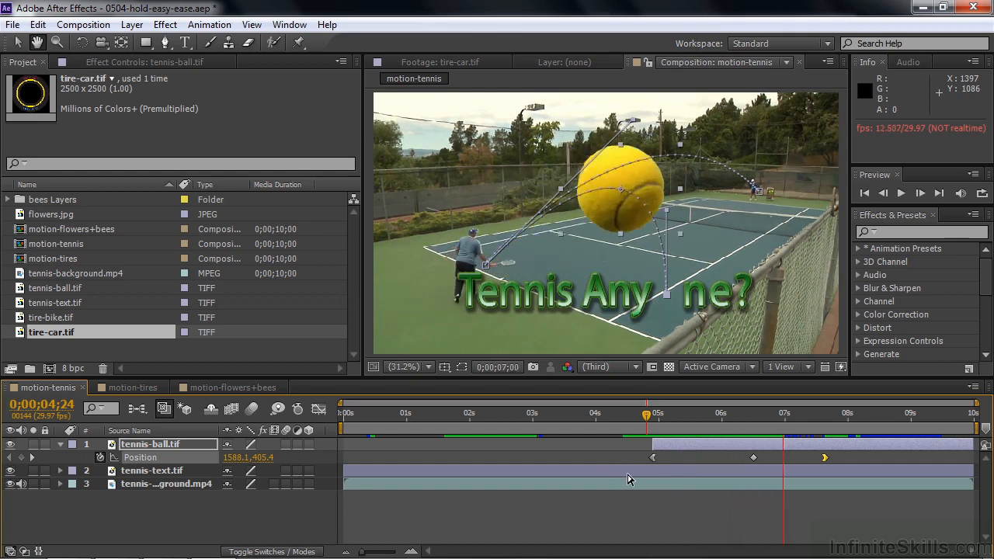
left_click(640, 419)
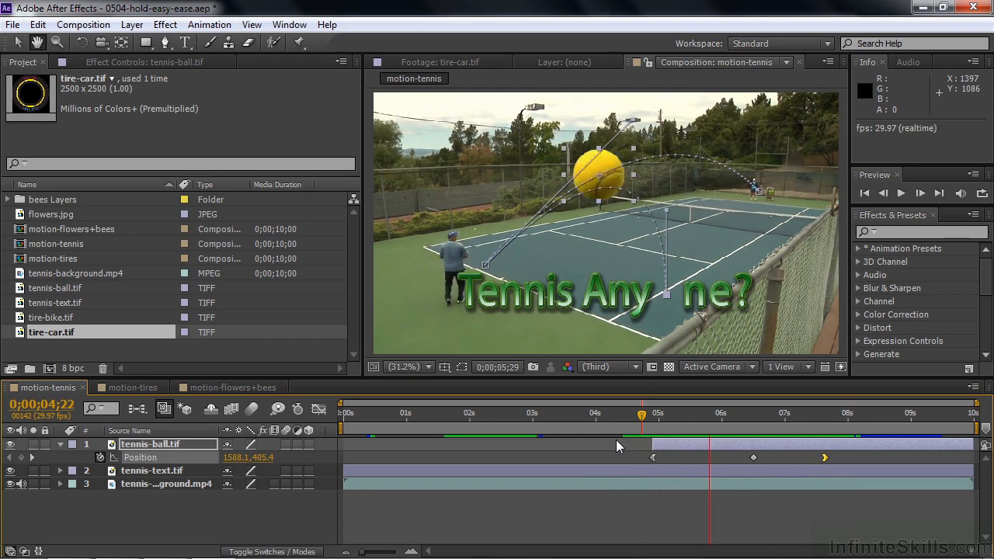
left_click_drag(840, 417, 830, 421)
key("space")
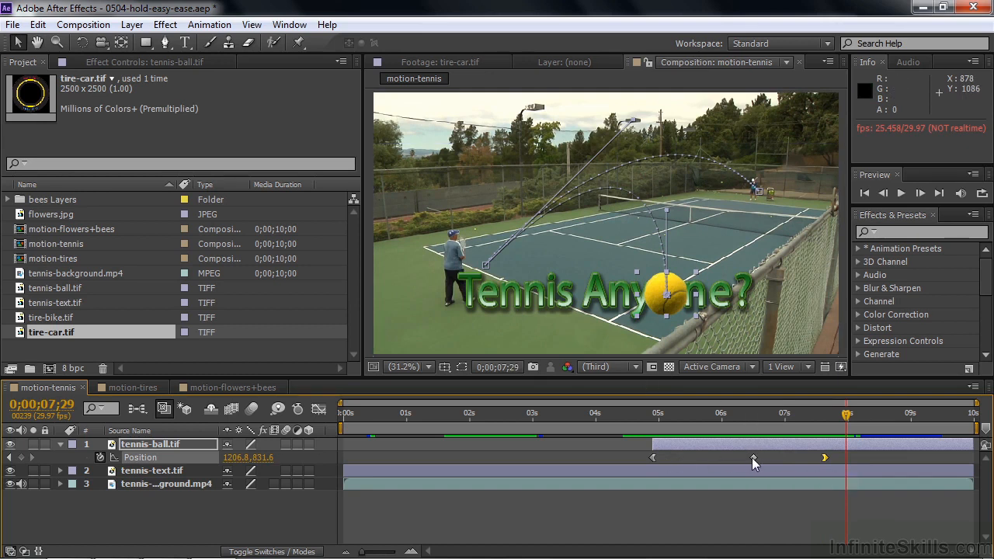
Try Easy Ease on the middle Position keyframe of the tennis-ball.tif layer
right_click(751, 458)
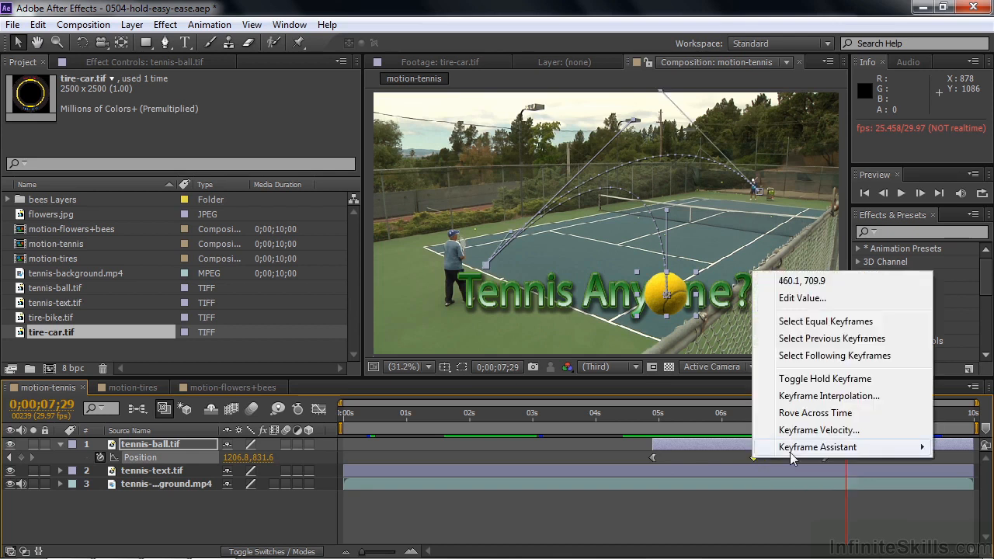
mouse_move(789, 452)
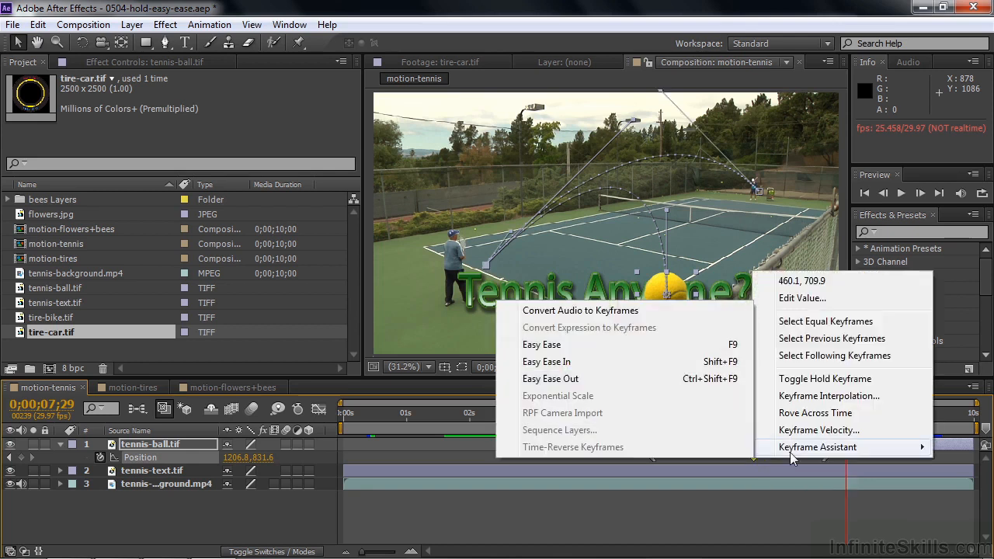
left_click(579, 348)
Preview the ball's movement through the middle Position keyframe, starting shortly before 0;00;06;00
left_click_drag(846, 422, 714, 425)
key("space")
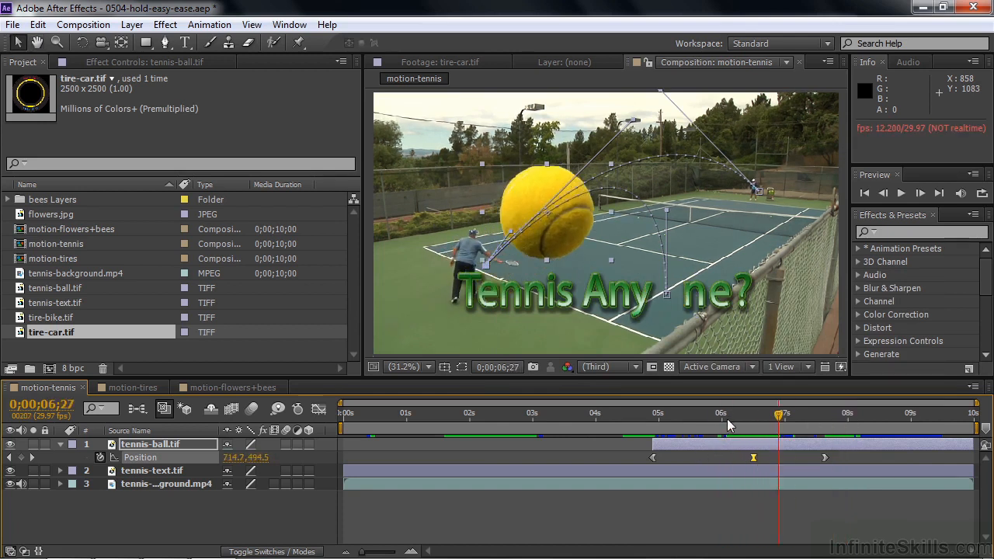
left_click(719, 425)
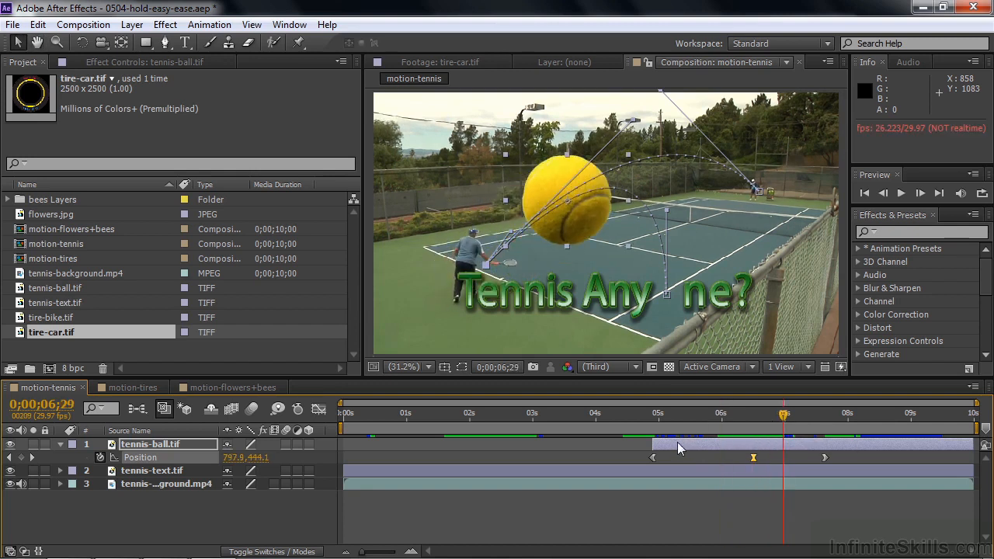
left_click_drag(784, 414, 715, 413)
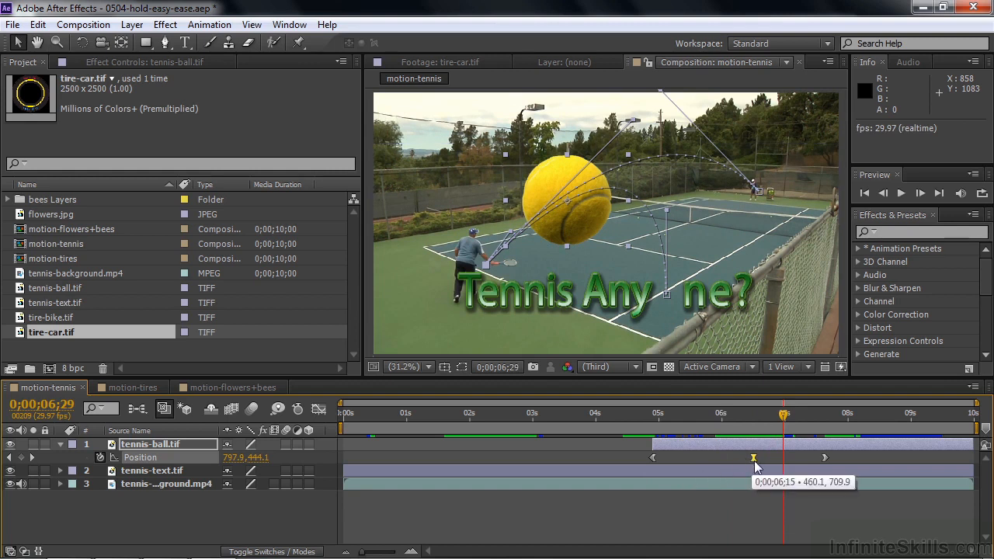
Change the temporal interpolation of the tennis-ball.tif layer's middle Position keyframe to Linear
right_click(754, 460)
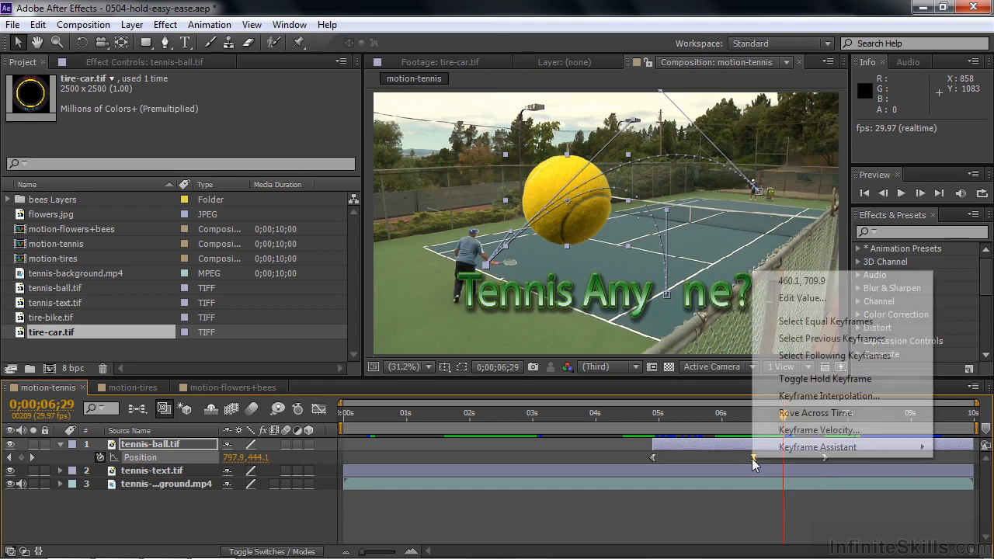
mouse_move(783, 450)
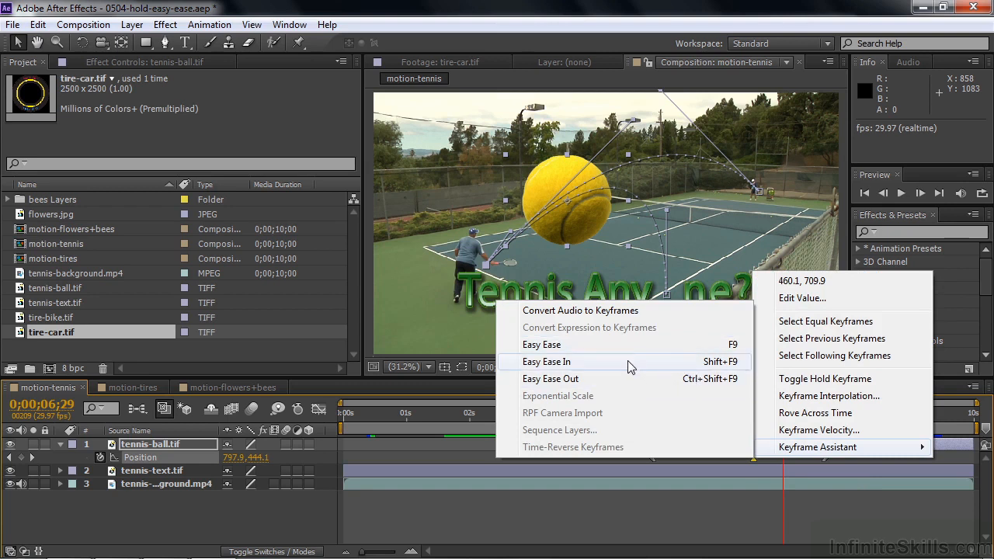
left_click(783, 397)
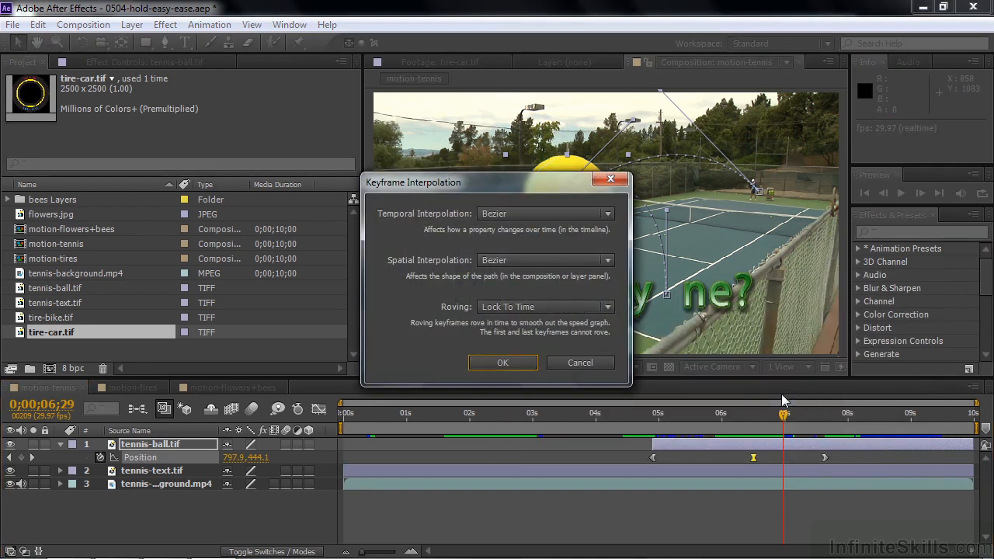
left_click_drag(549, 186, 405, 171)
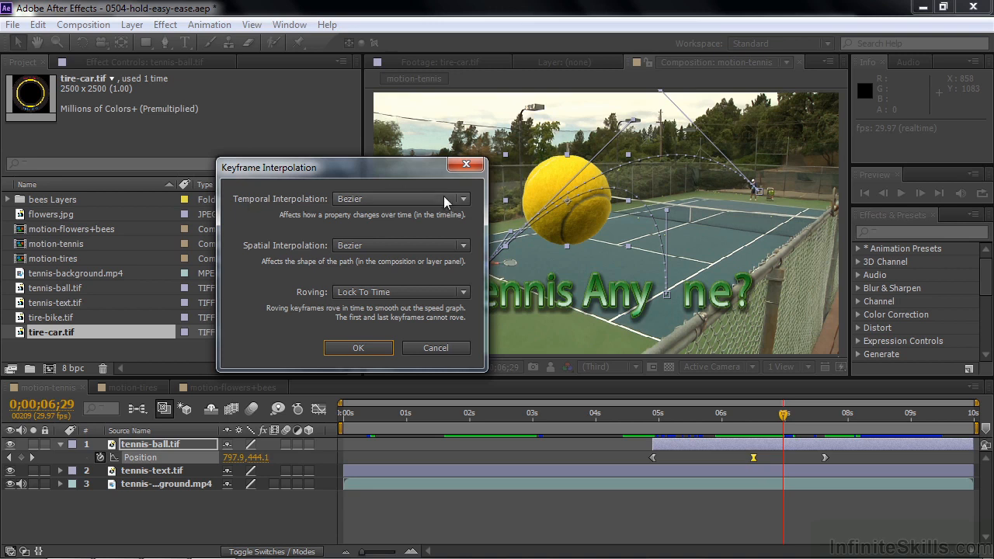
left_click(468, 201)
left_click(392, 240)
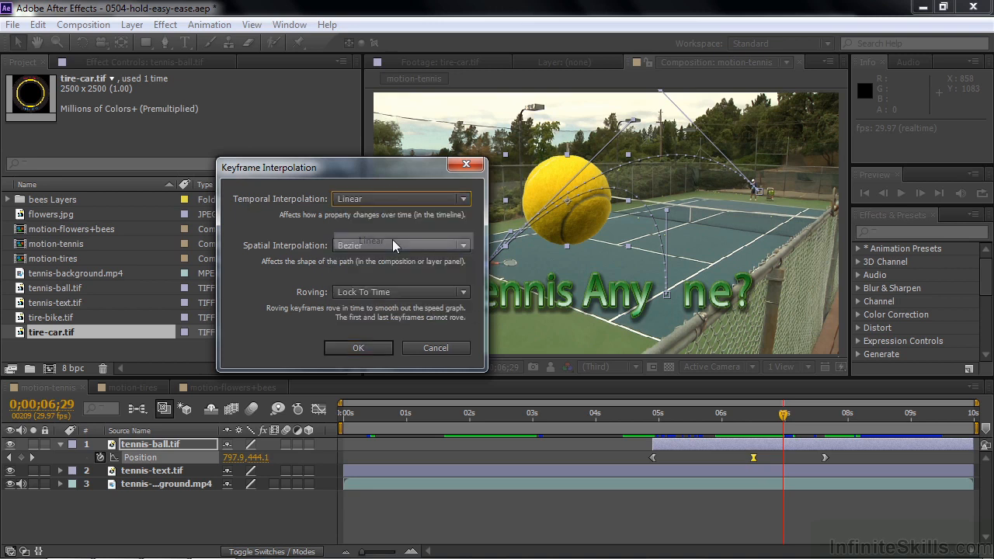
left_click(358, 347)
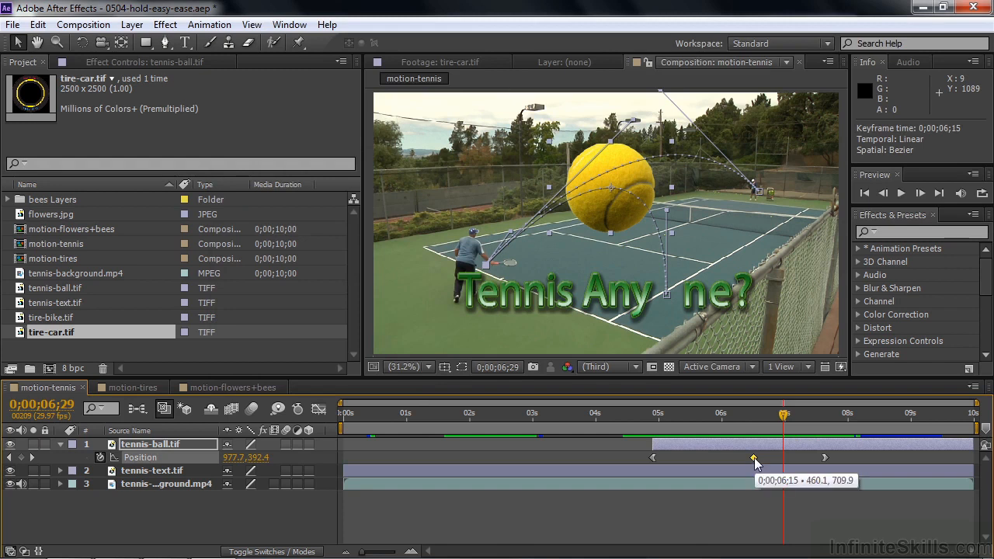
Preview the tennis ball's flight from 0;00;05;00 until it has landed in the title, and collapse the tennis-ball.tif layer
left_click(688, 427)
left_click_drag(688, 429, 658, 428)
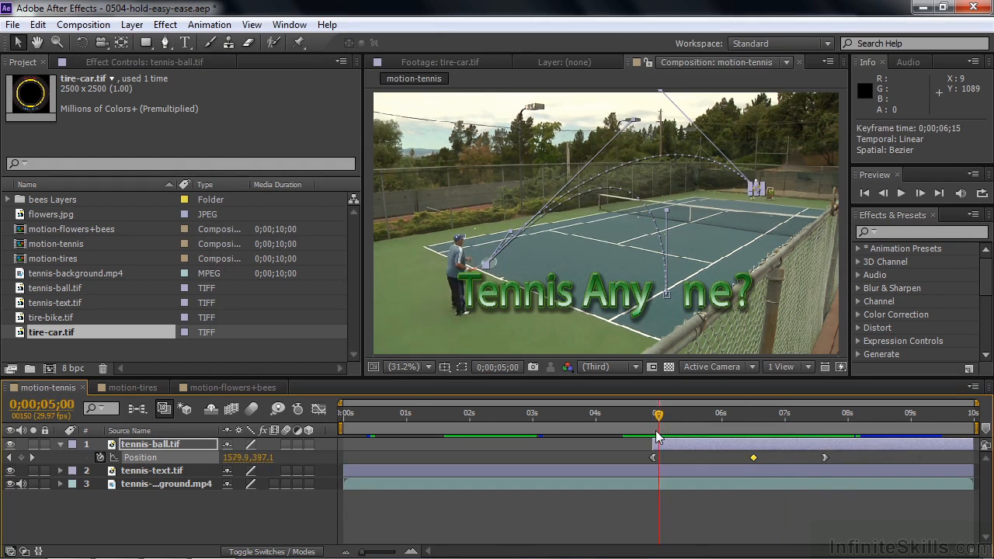
key("space")
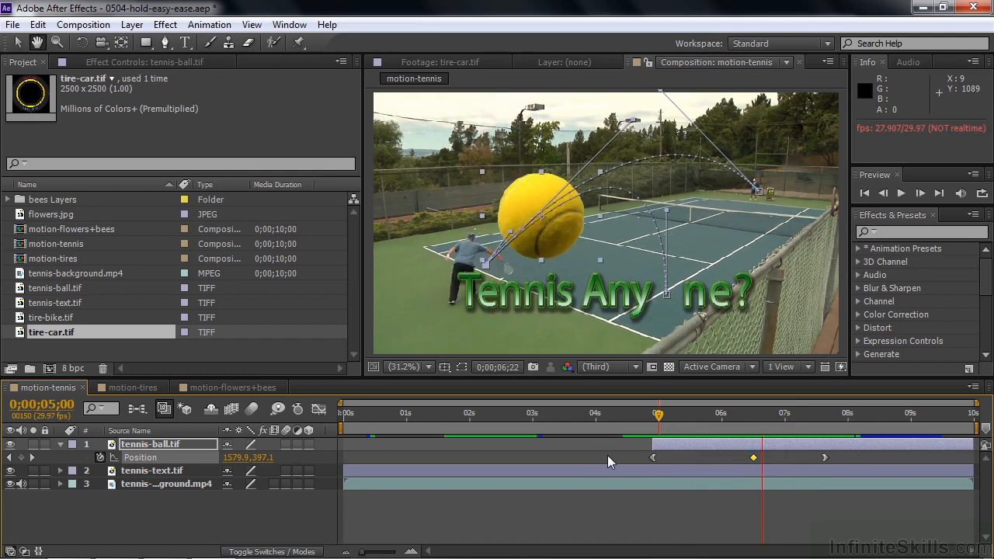
key("space")
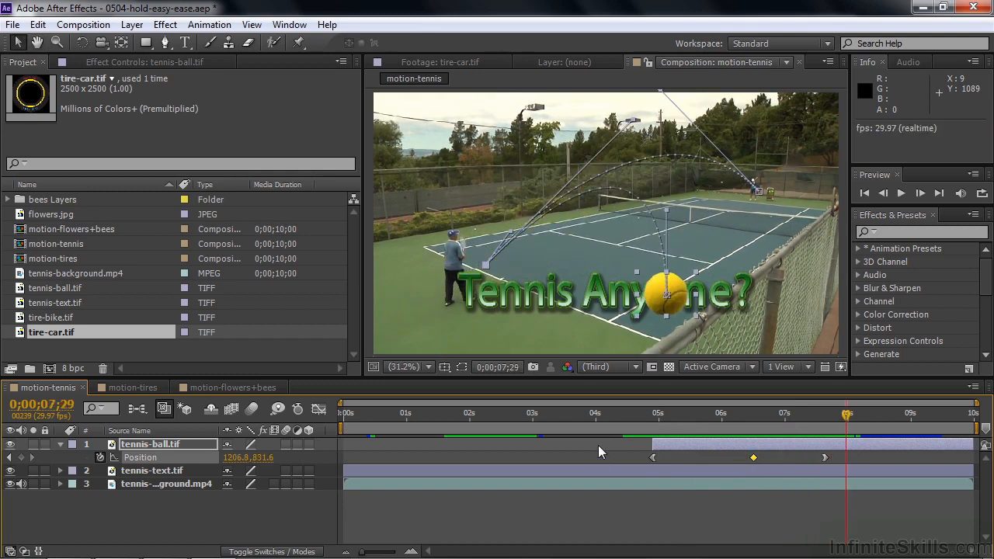
left_click(60, 444)
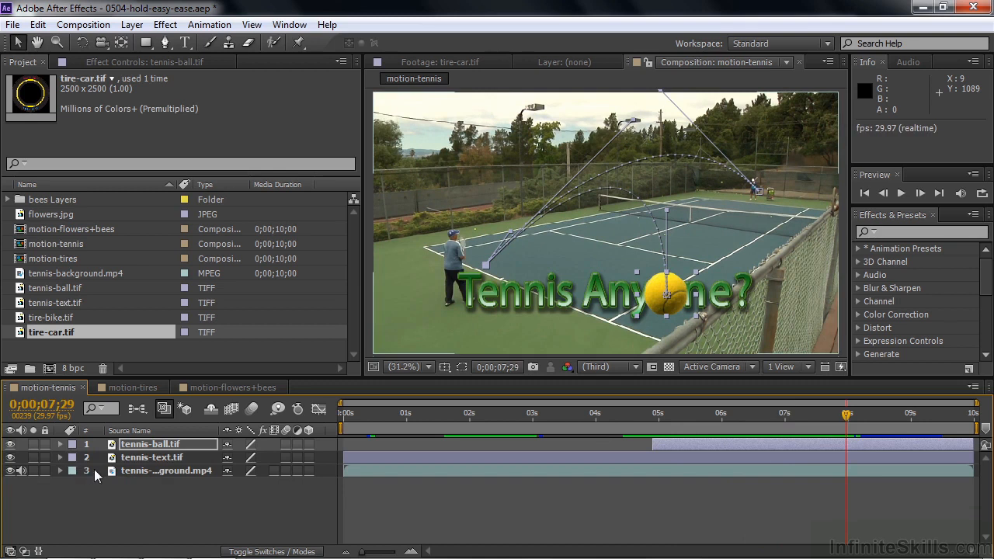
In the motion-tires composition, scale the tire-bike.tif and tire-car.tif layers together to 39%
left_click(134, 388)
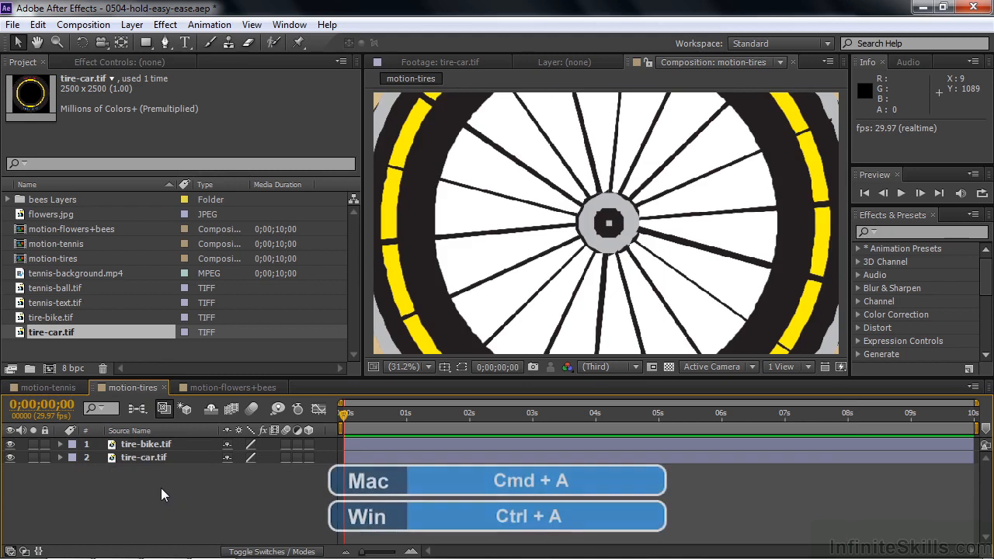
key("ctrl+a")
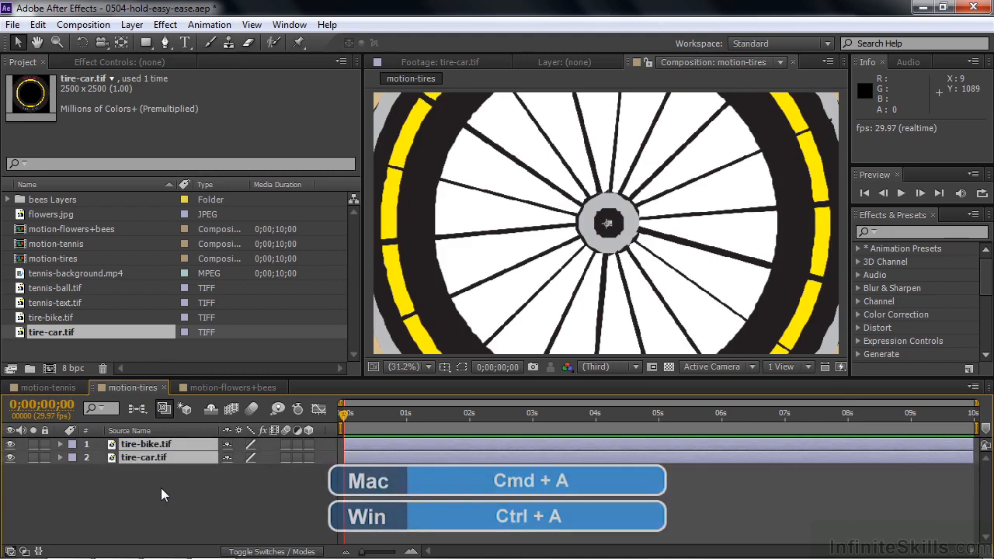
key("s")
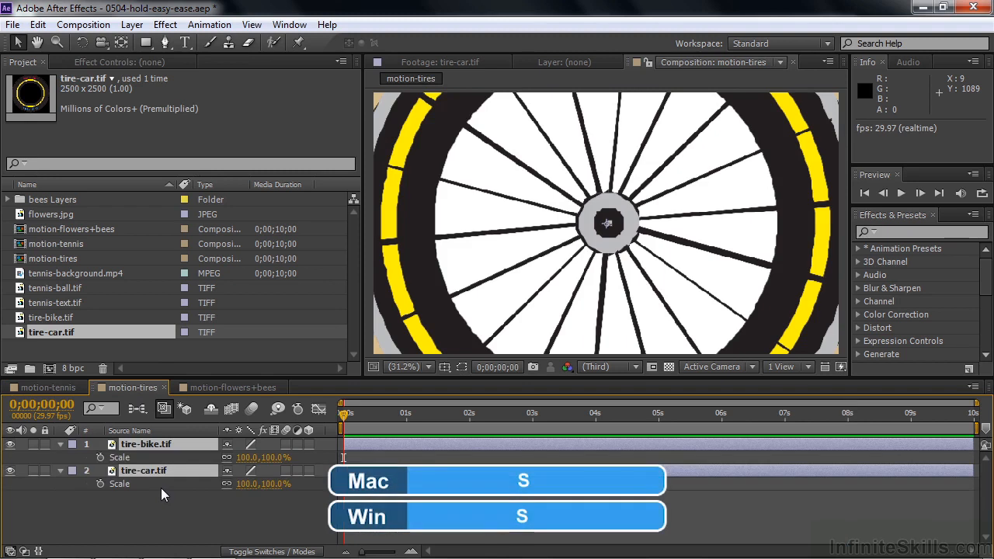
left_click_drag(272, 483, 220, 501)
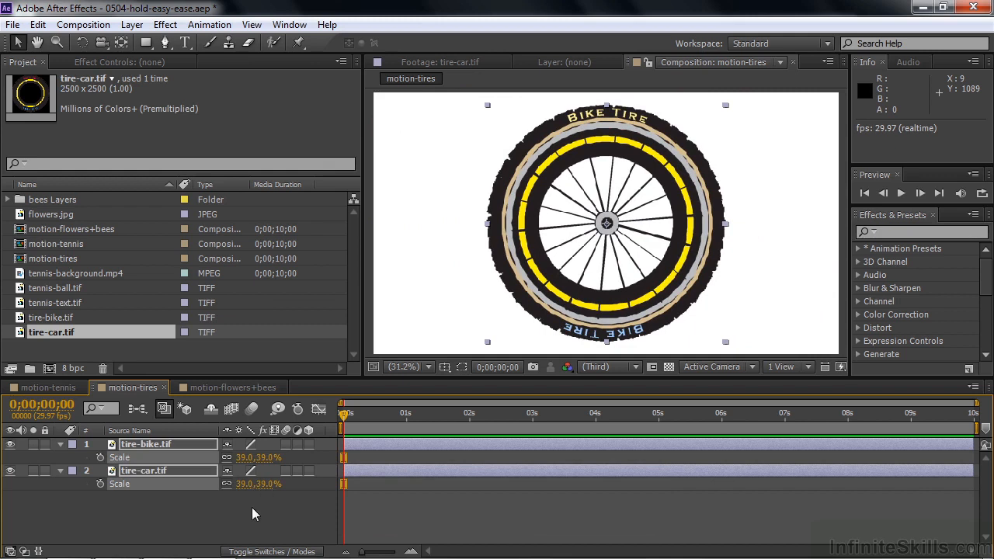
left_click(221, 506)
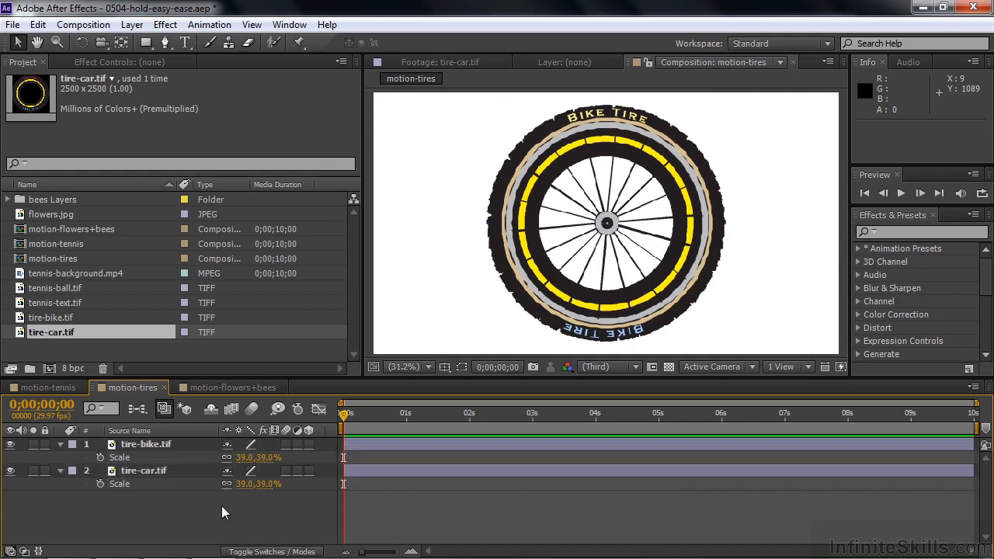
Separate the tires by moving tire-car.tif to the composition's right half and tire-bike.tif to about 332, 543 in the left half
left_click(130, 475)
left_click_drag(581, 293, 685, 291)
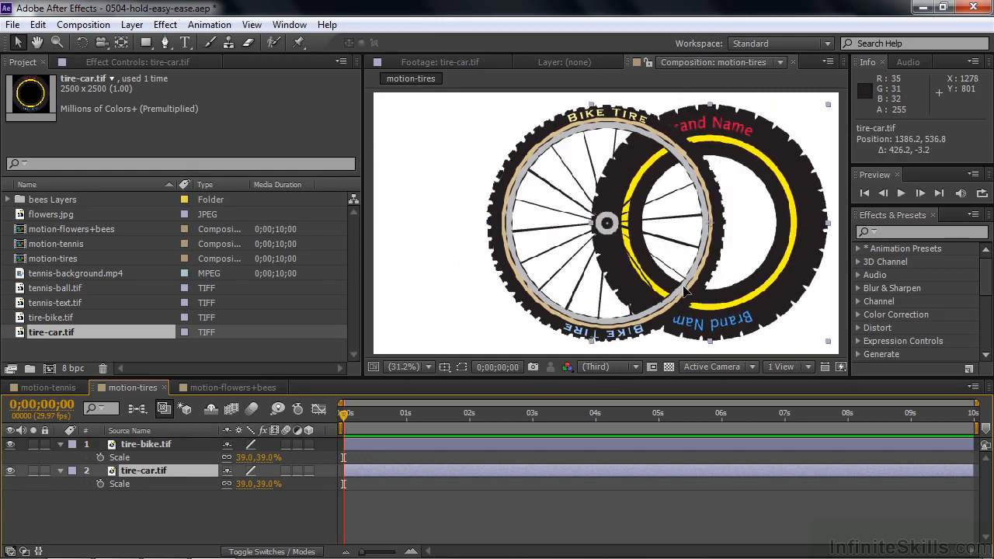
left_click(148, 444)
left_click_drag(596, 312, 500, 315)
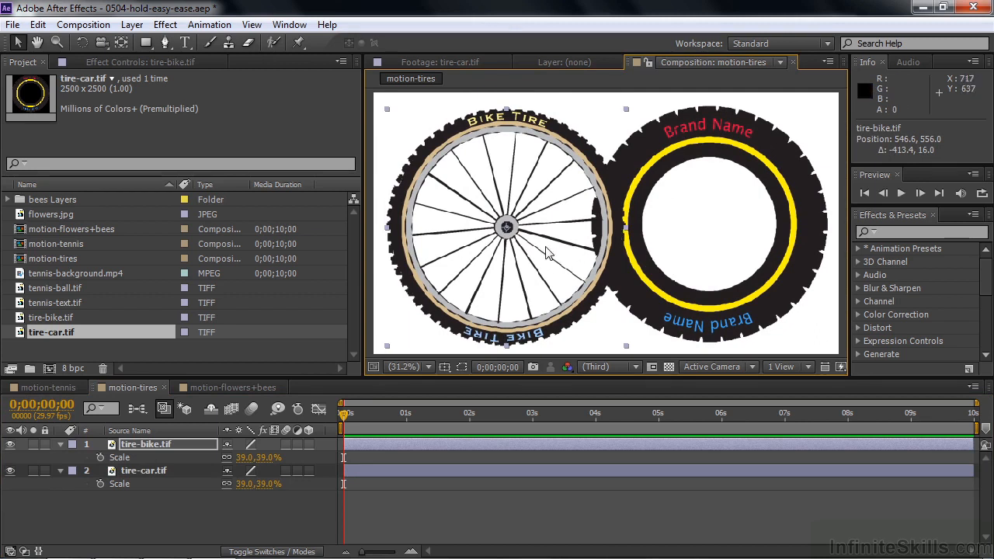
left_click_drag(548, 241, 496, 240)
Edit the Scale of tire-car.tif in pixels and set its width to 1000 px, keeping the current aspect ratio
left_click(608, 243)
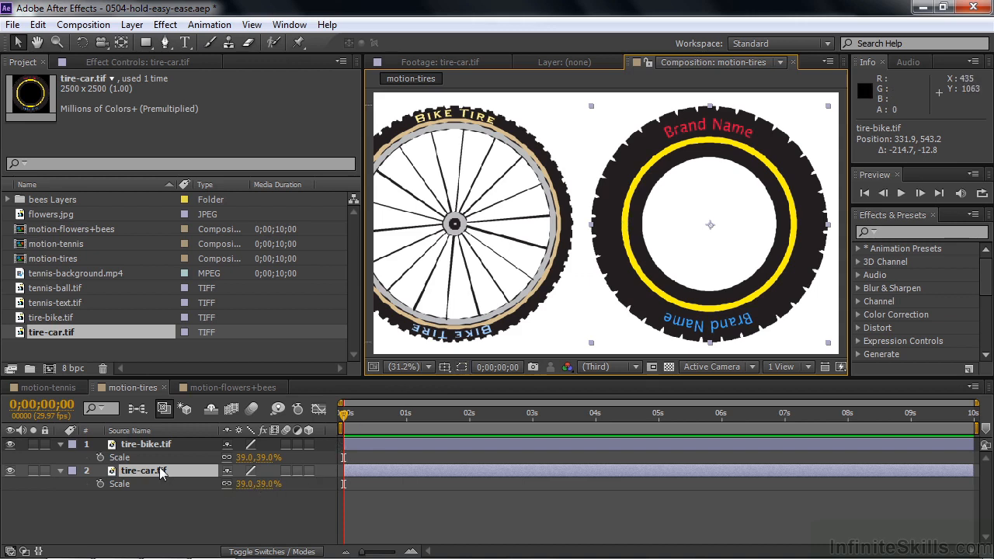
right_click(241, 487)
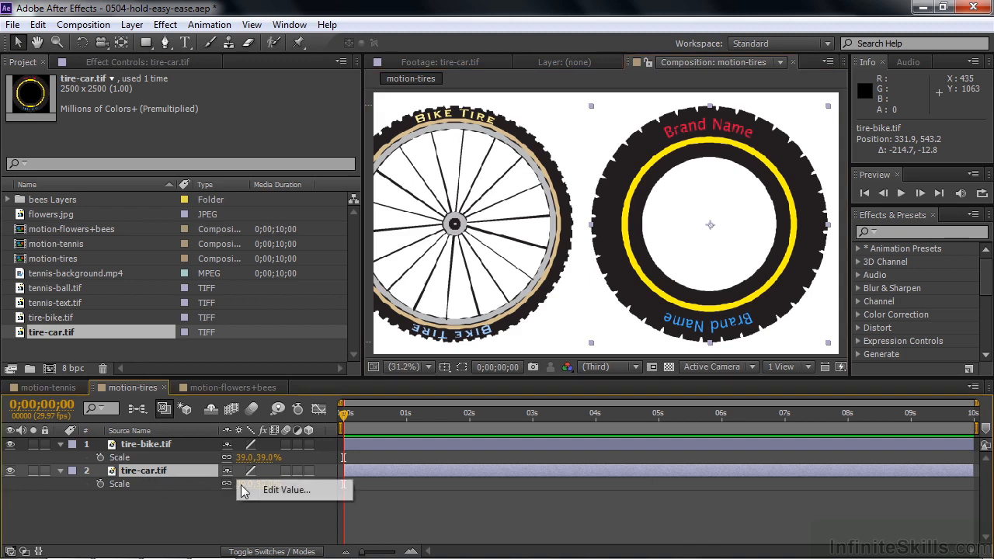
left_click(286, 491)
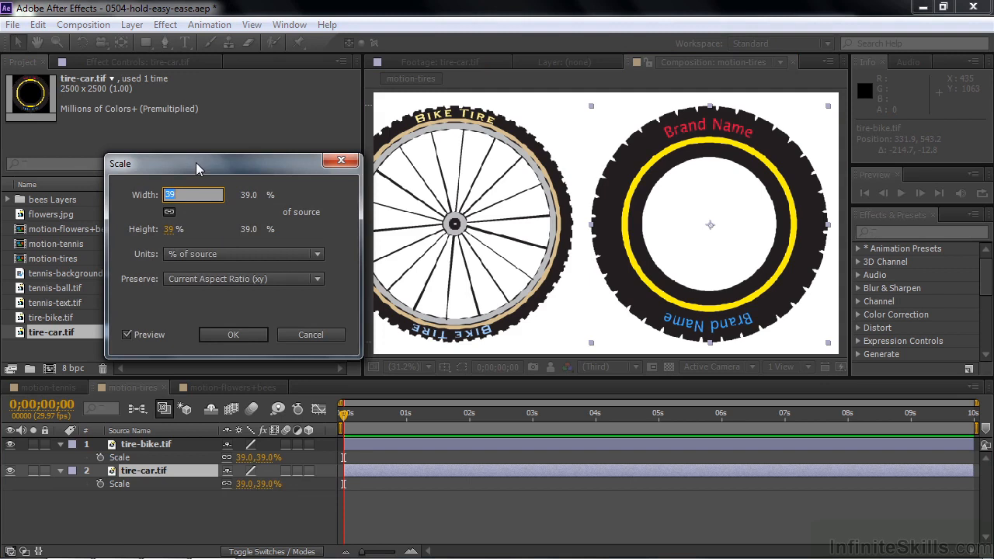
left_click(314, 261)
left_click(231, 273)
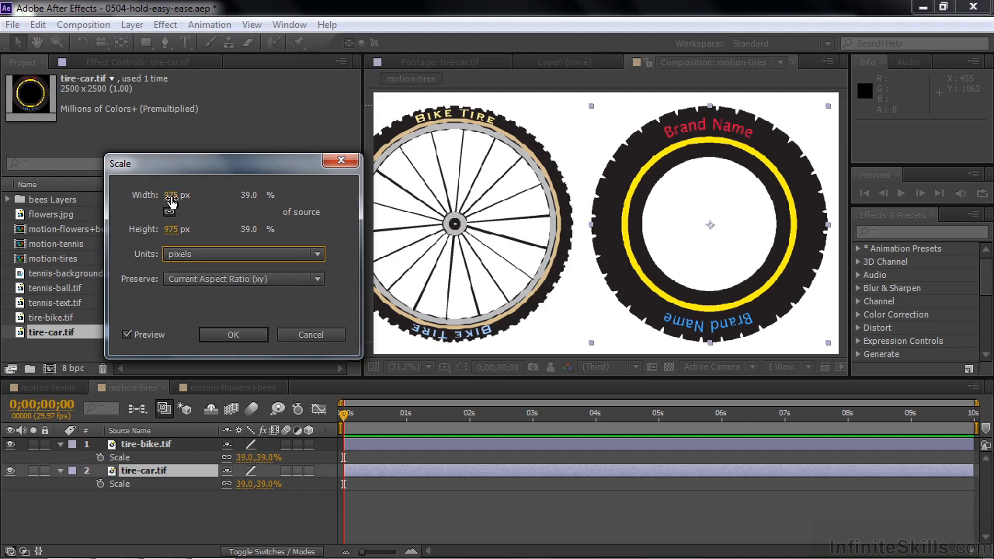
left_click(171, 196)
type("1000")
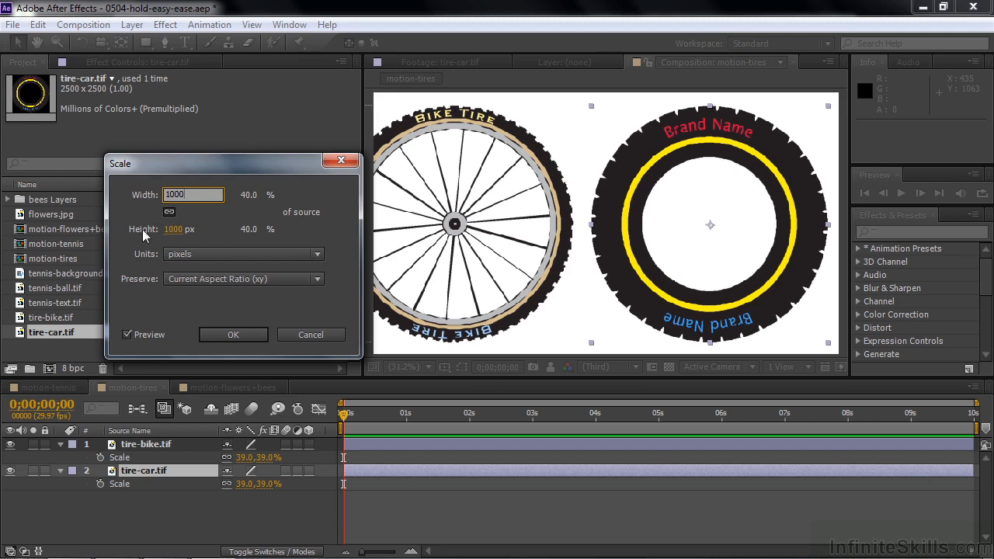
left_click(253, 335)
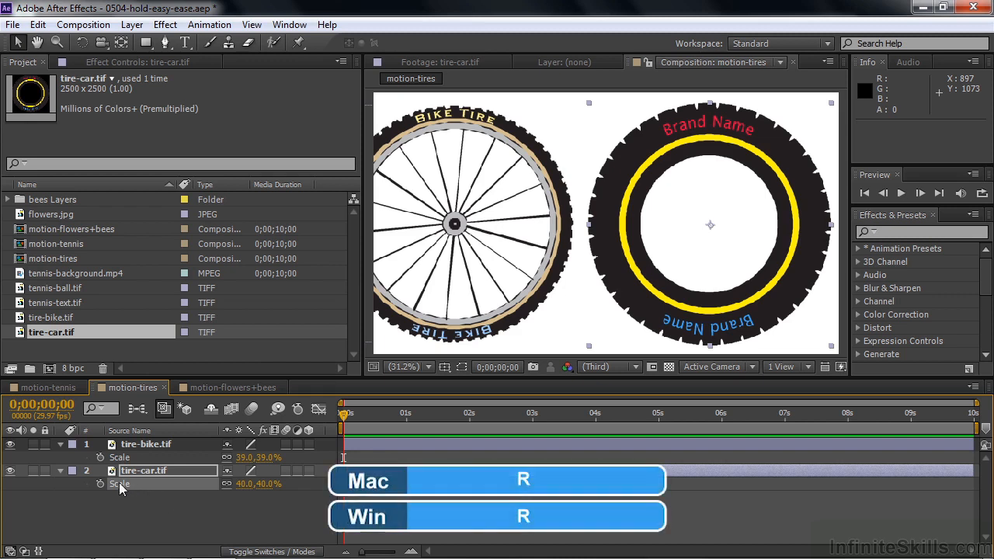
Animate the Rotation of tire-car.tif with keyframes from 0 at 0;00;00;00 to 4 full revolutions at 0;00;05;00
key("r")
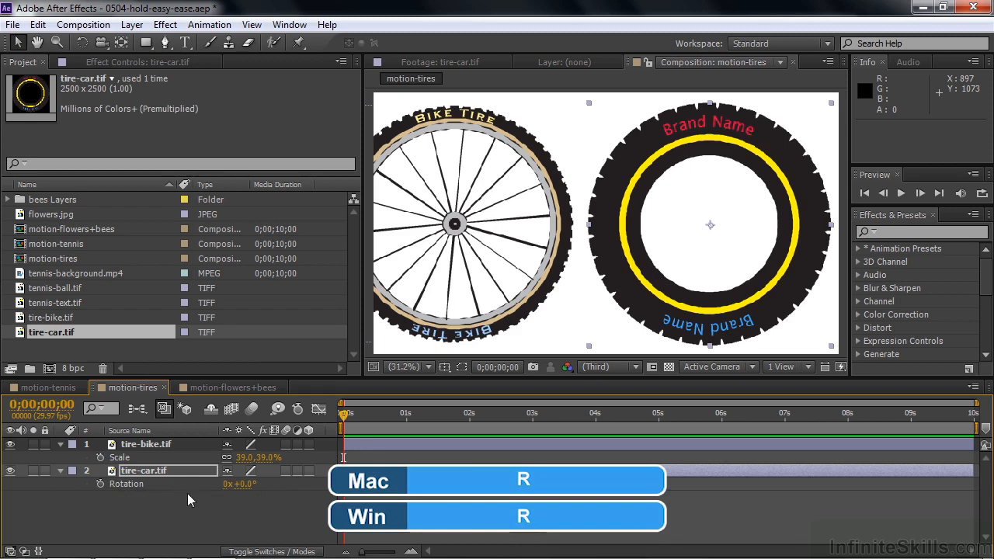
left_click(100, 484)
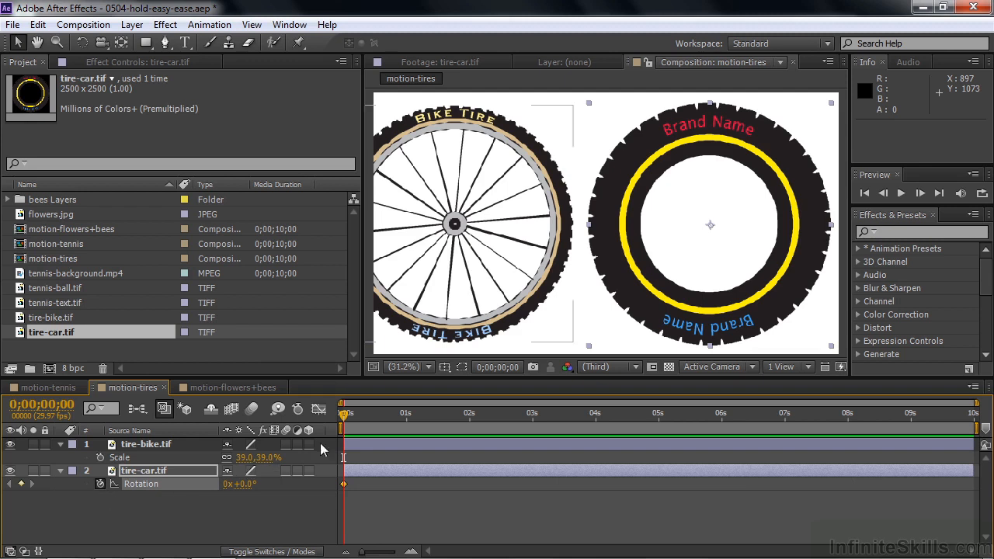
left_click_drag(344, 413, 656, 436)
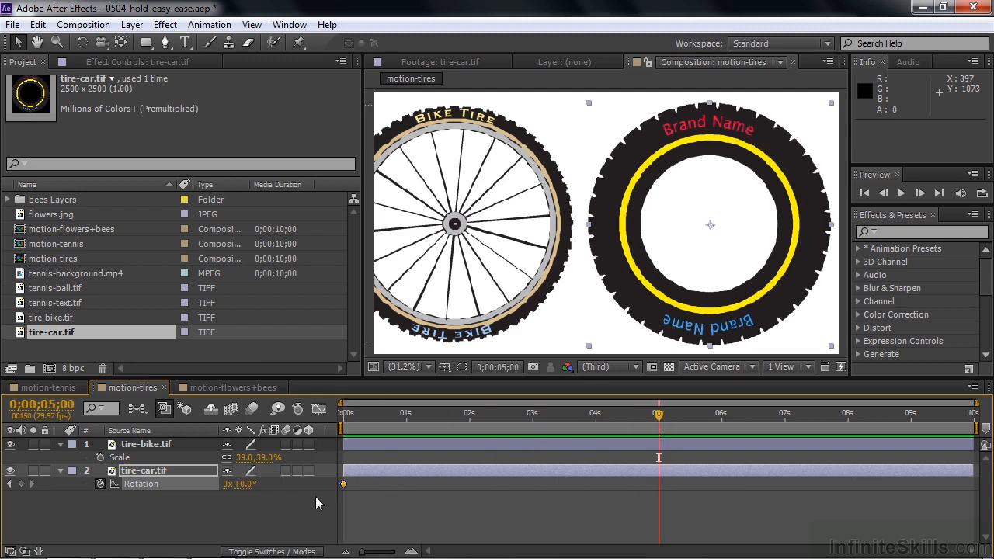
left_click(226, 484)
type("4")
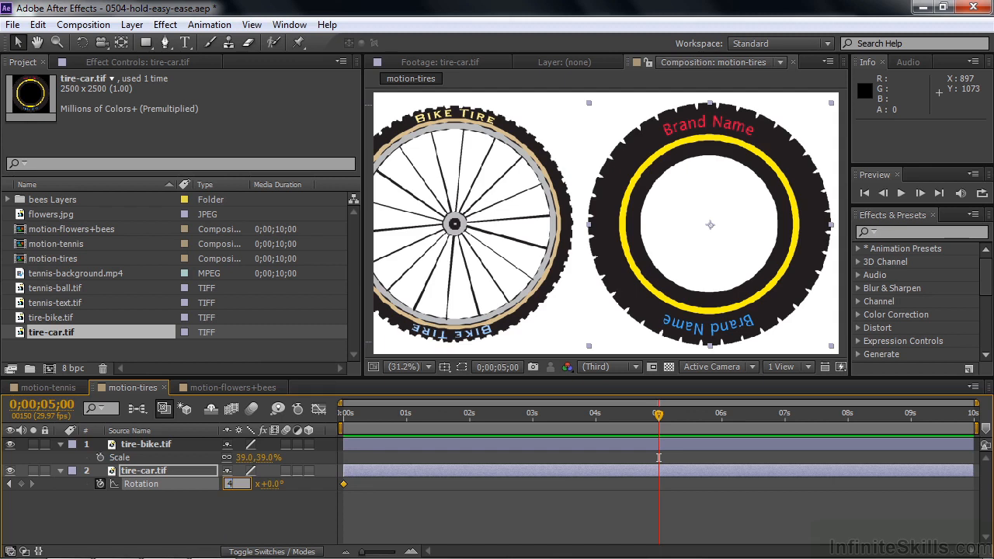
left_click(222, 532)
Preview the spinning car tire from the start of the composition to just past the second Rotation keyframe
key("Home")
key("space")
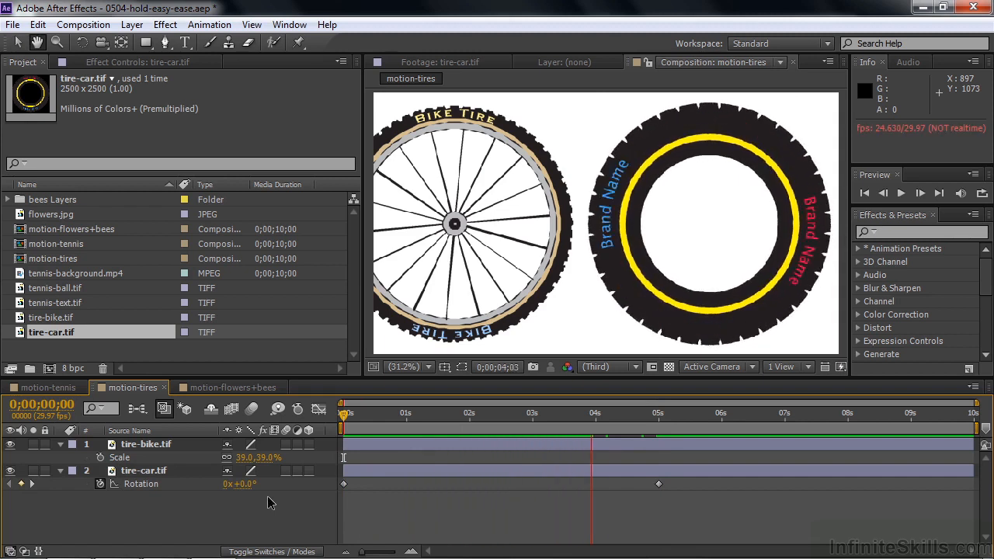
key("space")
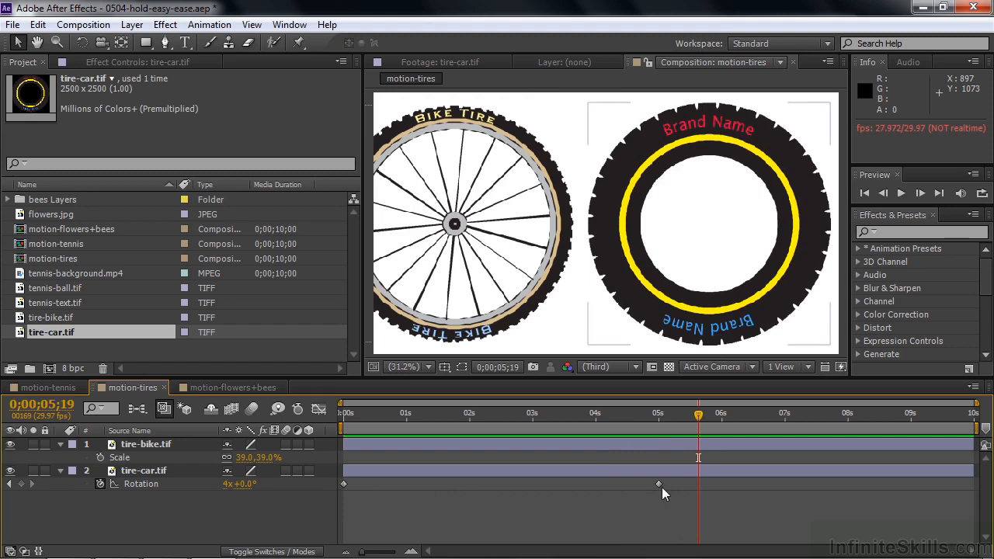
mouse_move(659, 485)
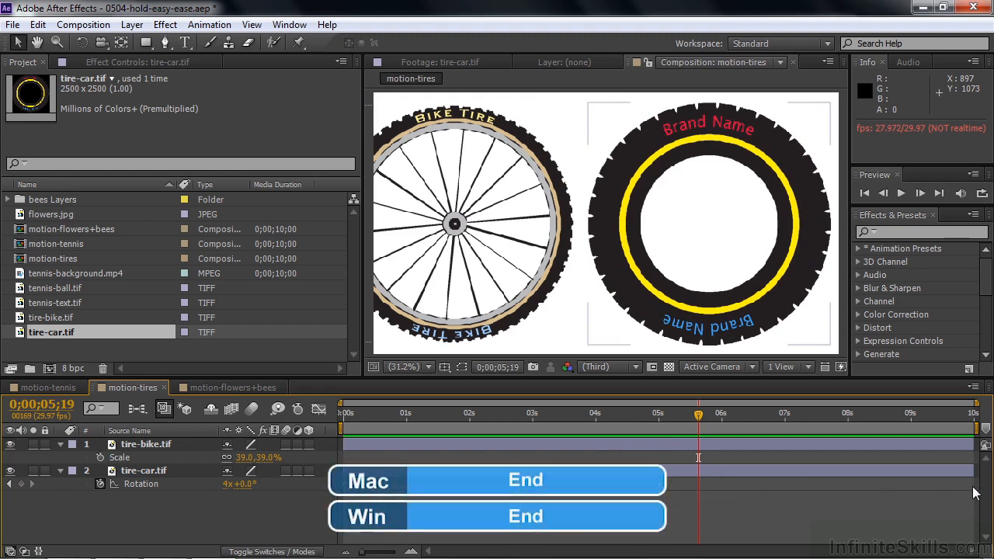
Add a Rotation keyframe of 0 revolutions to tire-car.tif at 0;00;10;00
key("End")
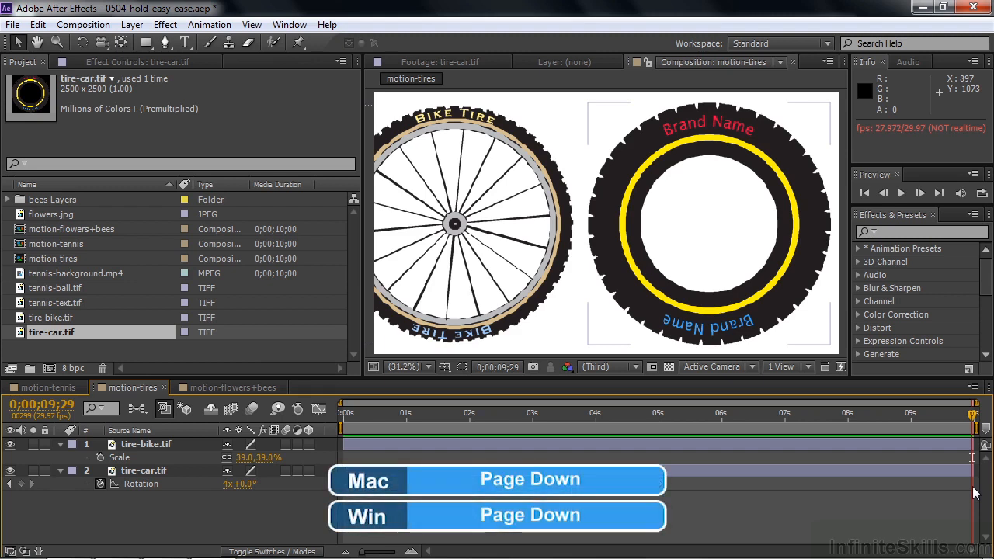
key("Page_Down")
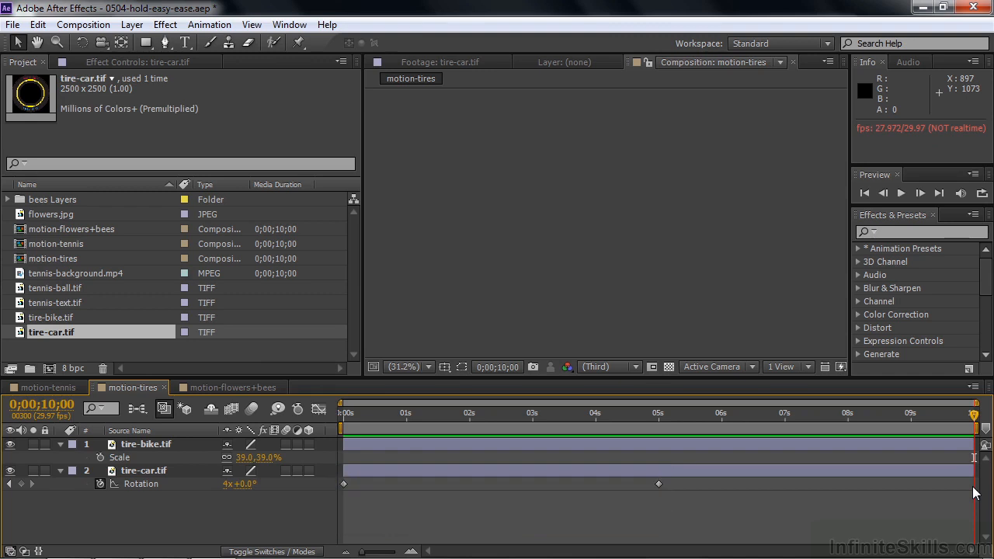
left_click(227, 484)
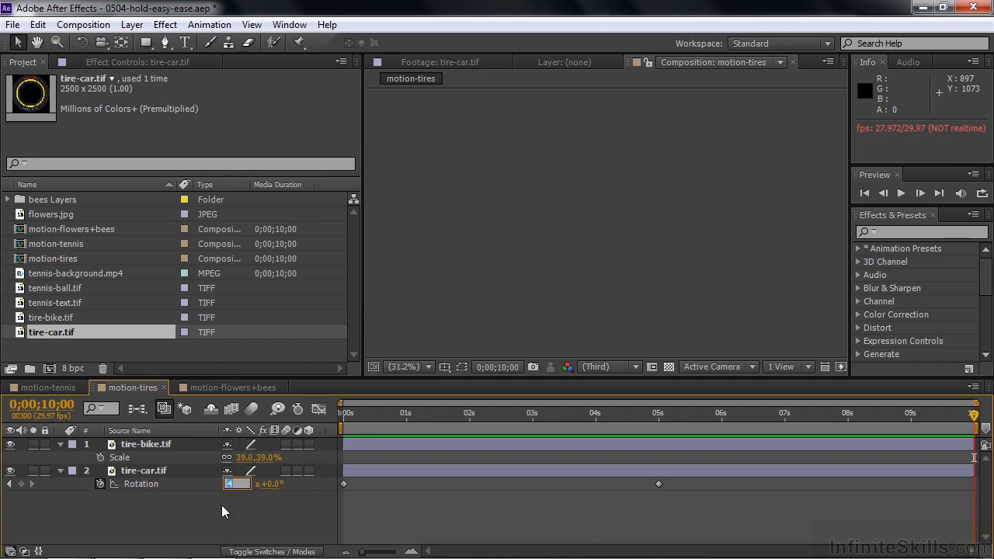
left_click(179, 497)
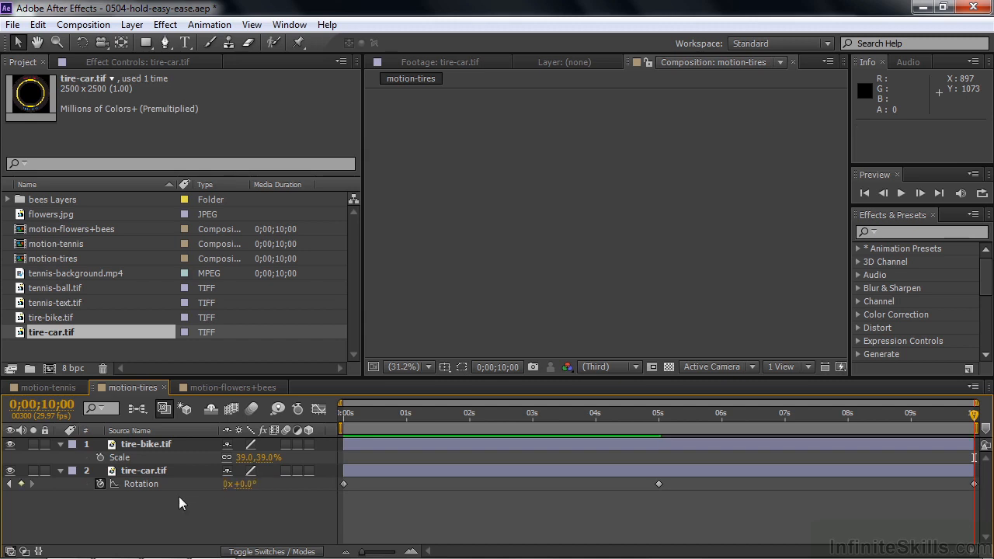
Preview the car tire's change of direction around its Rotation keyframe at 0;00;05;00
left_click(650, 427)
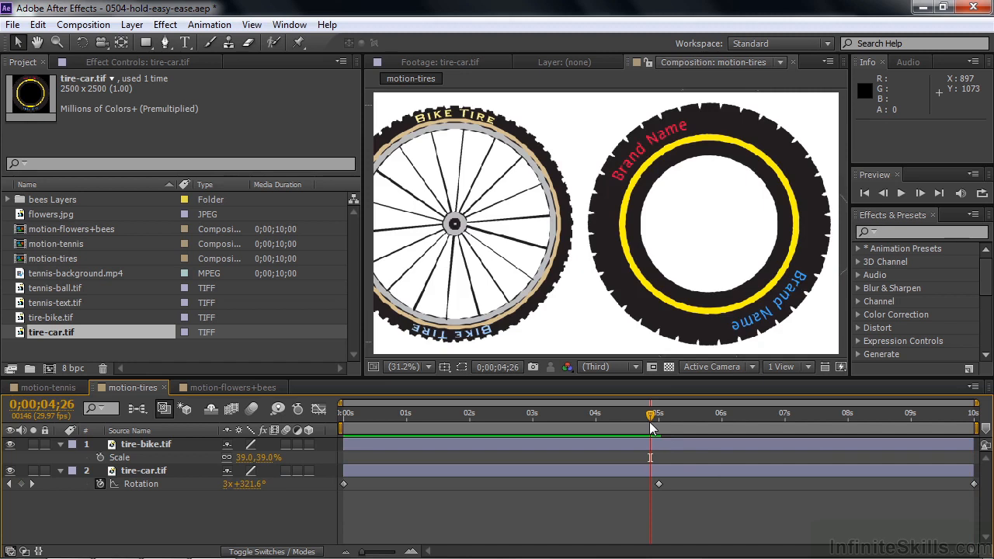
key("space")
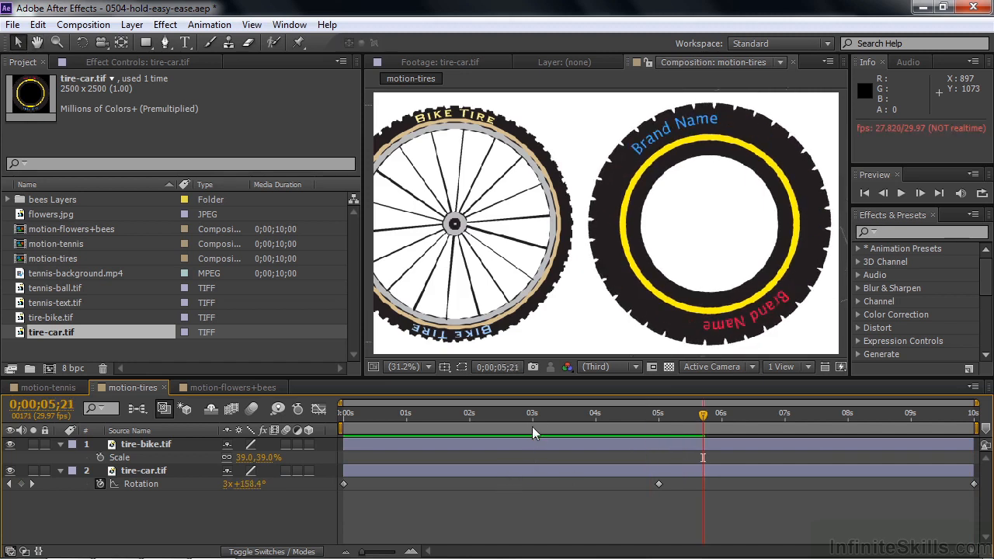
left_click(532, 426)
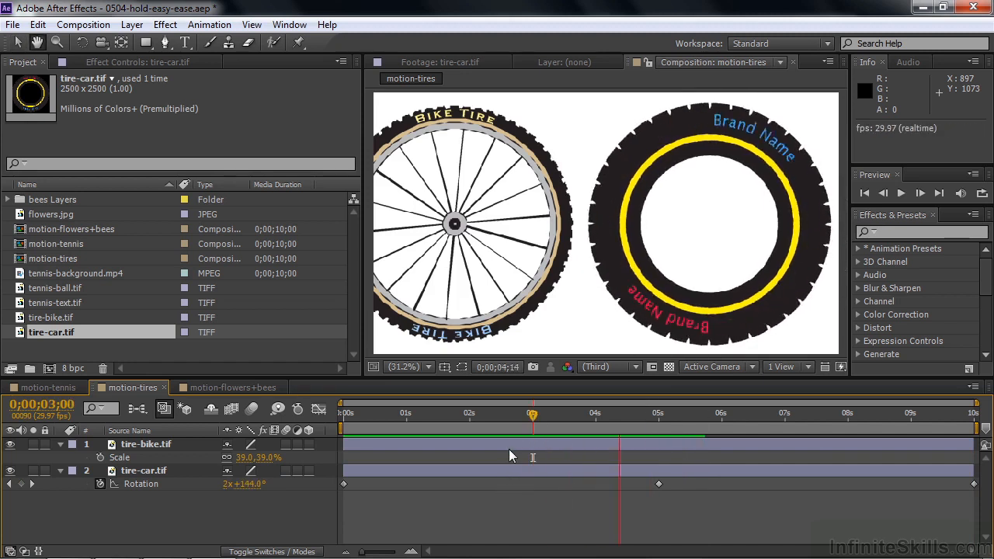
key("space")
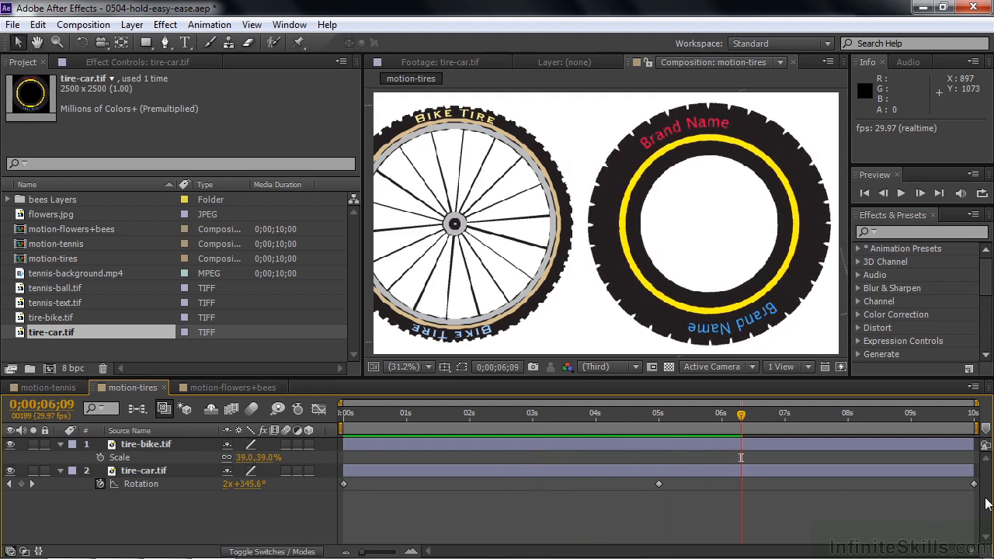
left_click(563, 422)
key("space")
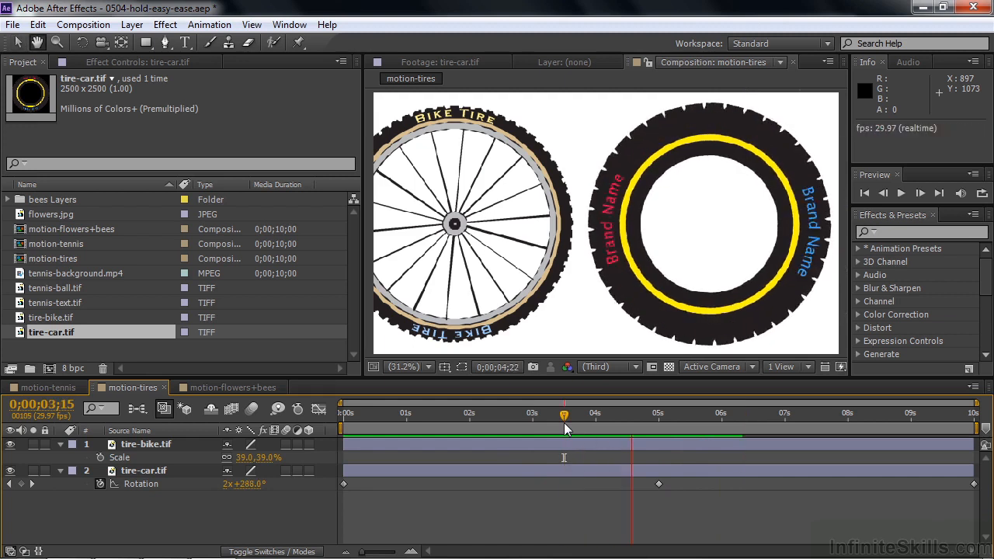
key("space")
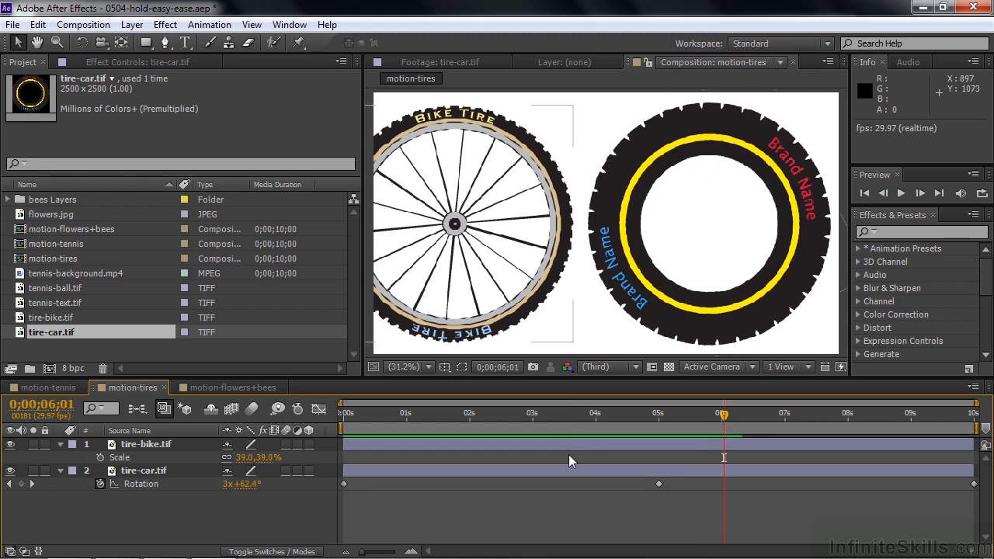
Apply Easy Ease to the Rotation keyframe of tire-car.tif at 0;00;05;00
right_click(658, 482)
mouse_move(686, 480)
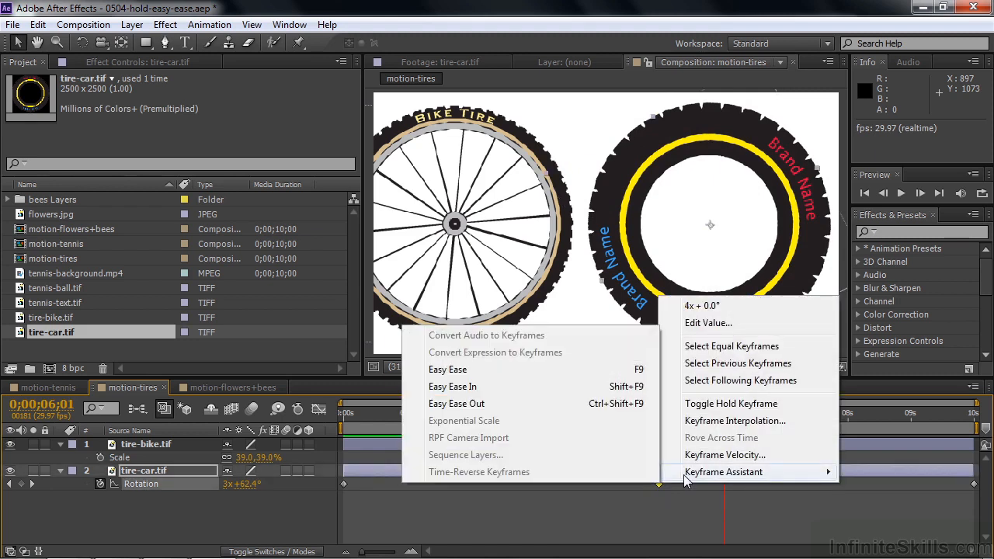
left_click(482, 372)
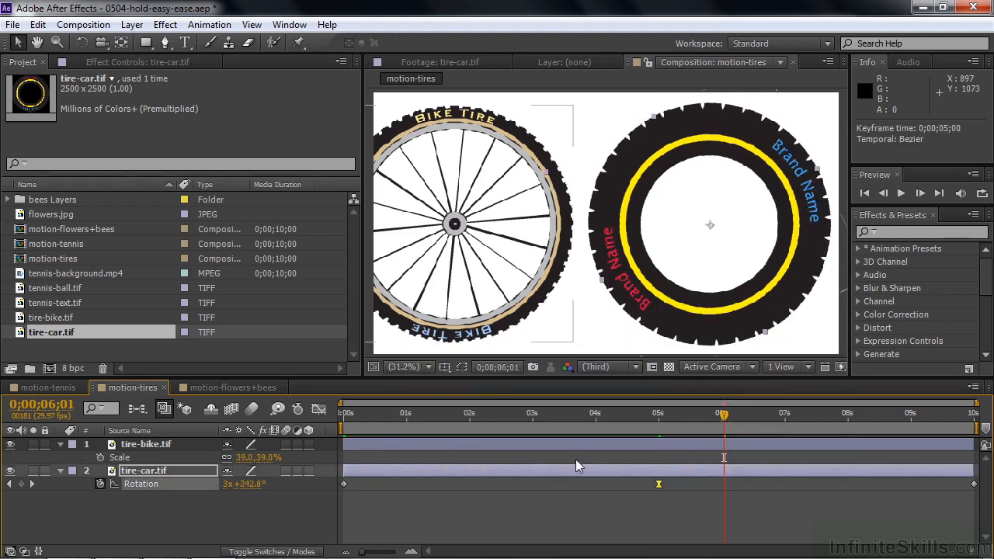
Preview the eased reversal of the car tire, starting a little before the middle Rotation keyframe
left_click_drag(724, 415, 588, 438)
key("space")
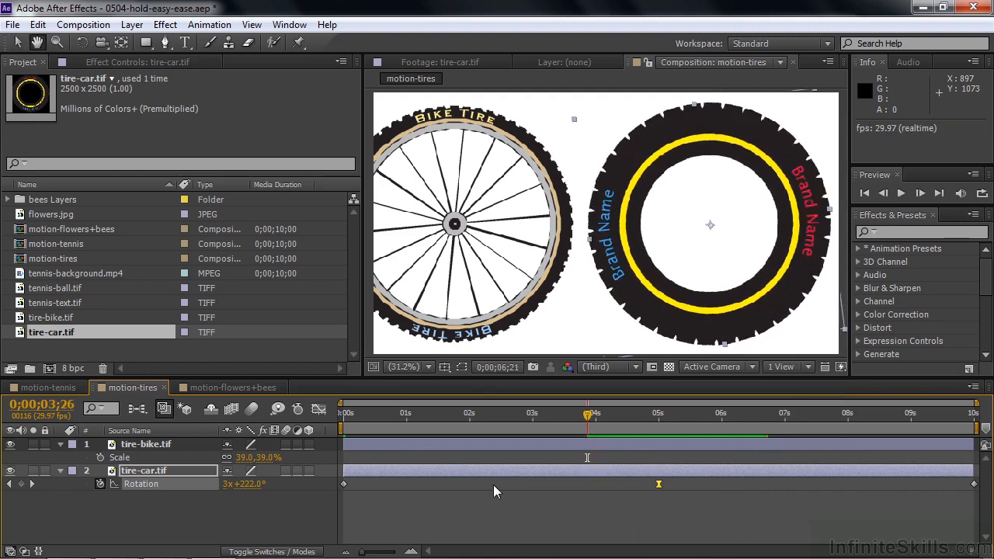
left_click(561, 421)
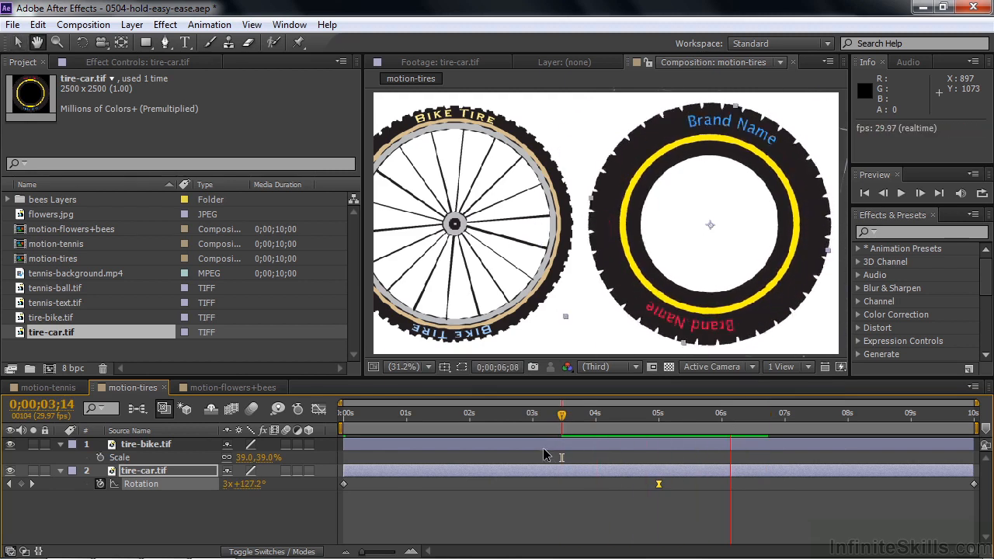
key("space")
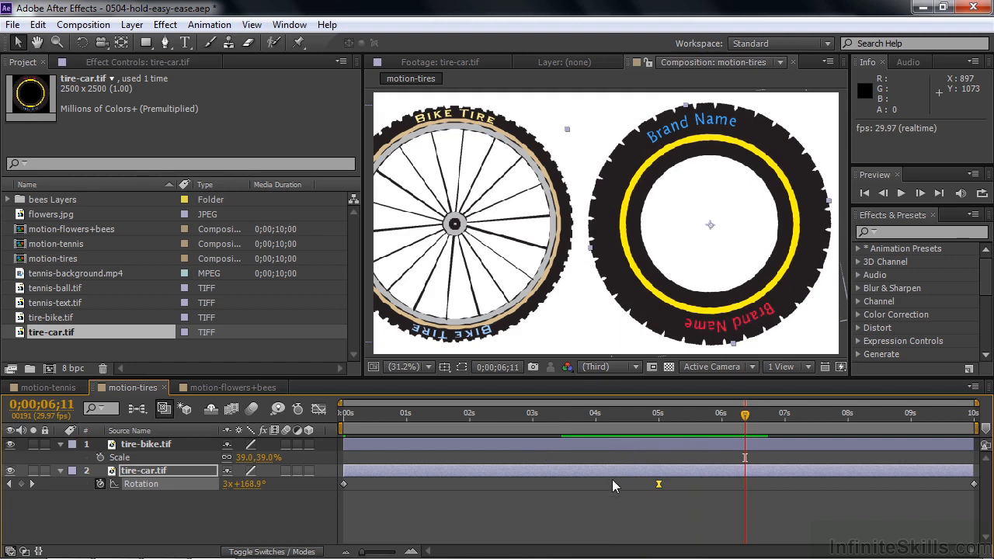
key("space")
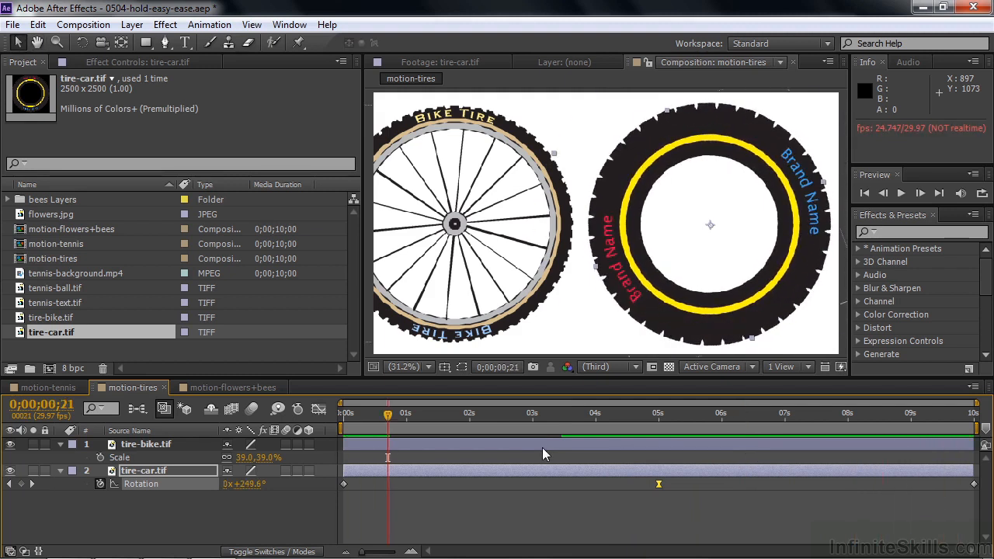
Apply Easy Ease In to the last Rotation keyframe of tire-car.tif and Easy Ease Out to its first one
right_click(974, 484)
mouse_move(966, 473)
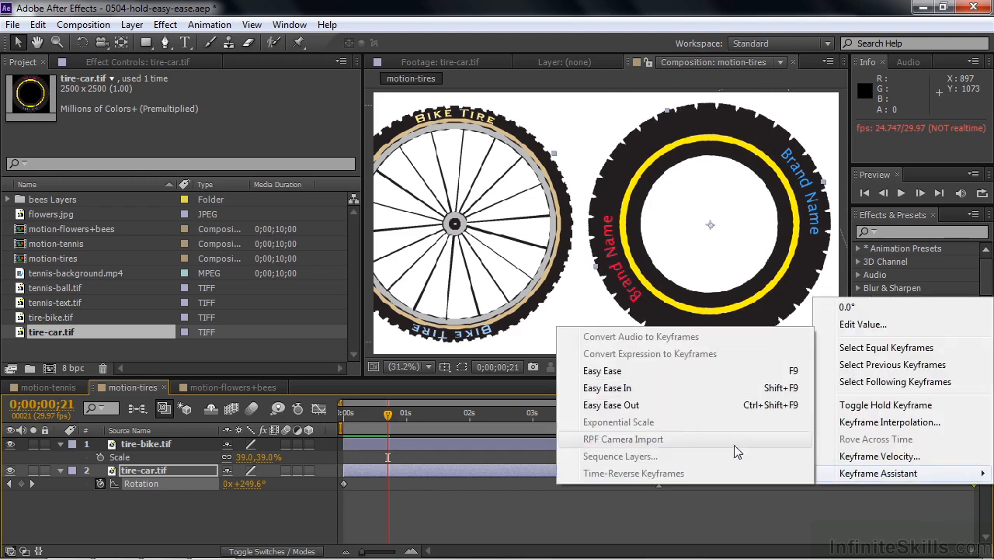
left_click(653, 393)
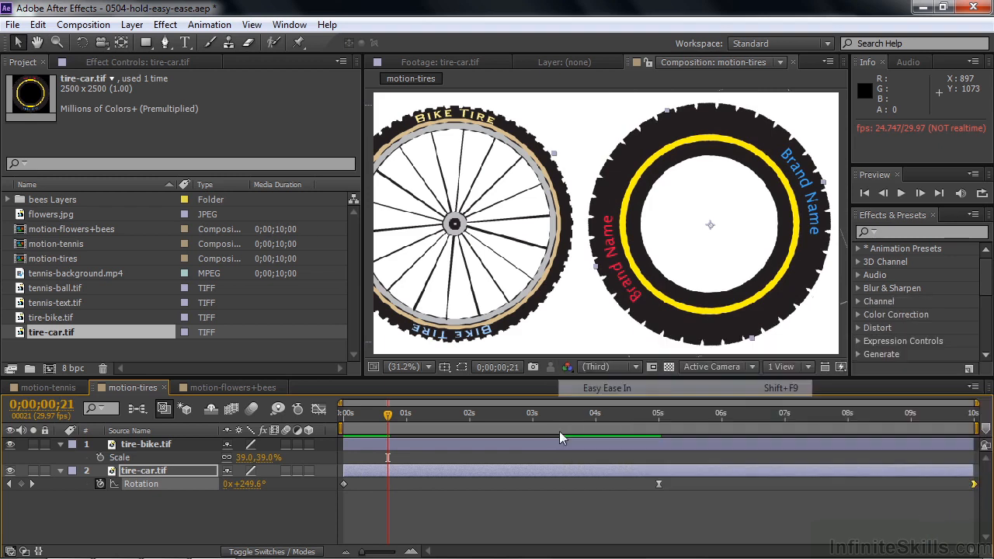
right_click(344, 483)
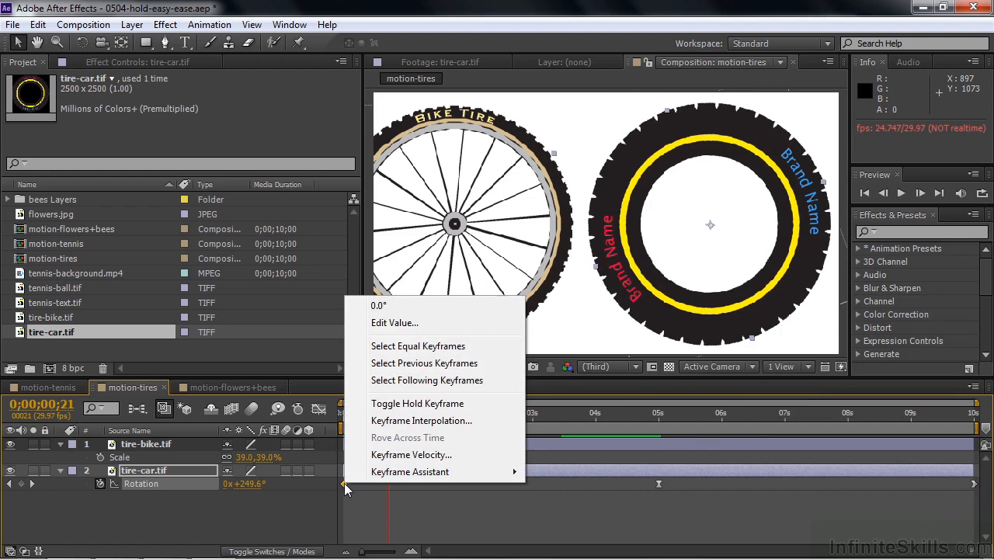
mouse_move(410, 471)
left_click(576, 403)
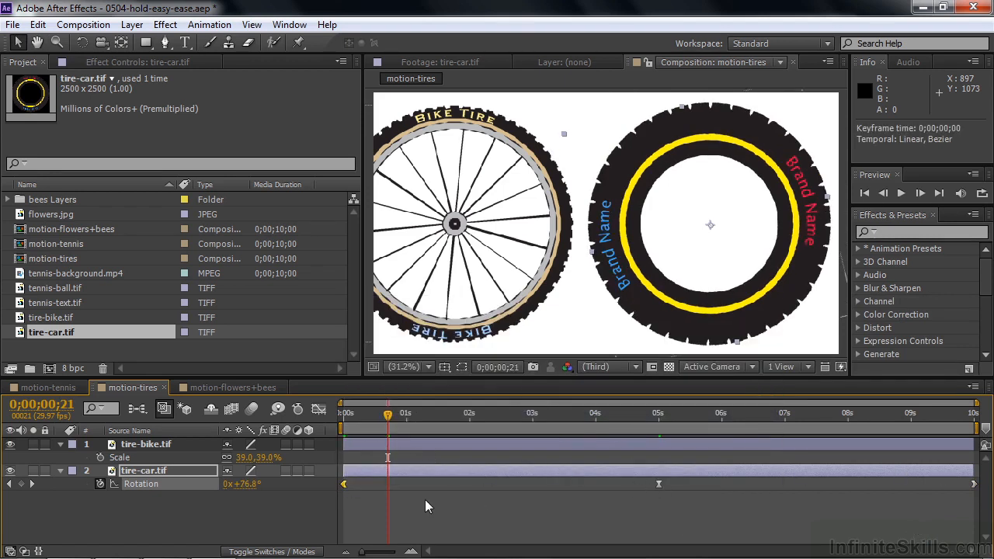
Preview the fully eased car tire rotation from the start of the composition
left_click_drag(389, 416, 334, 419)
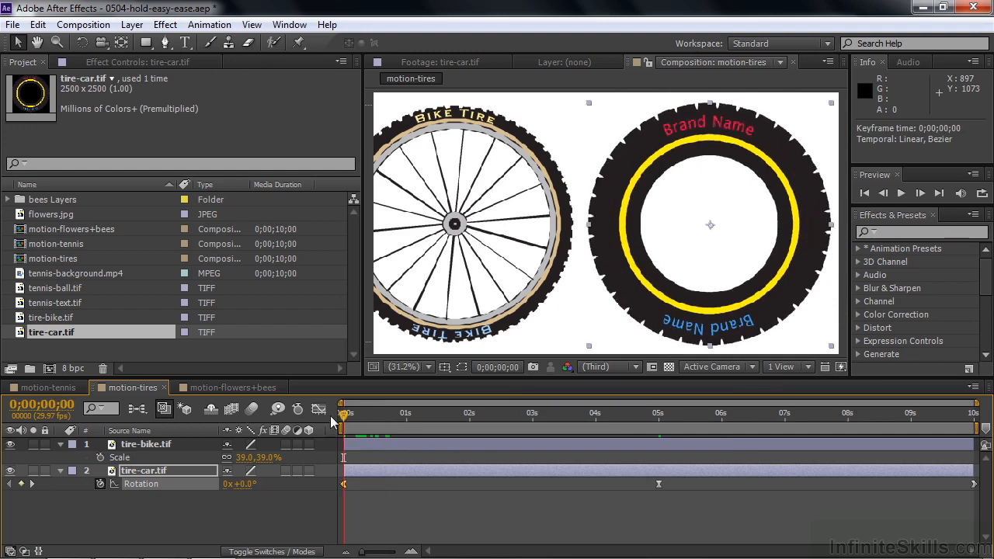
key("space")
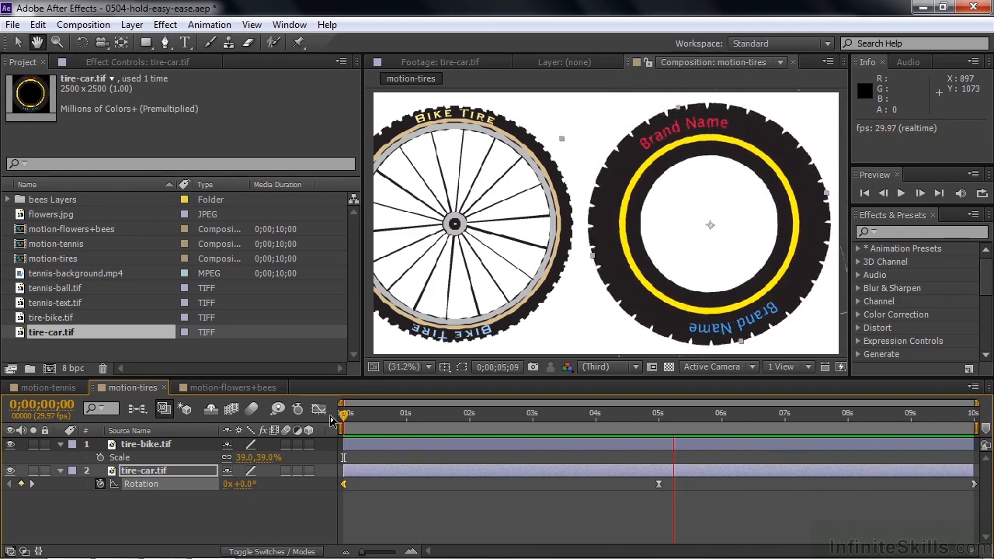
key("space")
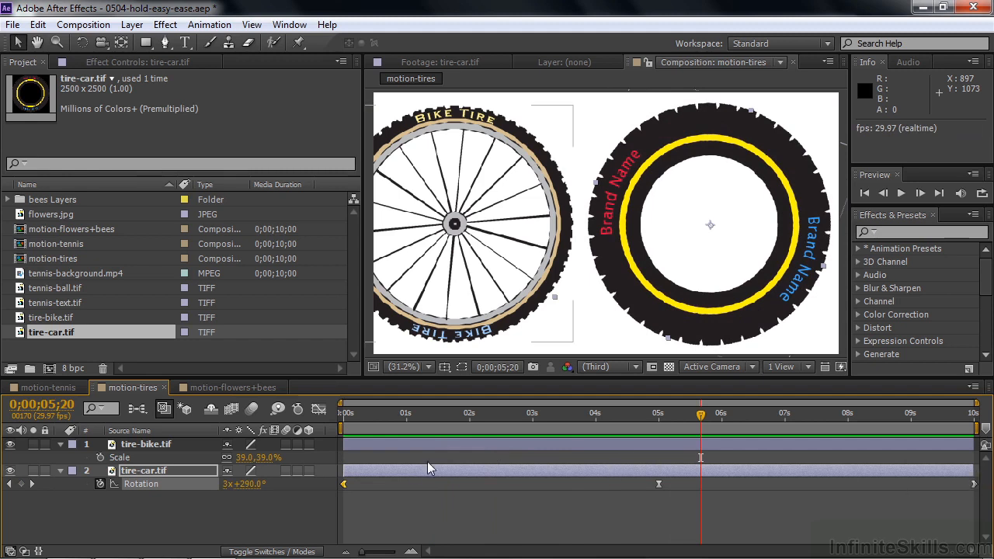
mouse_move(344, 485)
Set the width of tire-bike.tif to 500 px with its aspect ratio kept, and move it beside the car tire at about 640, 601
right_click(243, 457)
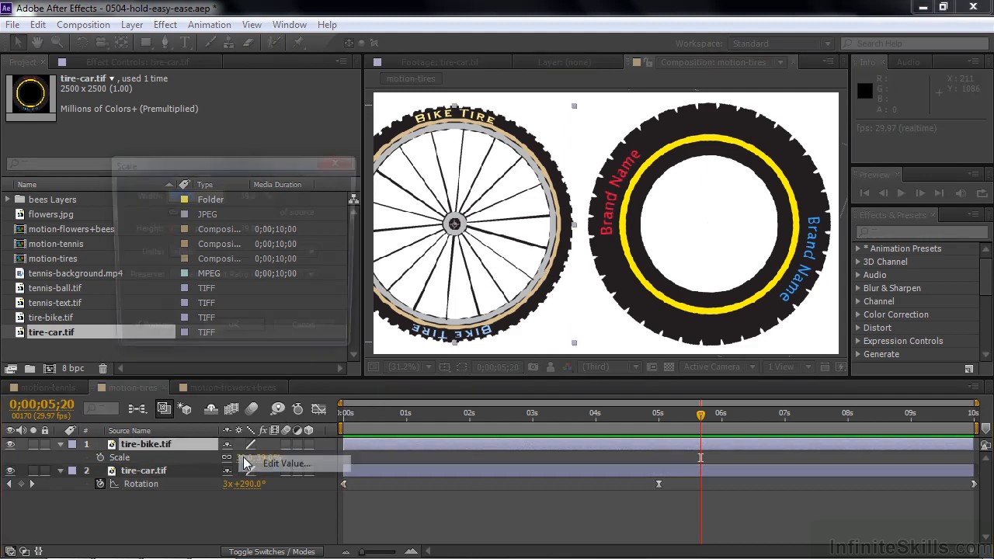
left_click(245, 461)
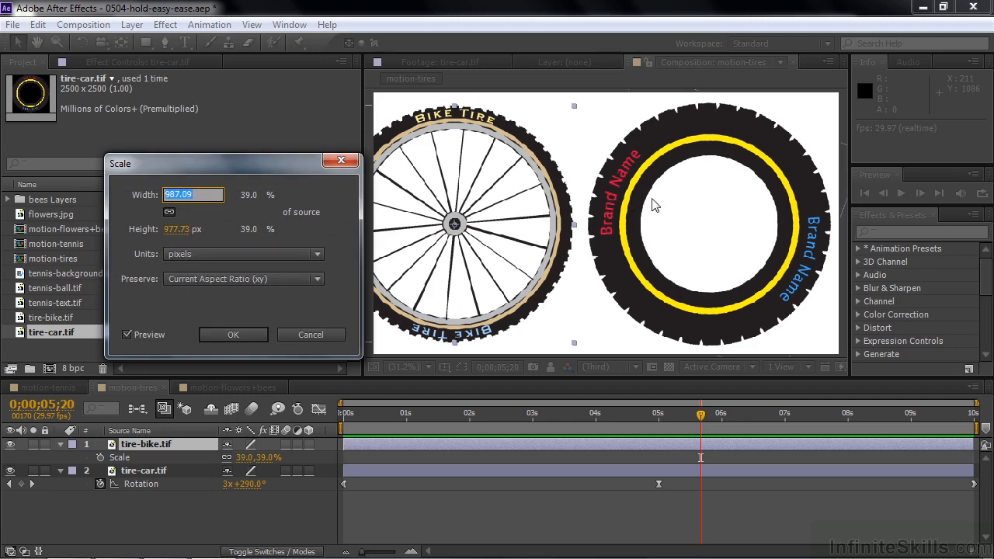
type("500")
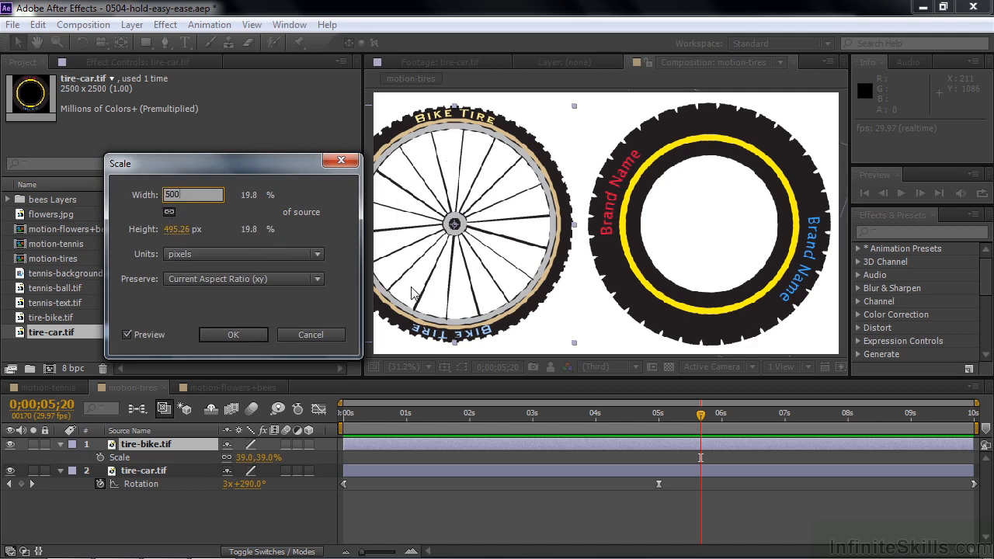
left_click(232, 336)
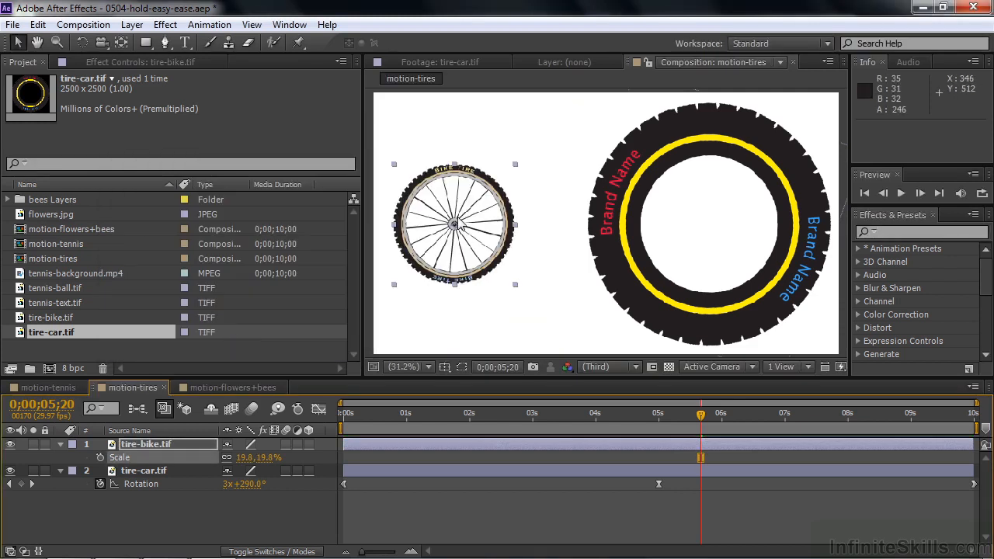
left_click_drag(456, 241, 531, 255)
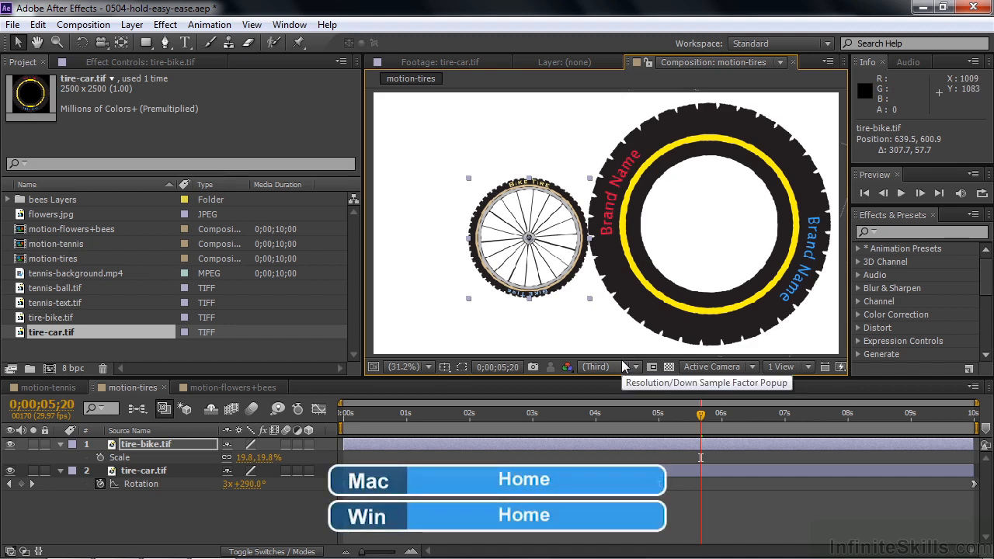
Reveal the Rotation of tire-bike.tif and start animating it with a keyframe at 0;00;00;00
key("Home")
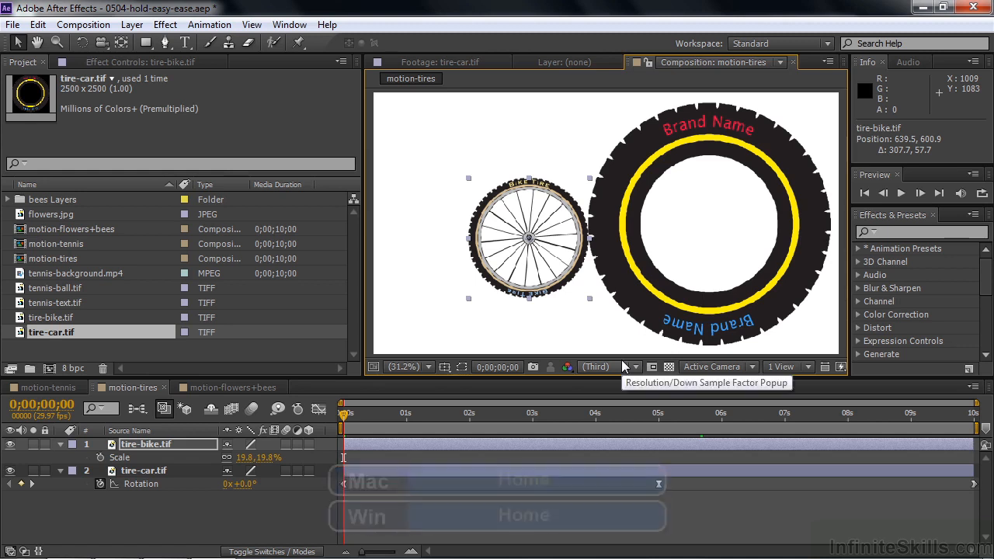
left_click(101, 461)
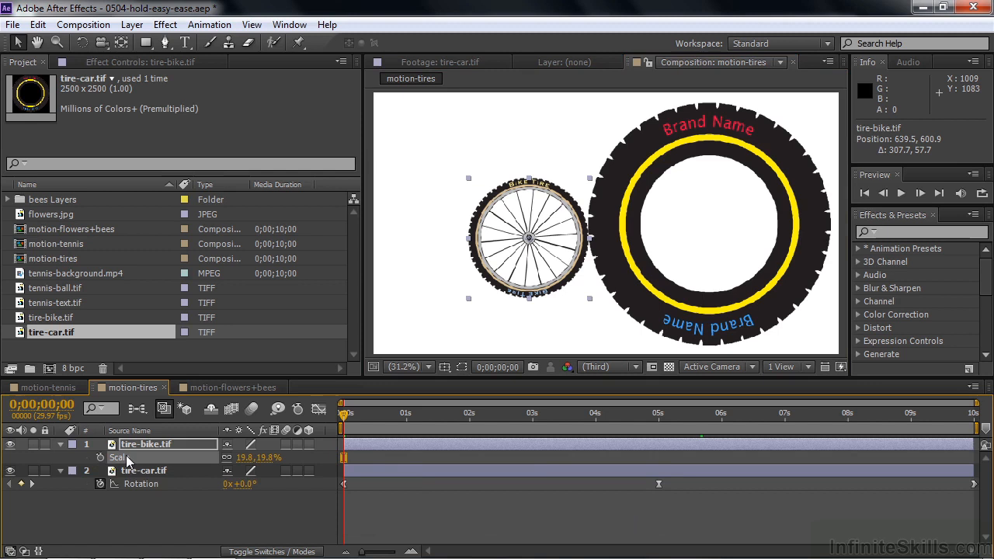
key("r")
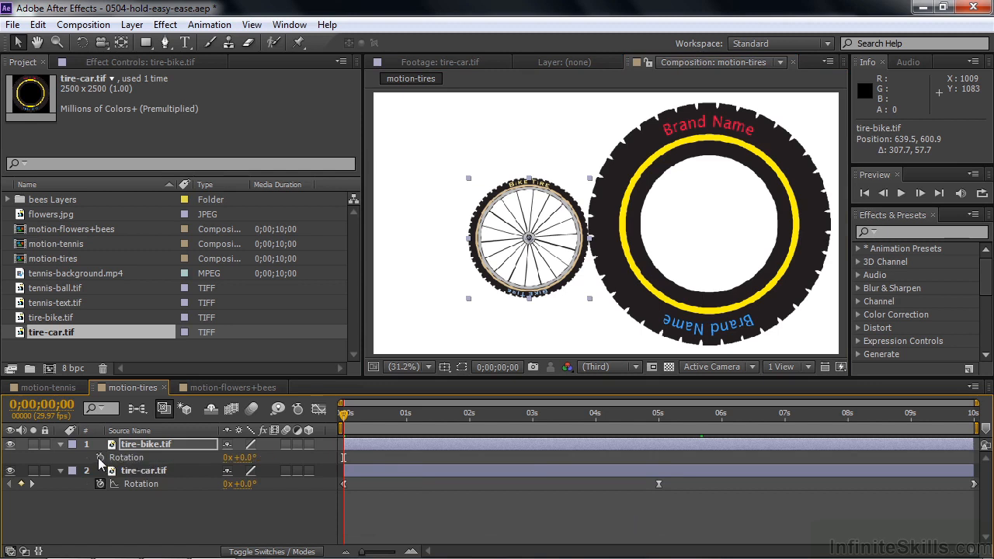
left_click(99, 458)
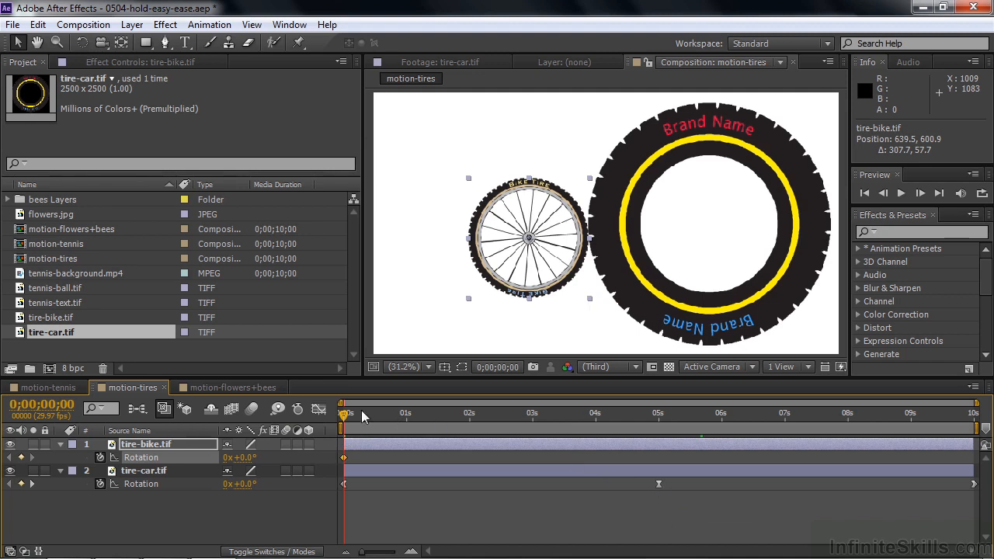
Set the Rotation of tire-bike.tif to -8 revolutions at 0;00;05;00, in line with the car tire's middle keyframe
left_click_drag(347, 415, 626, 440)
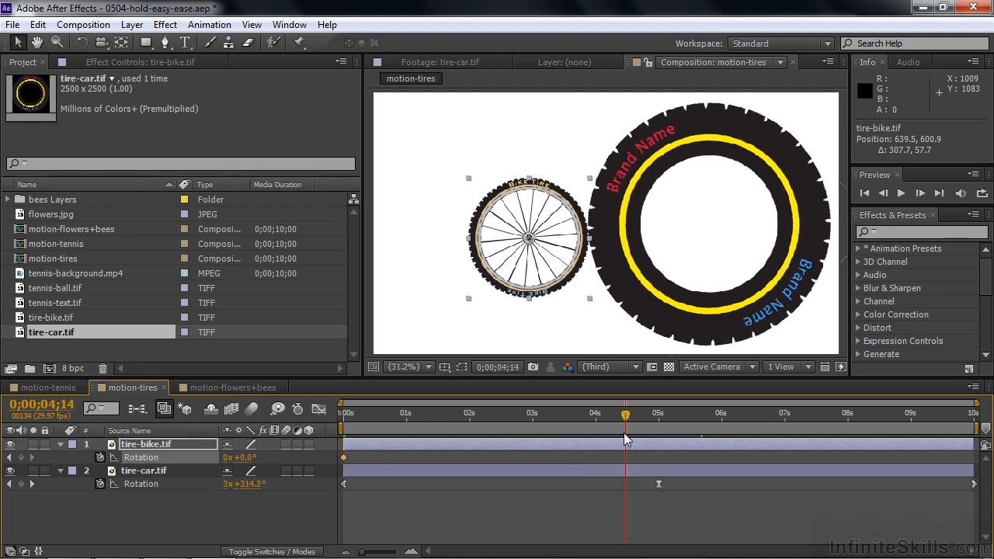
left_click(31, 482)
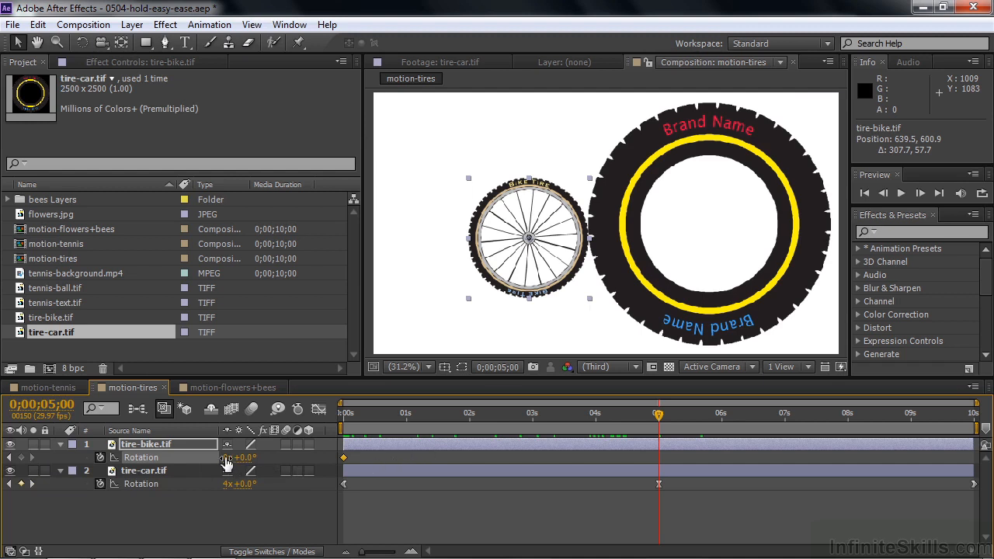
left_click(224, 483)
type("4")
left_click(230, 458)
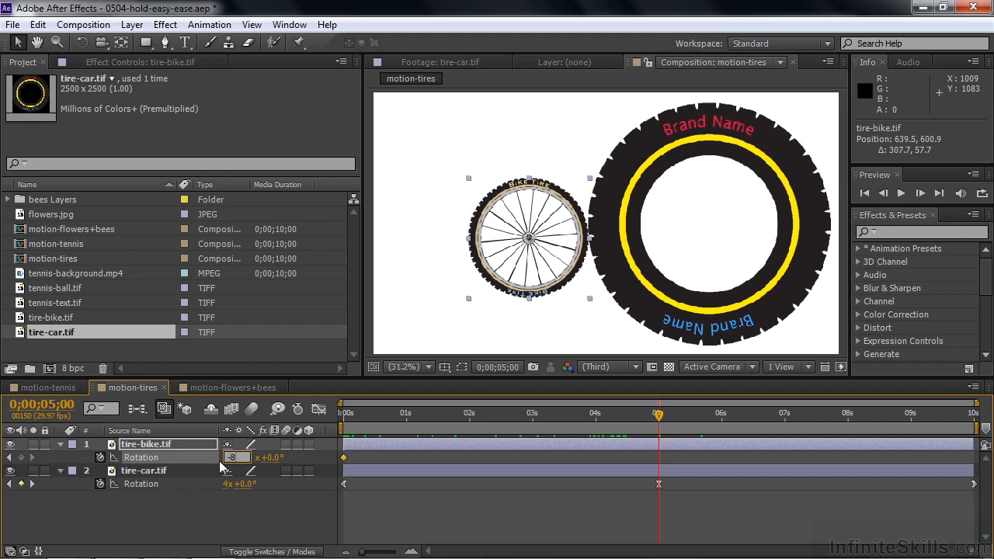
left_click(218, 511)
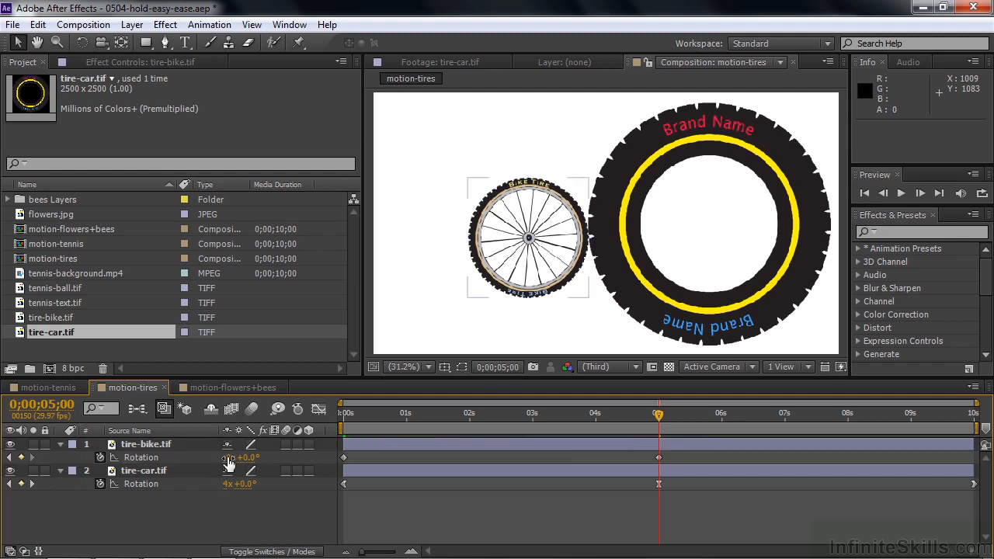
Set the Rotation of tire-bike.tif back to 0 revolutions at 0;00;10;00
key("End")
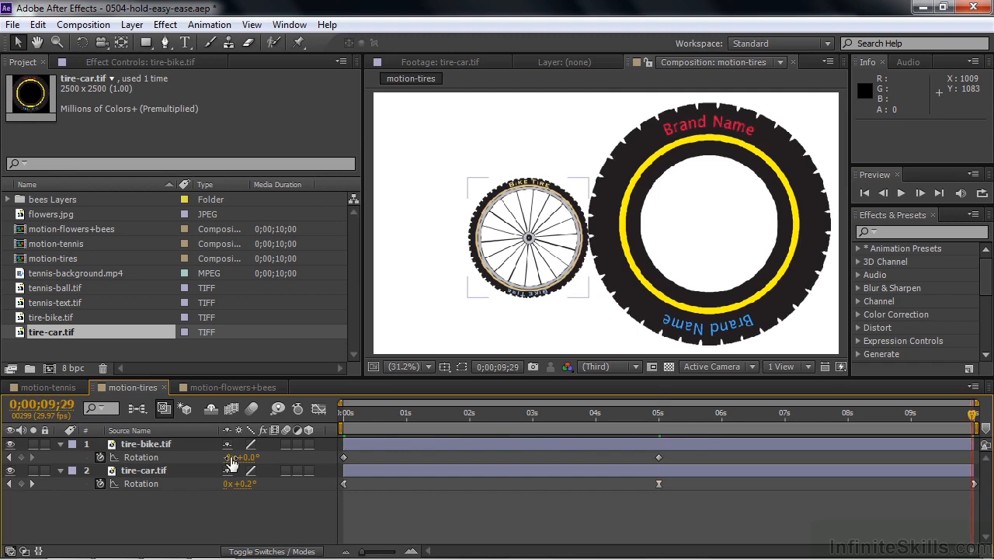
key("Page_Down")
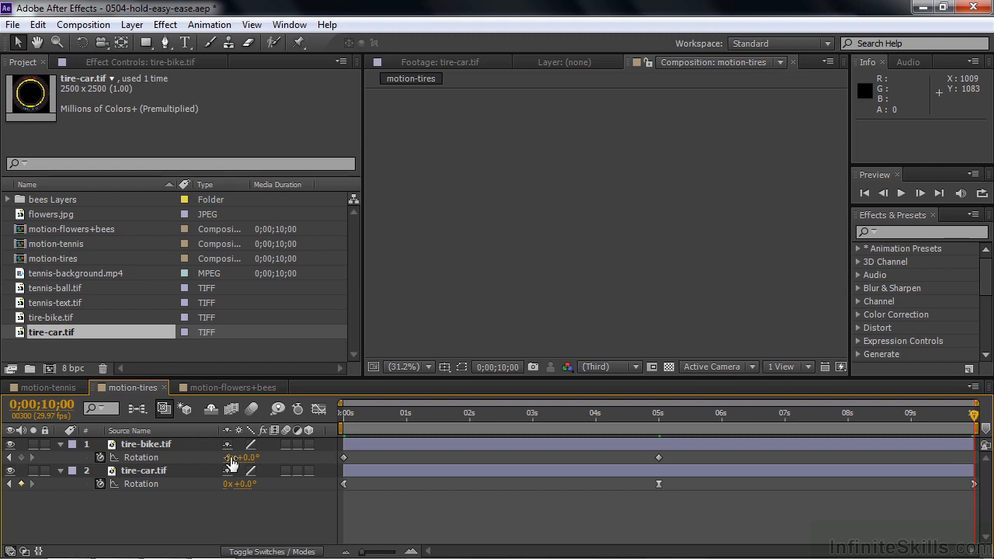
left_click(230, 457)
key("Return")
Preview the car tire and the counter-rotating bike tire together from near the start of the composition
left_click(363, 421)
key("space")
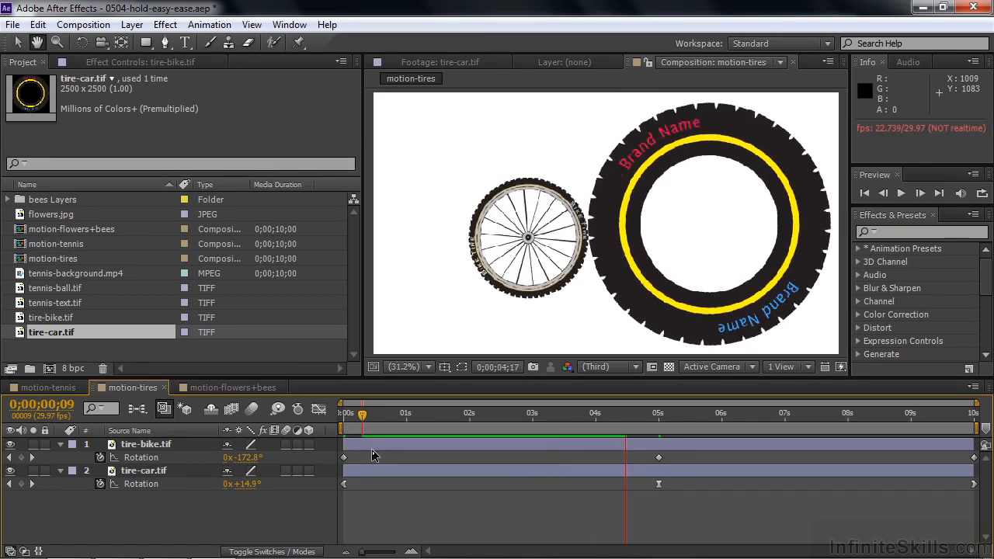
key("space")
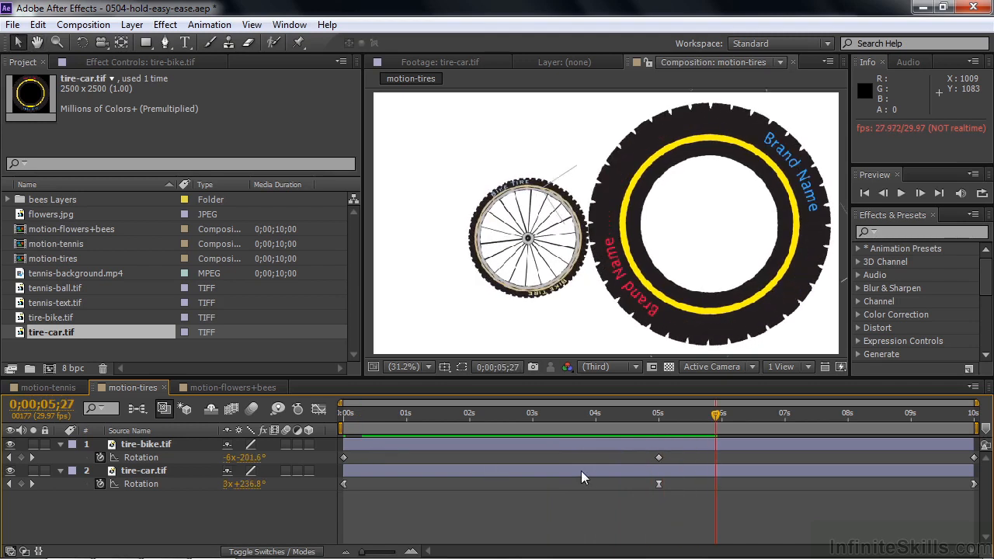
Apply Easy Ease to the middle Rotation keyframe of tire-bike.tif at 0;00;05;00
left_click(658, 458)
right_click(657, 458)
mouse_move(694, 448)
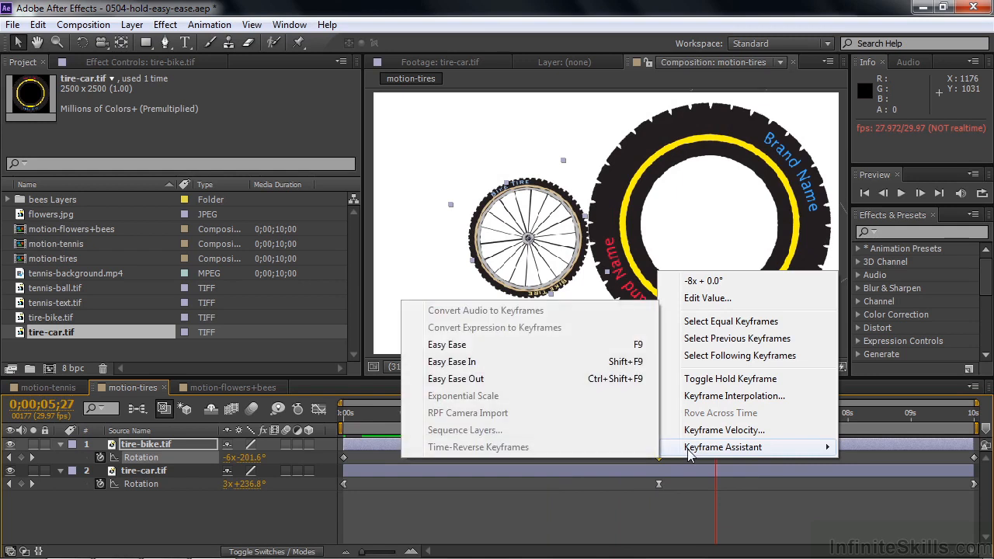
left_click(500, 342)
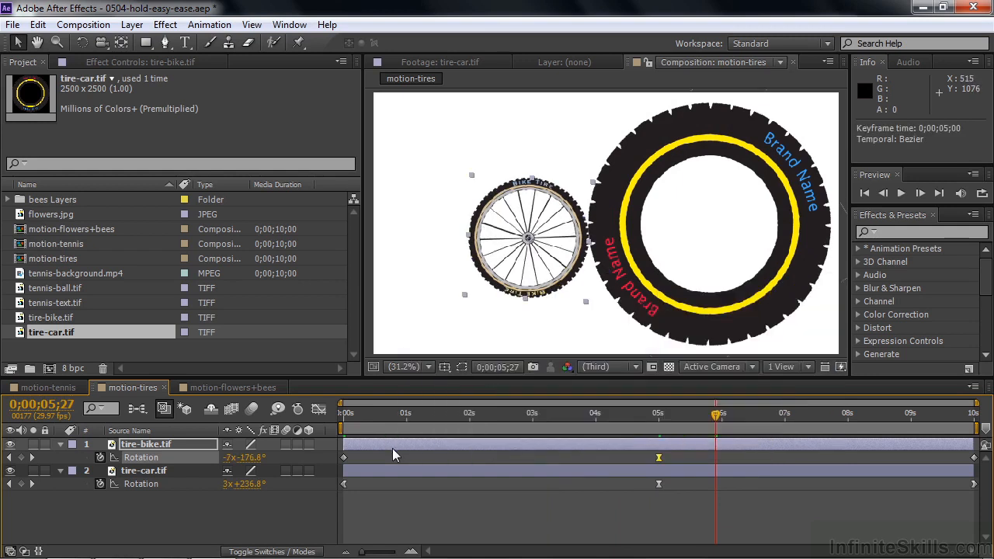
Apply Easy Ease Out to the first Rotation keyframe of tire-bike.tif and Easy Ease In to its last one
right_click(345, 456)
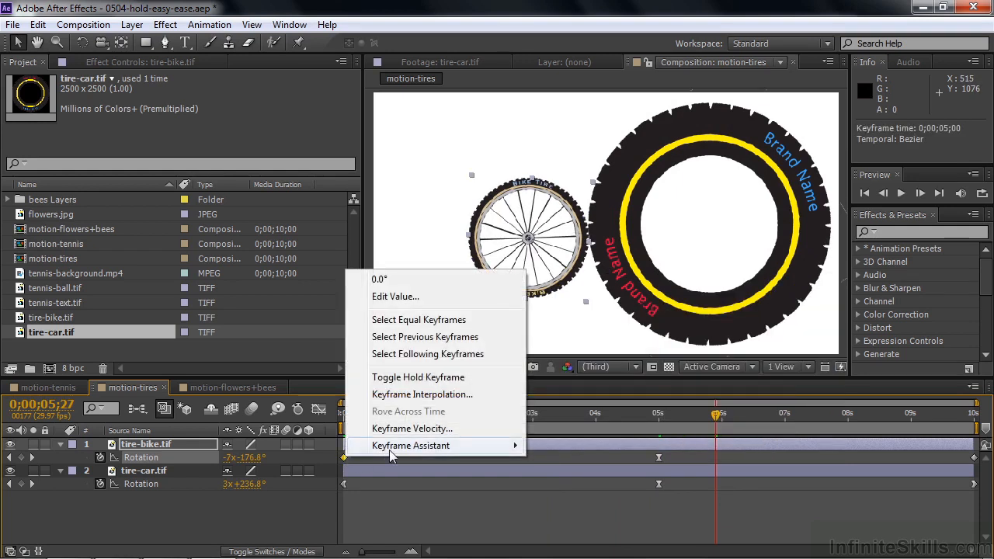
mouse_move(398, 449)
left_click(577, 378)
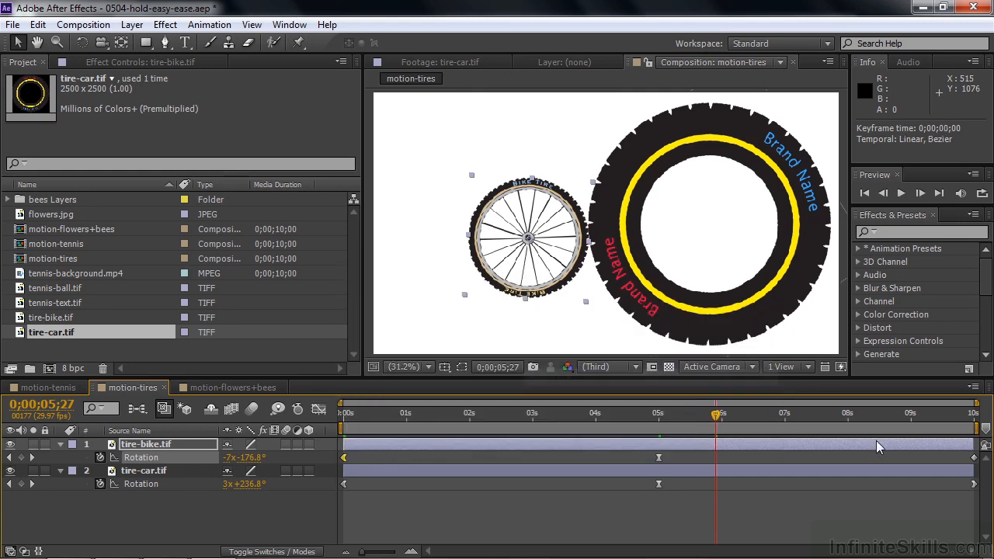
right_click(976, 459)
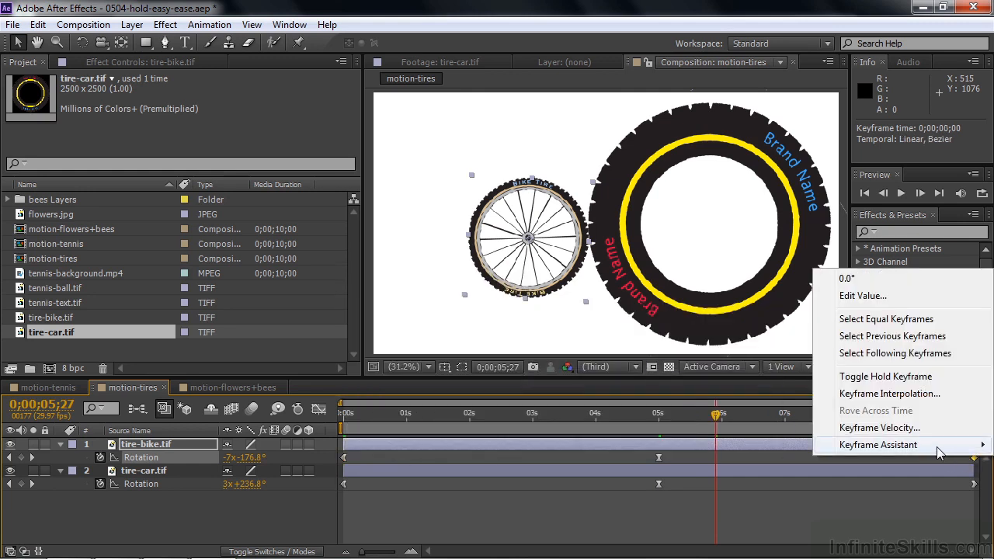
mouse_move(934, 451)
left_click(621, 359)
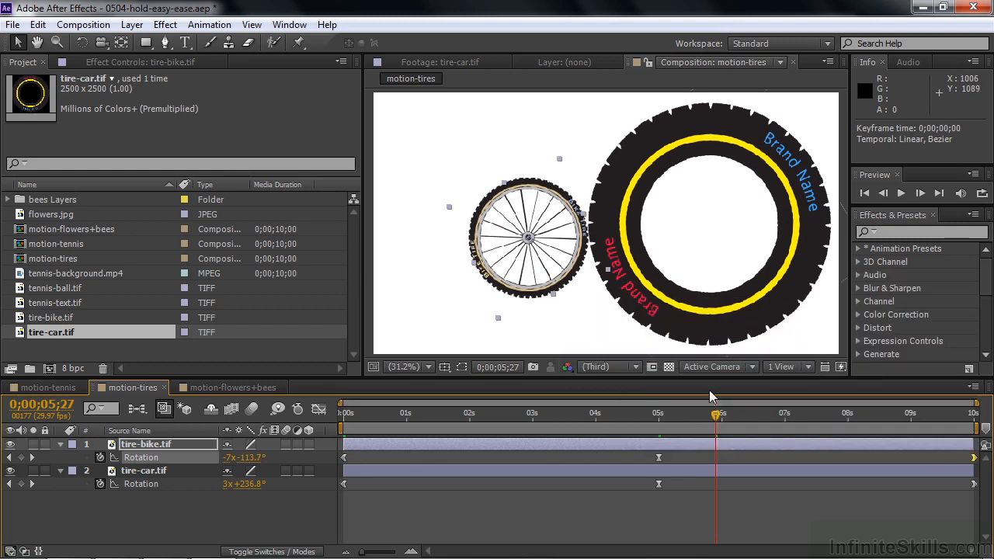
Show the transparency grid behind the tires and preview the eased rotation of both
key("KP_0")
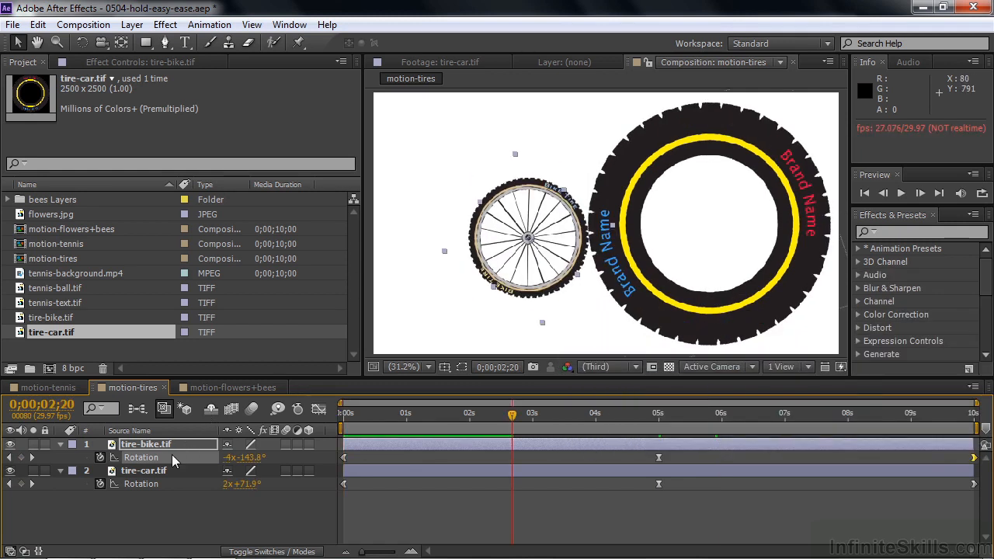
left_click(125, 507)
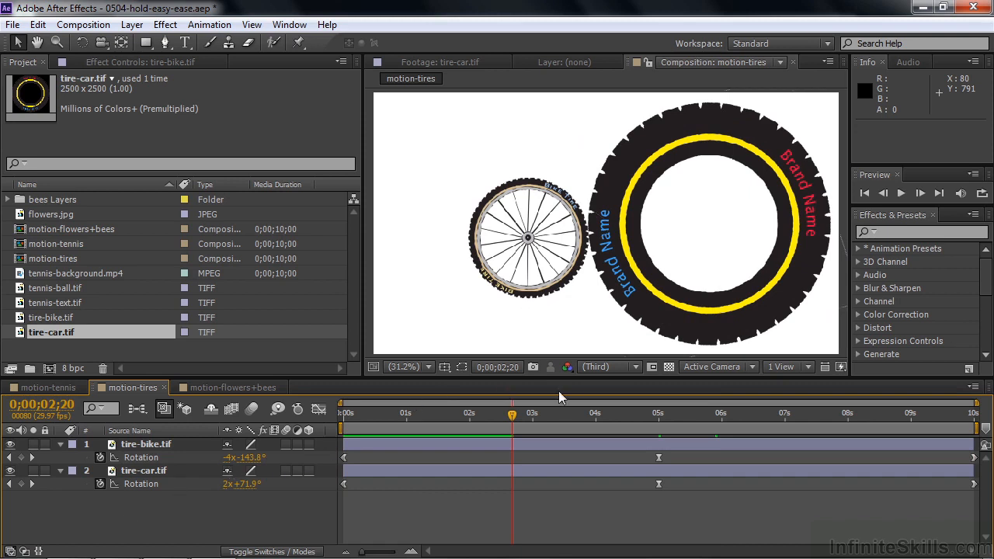
left_click(668, 366)
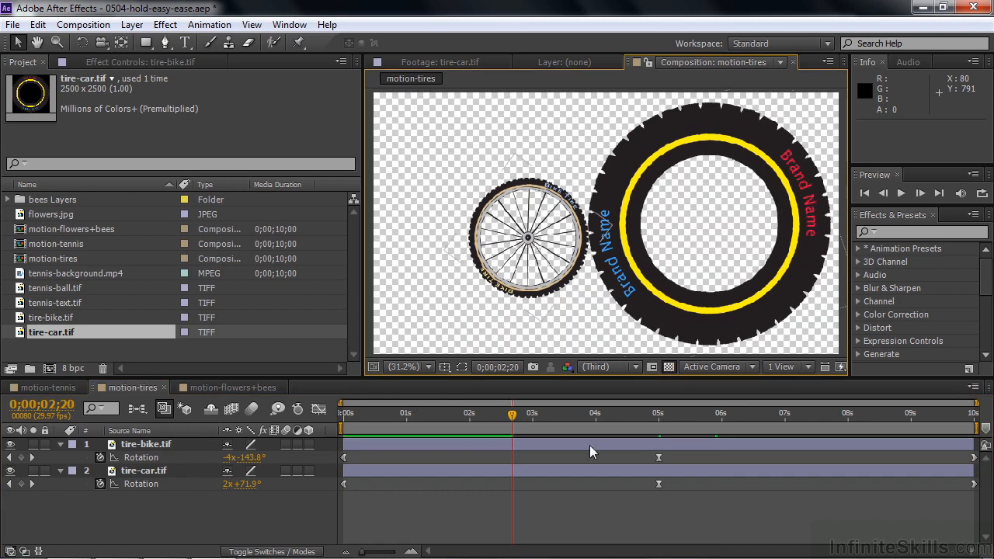
key("space")
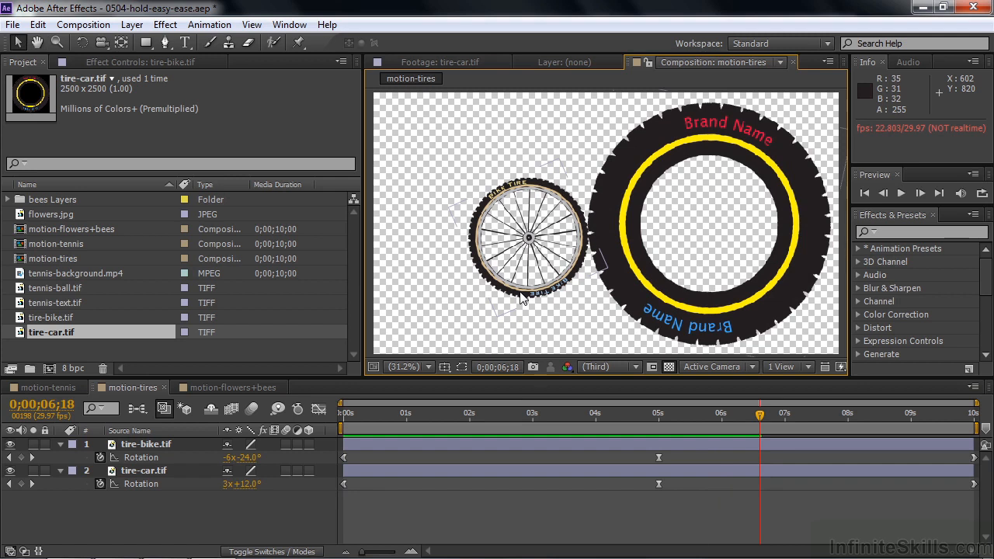
Preview the rotation at 100% magnification where the treads of the two tires meet
scroll(519, 291, "up", 4)
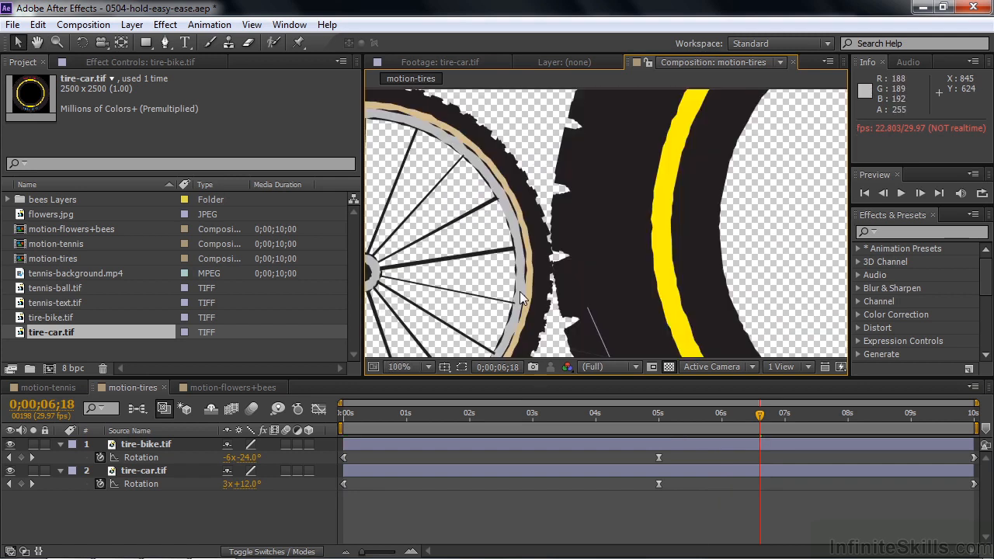
key("space")
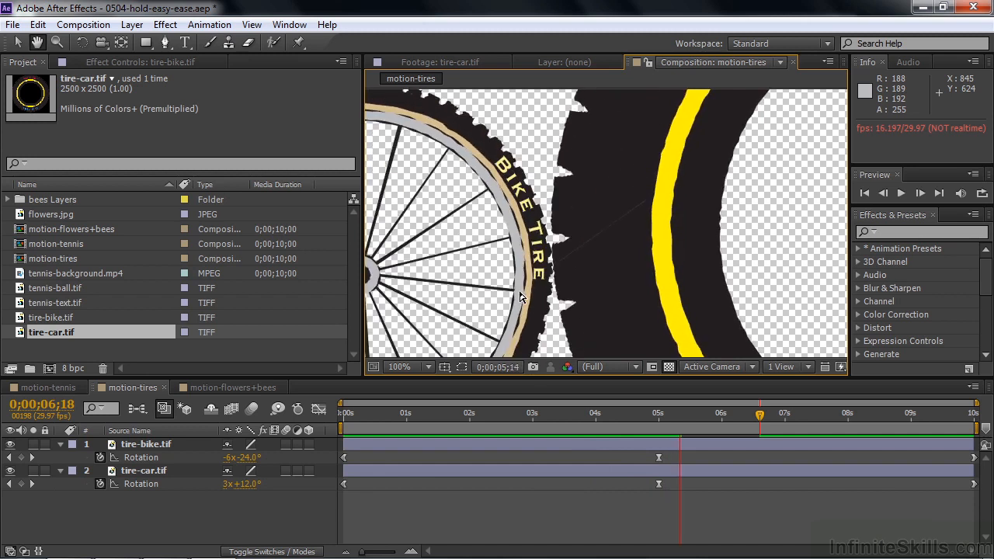
key("space")
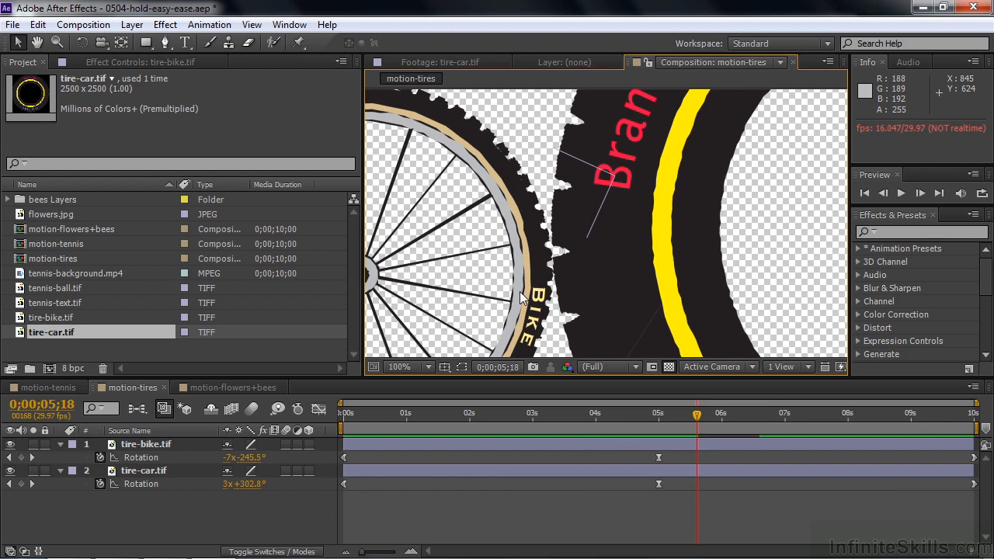
In motion-flowers+bees, reveal Scale and Position of bee 2/bees.ai and start animating both with keyframes at 0;00;00;00
left_click(213, 383)
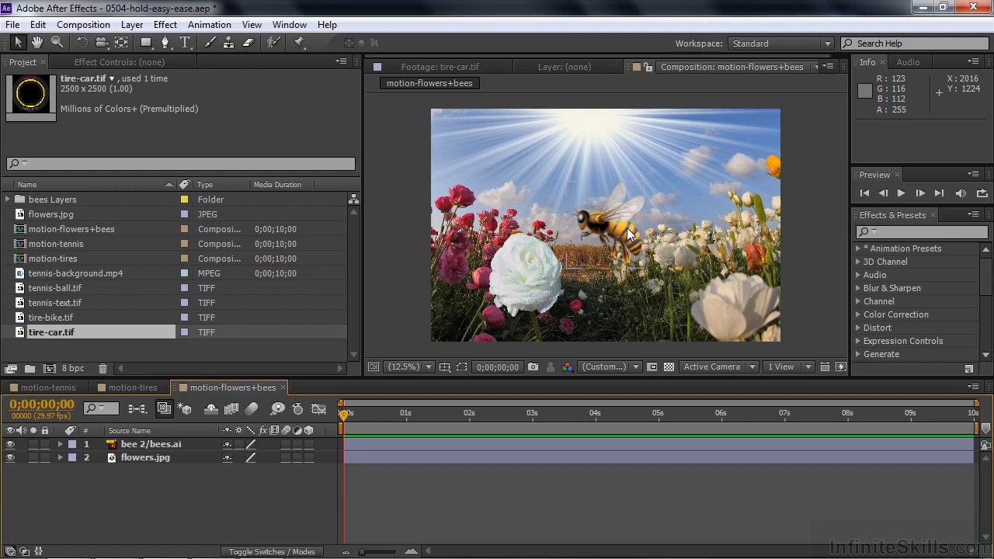
left_click(133, 449)
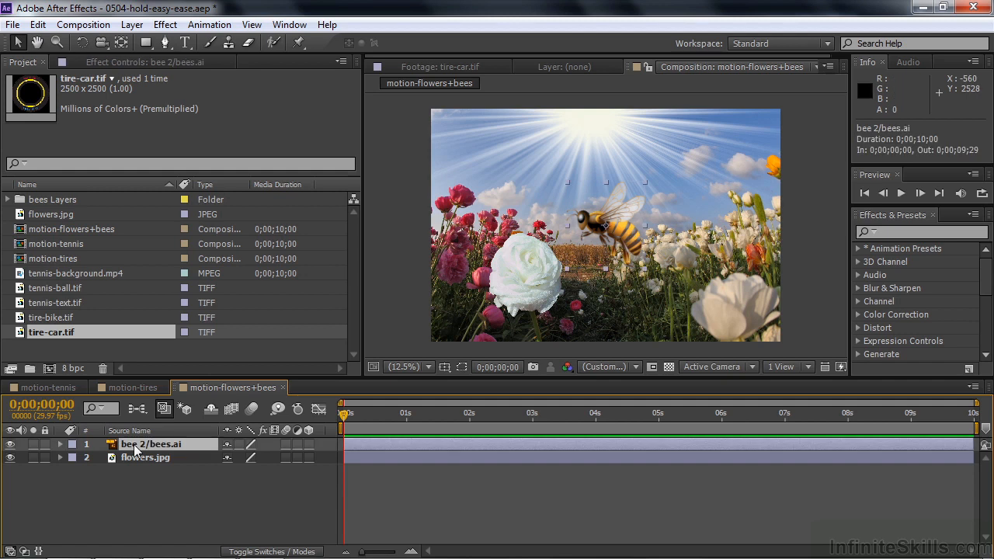
key("s")
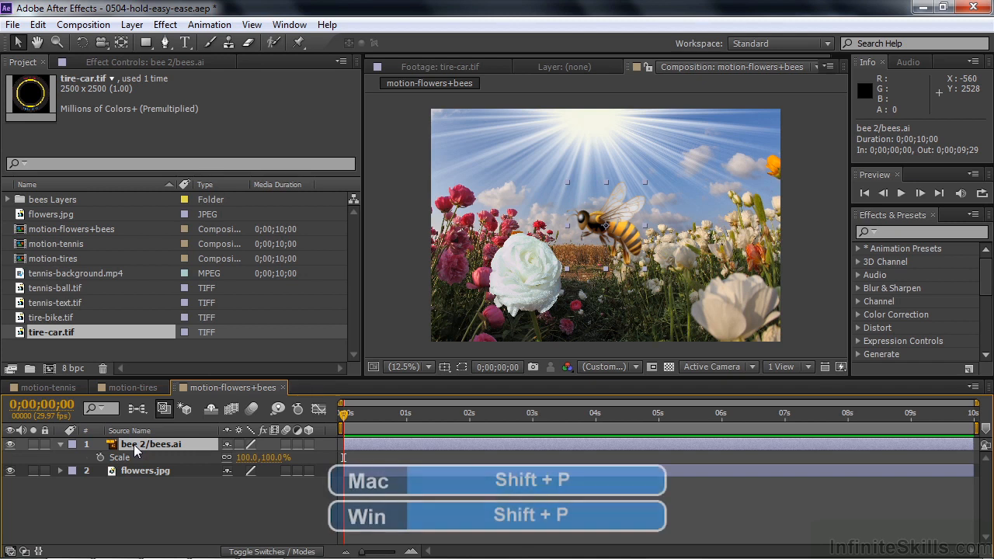
key("shift+p")
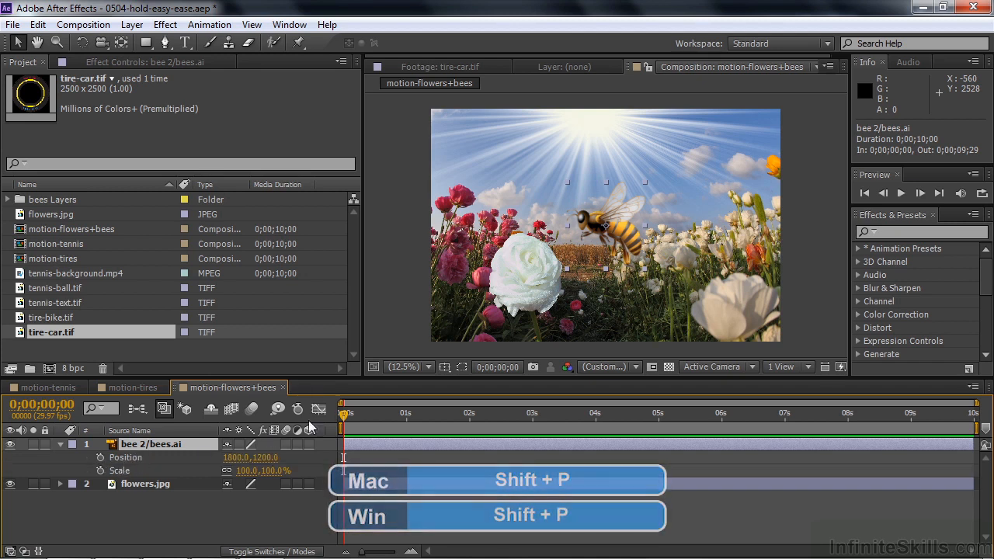
left_click(101, 458)
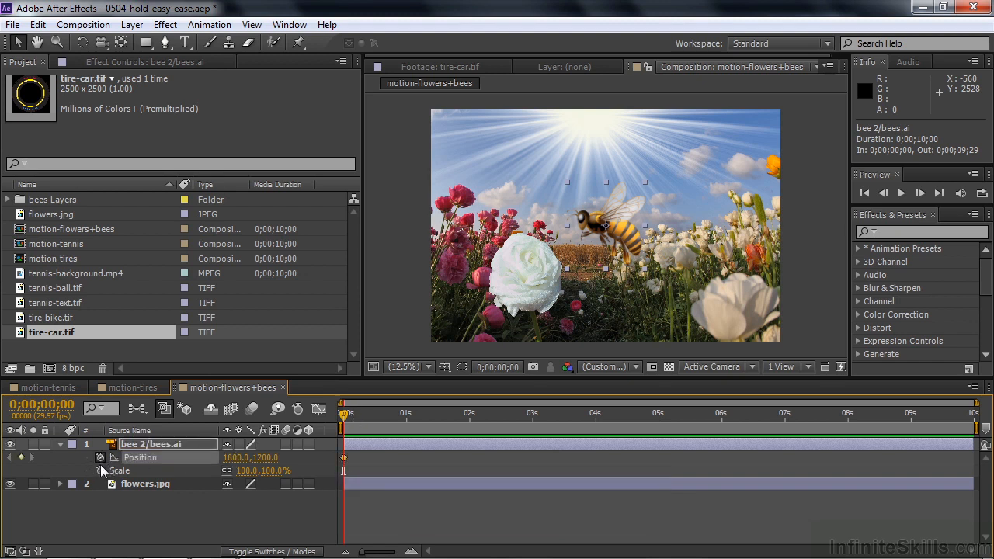
left_click(100, 470)
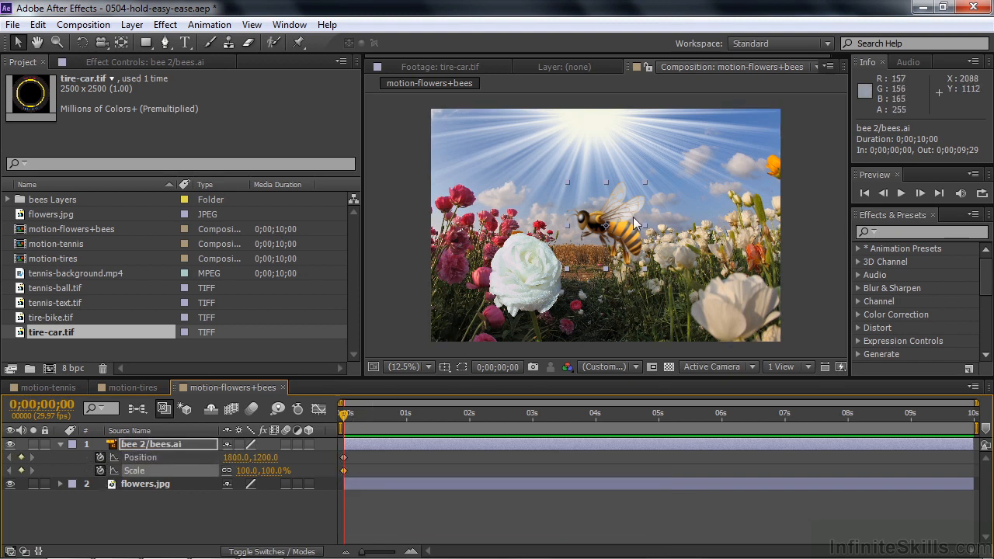
Reduce the Scale of bee 2/bees.ai to 18% at the first keyframe, trying the bee over the white flowers at about 2832, 1128
left_click_drag(628, 223, 758, 179)
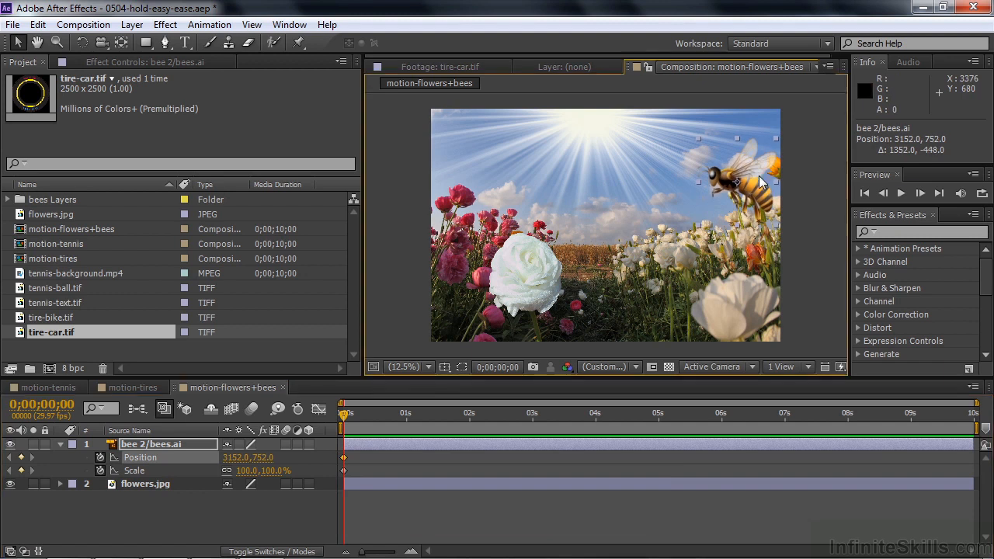
left_click_drag(269, 471, 221, 479)
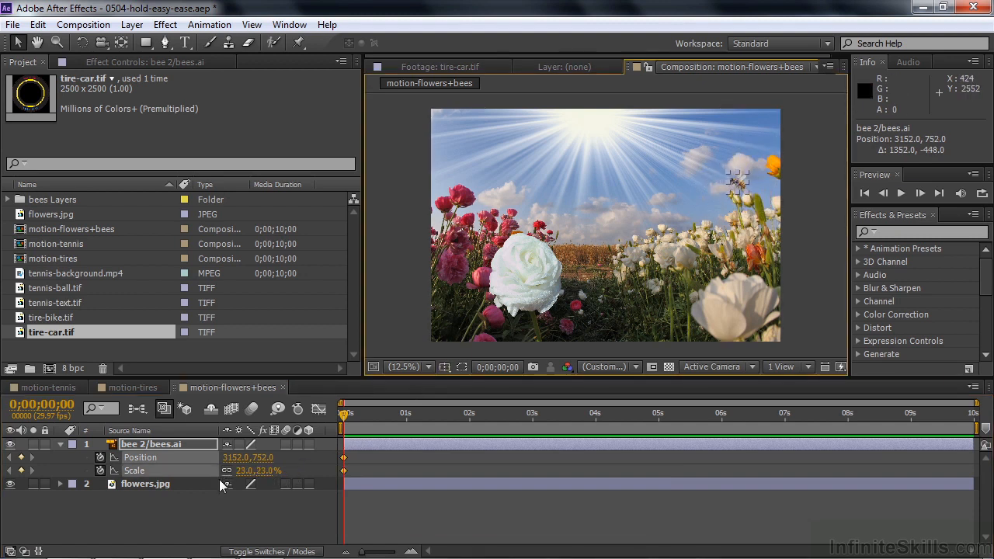
left_click_drag(737, 186, 707, 222)
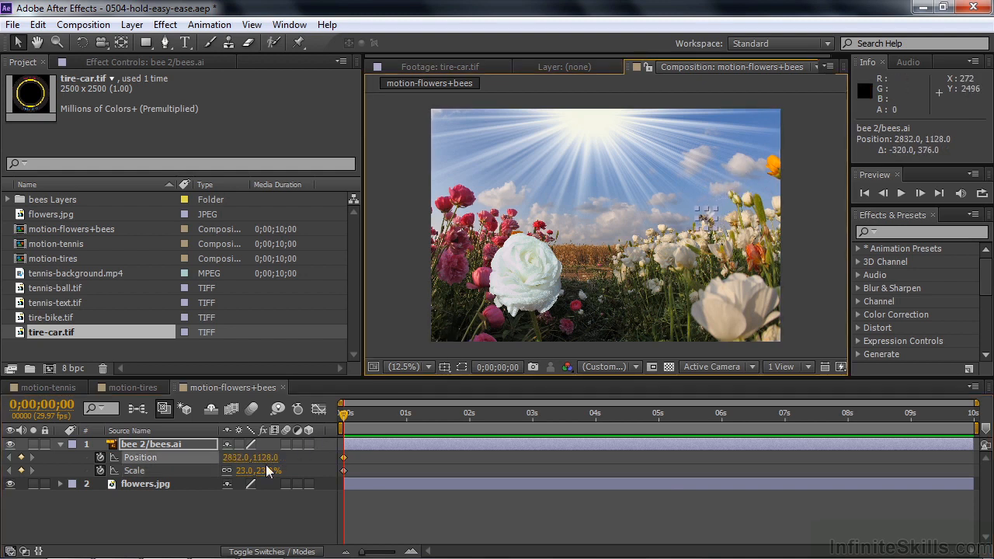
left_click_drag(267, 471, 264, 470)
Place the bee just outside the right edge of the frame at 3736, 800 for its starting Position
left_click_drag(705, 221, 799, 188)
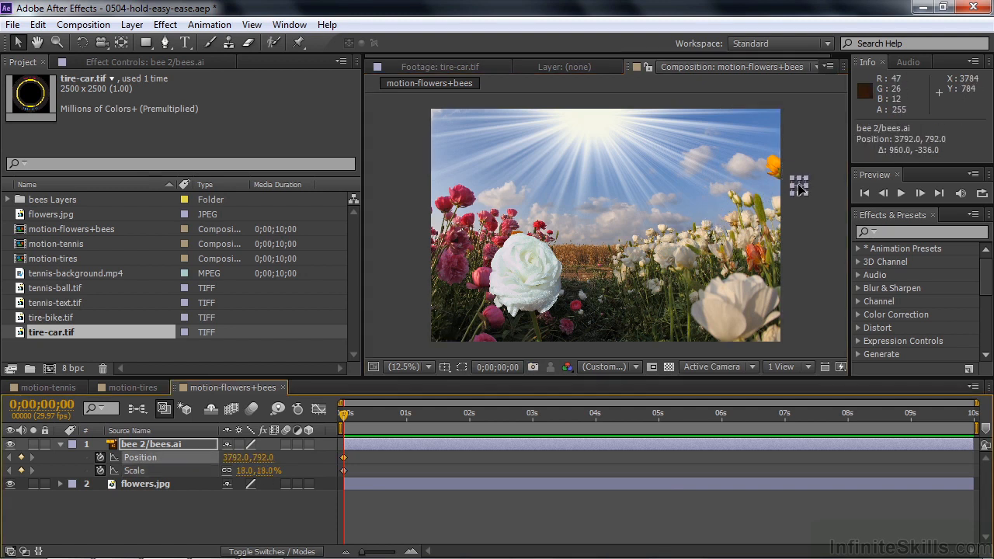
key("Left")
key("Left")
key("Left")
key("Left")
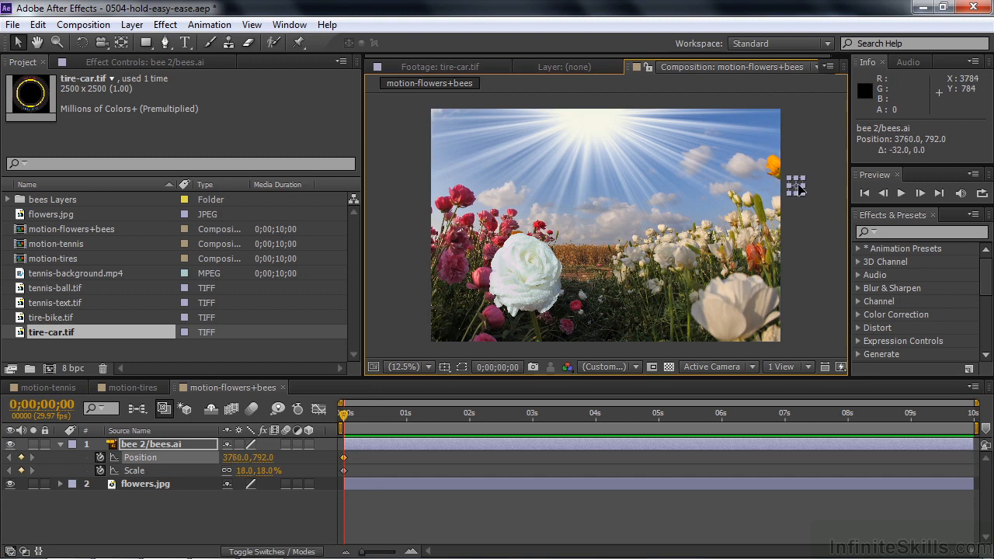
key("Left")
key("Left")
key("Left")
key("Down")
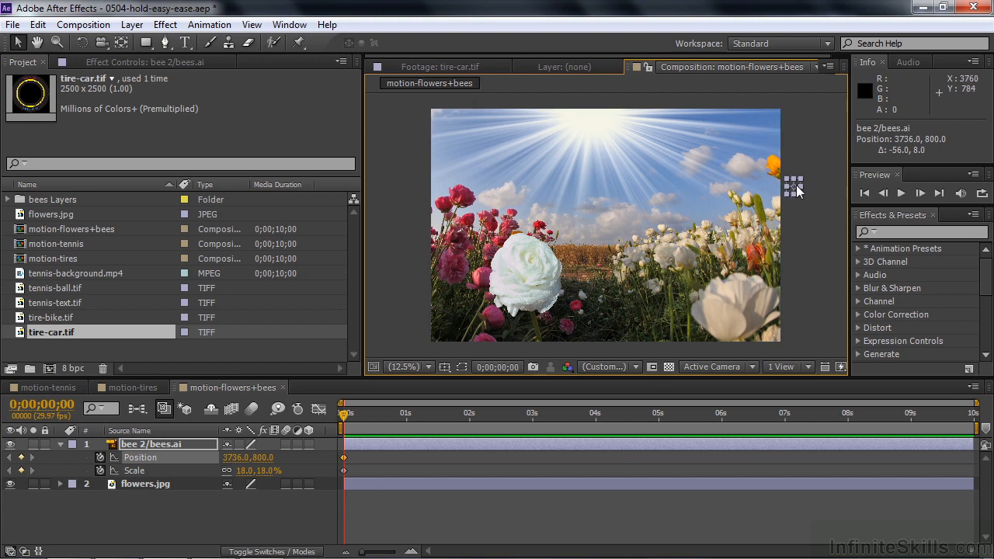
At 0;00;01;05, move the bee into the frame above the white flowers, to about 2832, 1192
left_click_drag(345, 425, 417, 412)
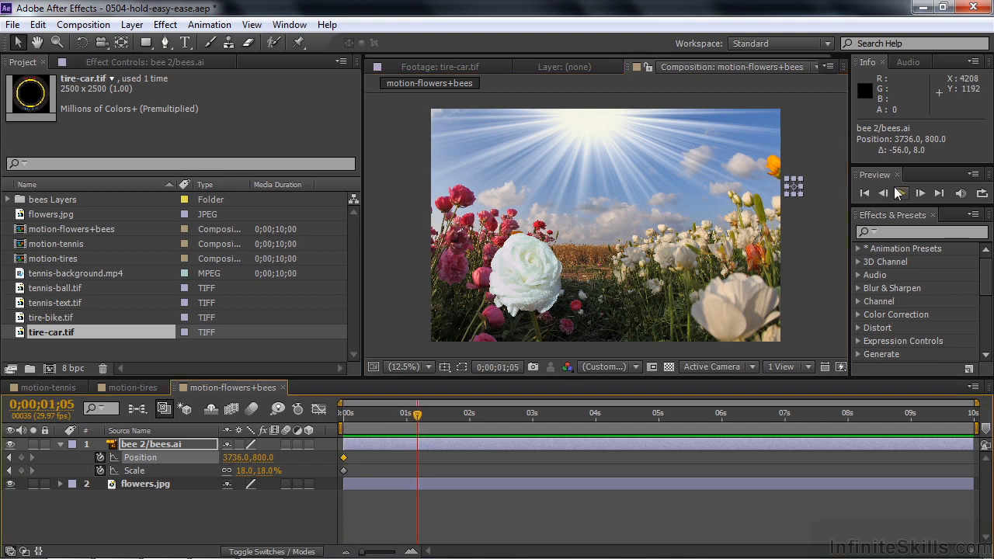
left_click_drag(794, 186, 706, 225)
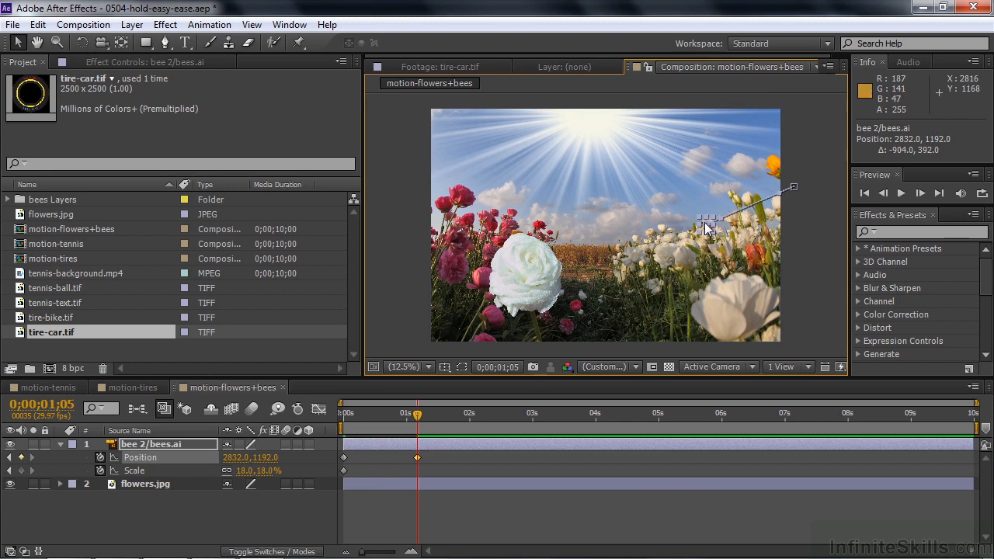
Copy the bee's starting Scale keyframe and paste it at 0;00;01;05
left_click(343, 470)
key("ctrl+c")
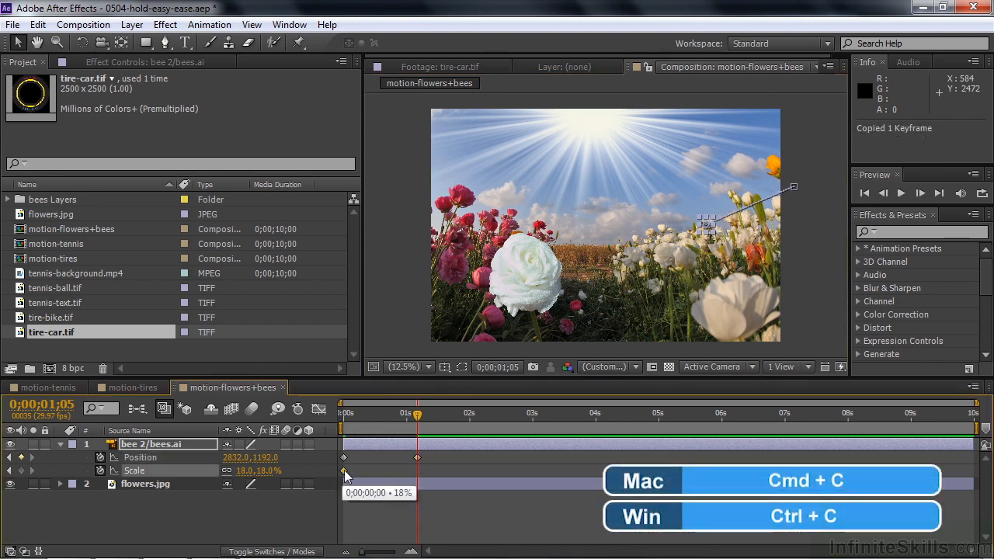
key("ctrl+v")
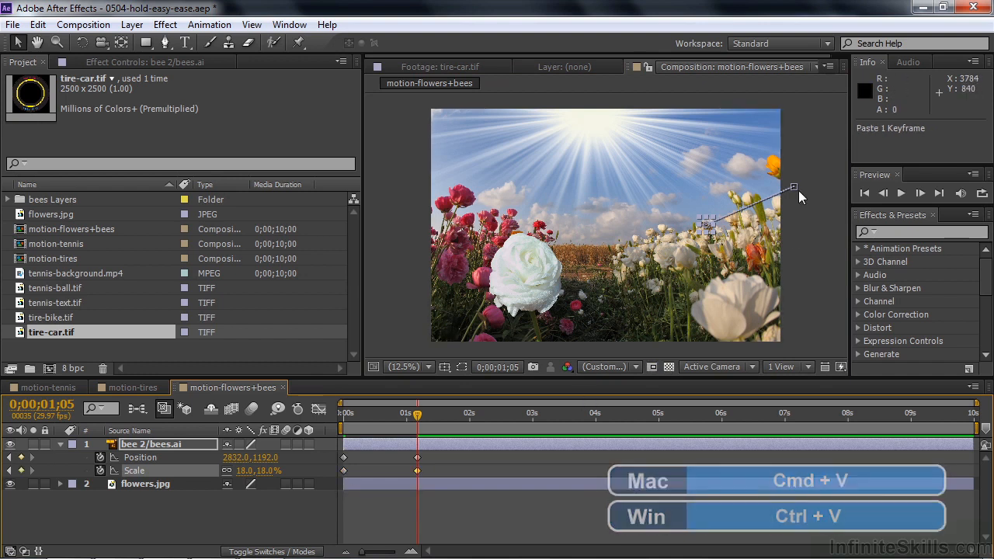
Paste a copy of the bee's 0;00;01;05 Position keyframe at 0;00;02;02 and preview the pause between them
left_click_drag(418, 417, 474, 415)
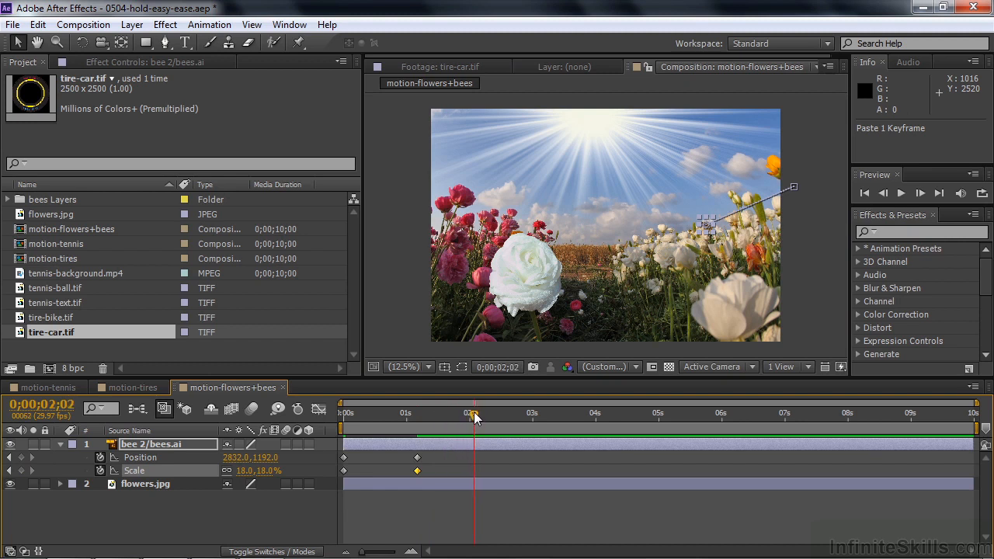
left_click(417, 457)
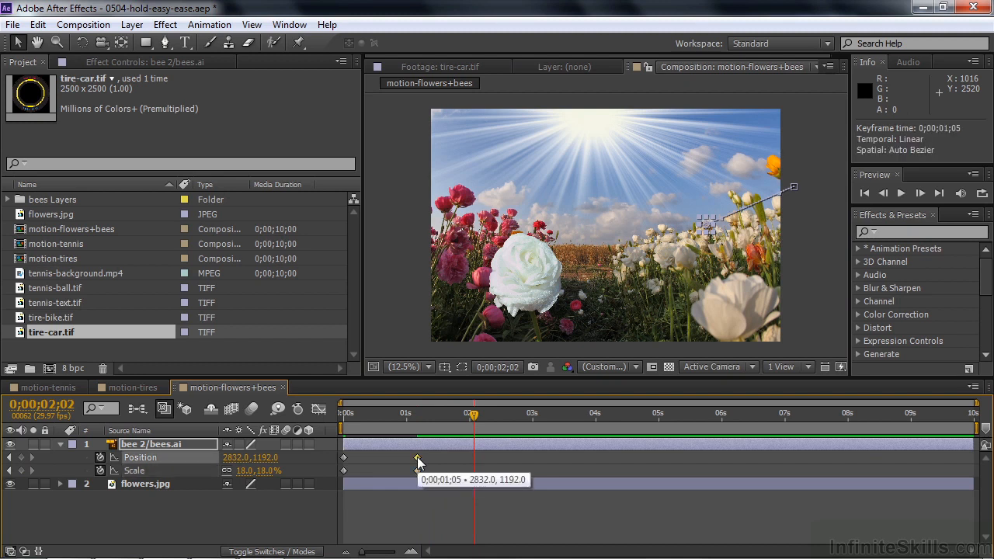
key("ctrl+c")
key("ctrl+v")
left_click_drag(476, 420, 392, 427)
key("h")
key("space")
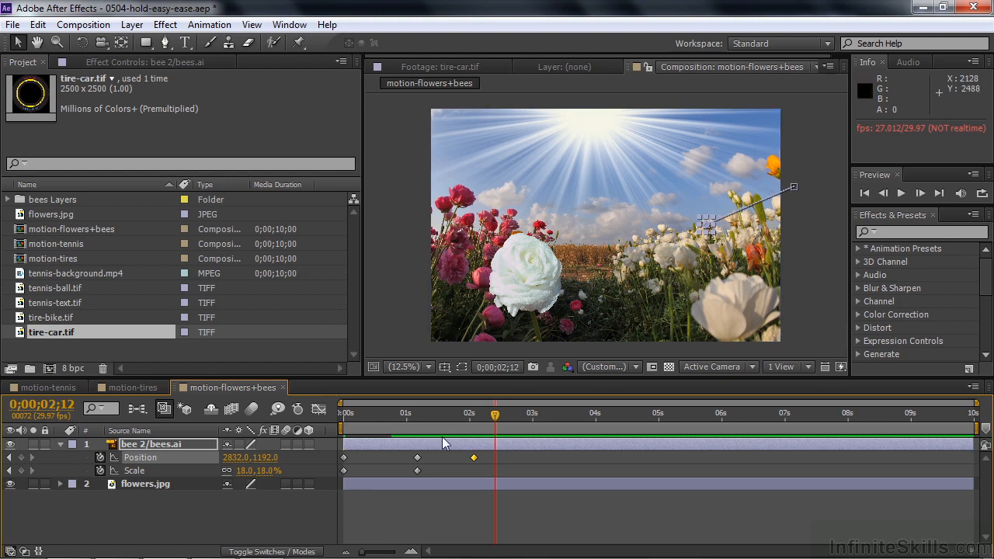
Make the bee's 0;00;01;05 Position keyframe a hold keyframe and set the current time to 0;00;03;01
left_click(417, 457)
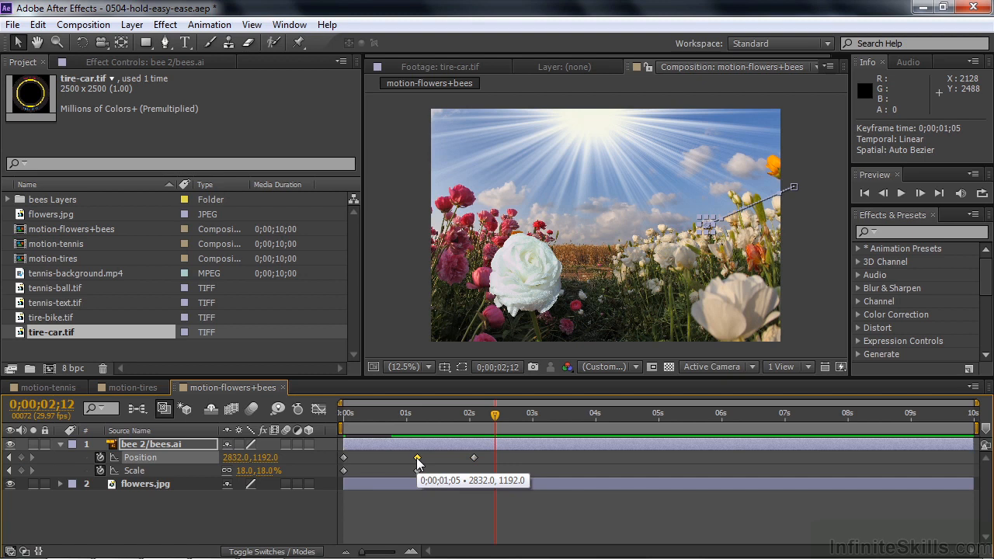
right_click(416, 457)
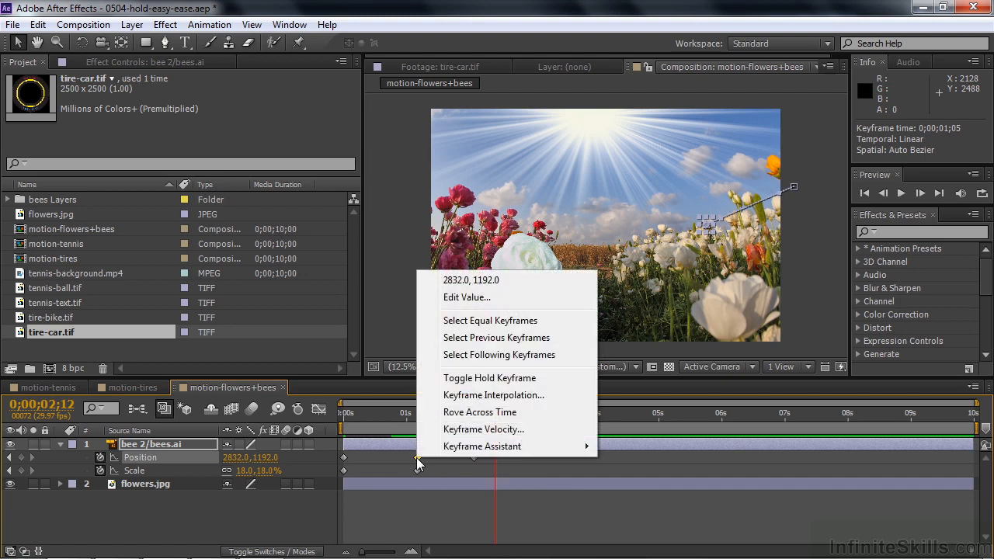
left_click(463, 379)
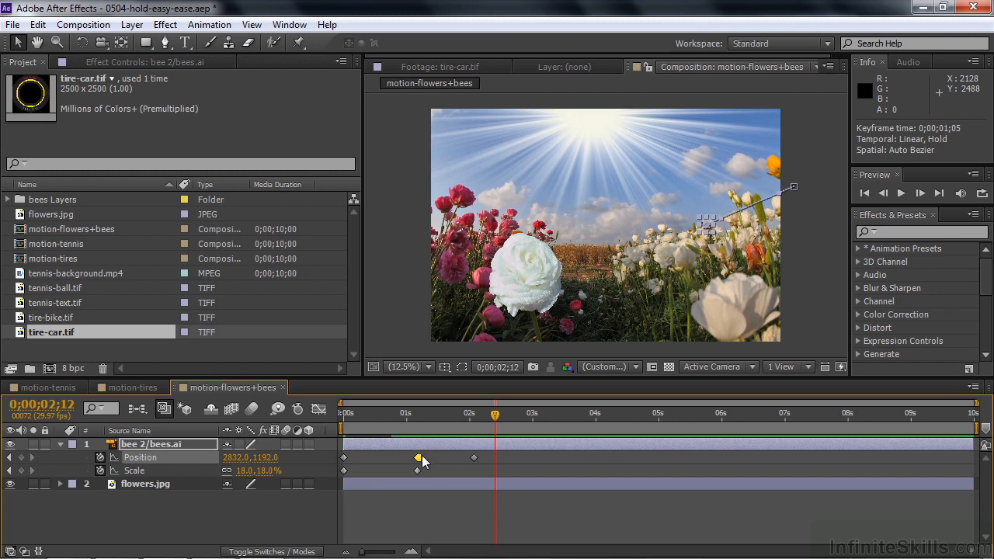
mouse_move(475, 457)
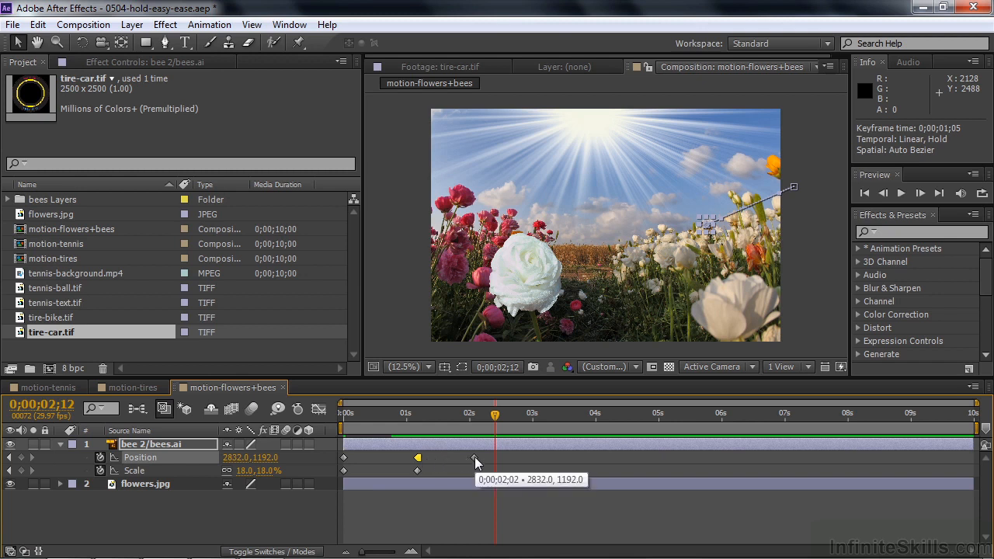
key("j")
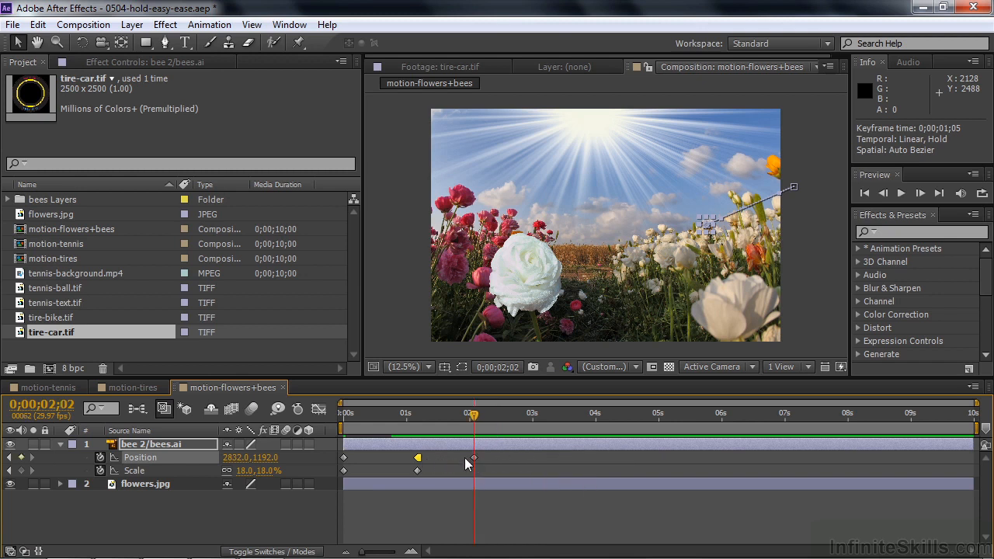
left_click_drag(473, 414, 534, 425)
left_click_drag(705, 230, 724, 275)
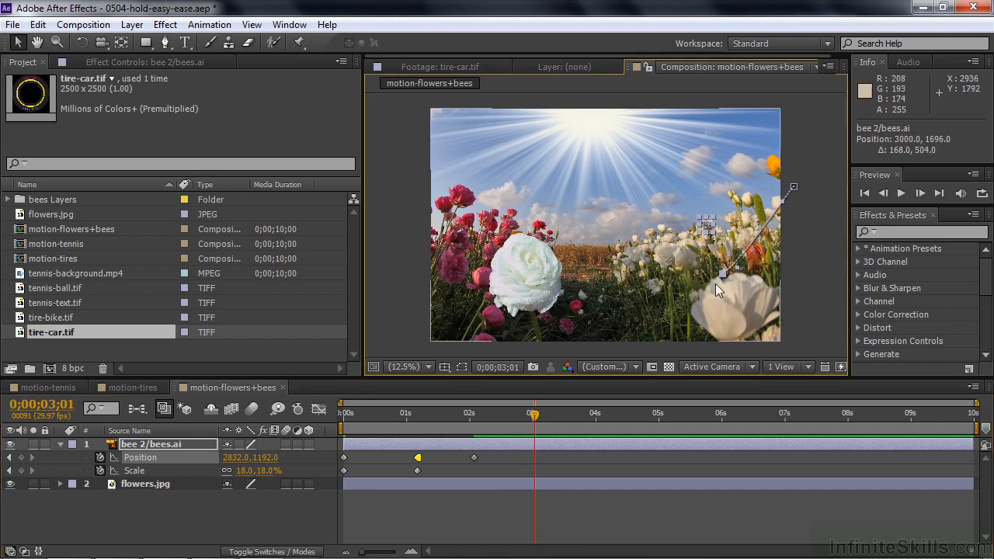
mouse_move(416, 457)
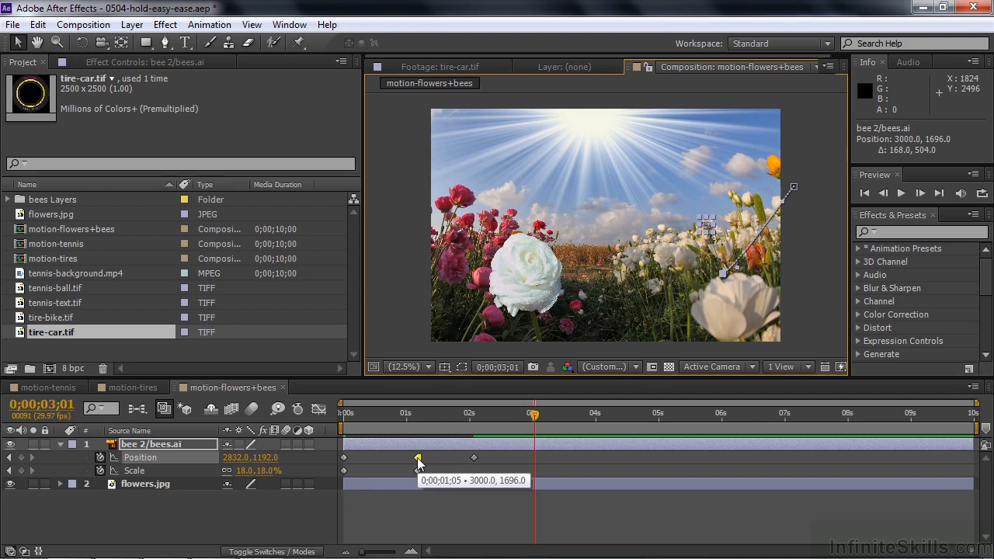
key("ctrl+z")
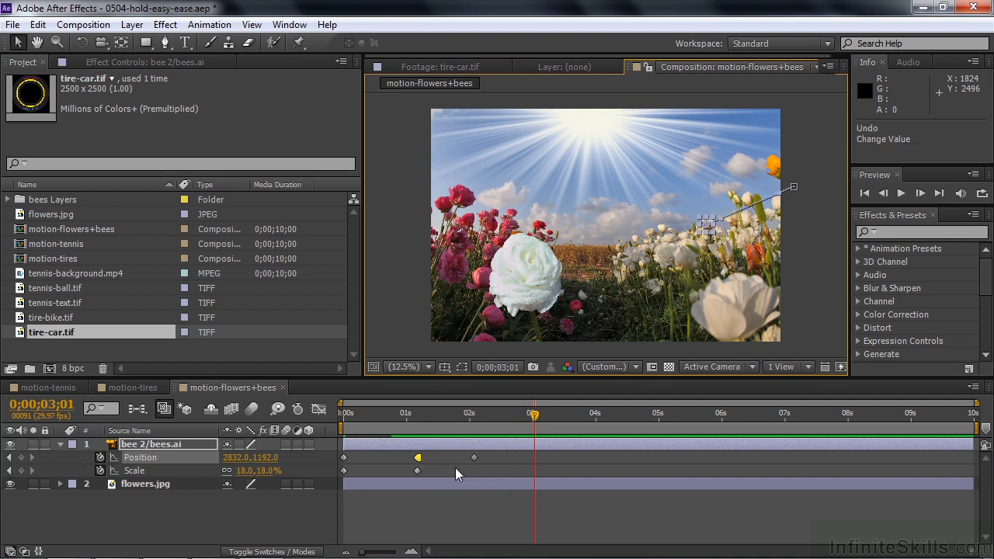
At 0;00;03;01, move the bee onto the large white flower at about 3160, 1976, and shift its second Scale keyframe to 0;00;02;02
left_click(474, 457)
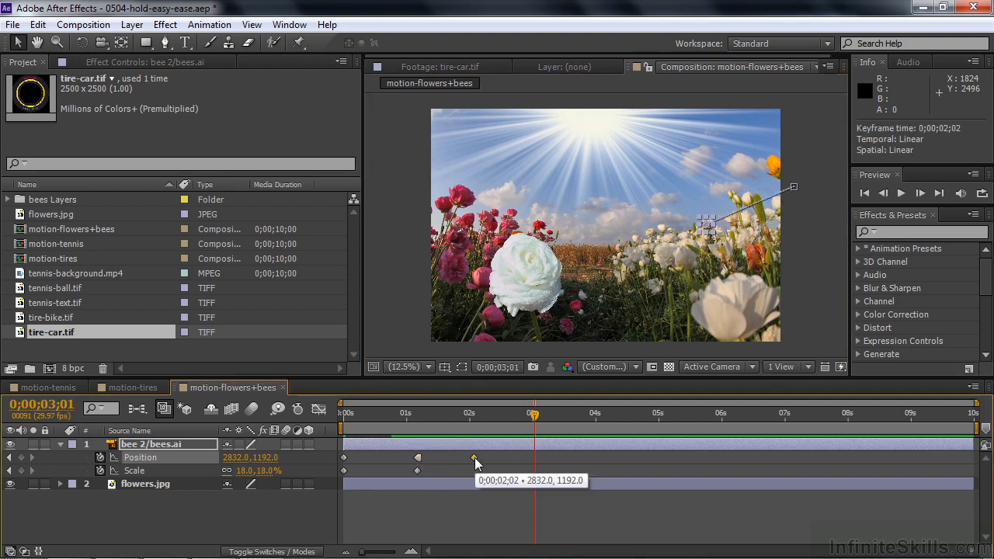
left_click_drag(706, 229, 738, 304)
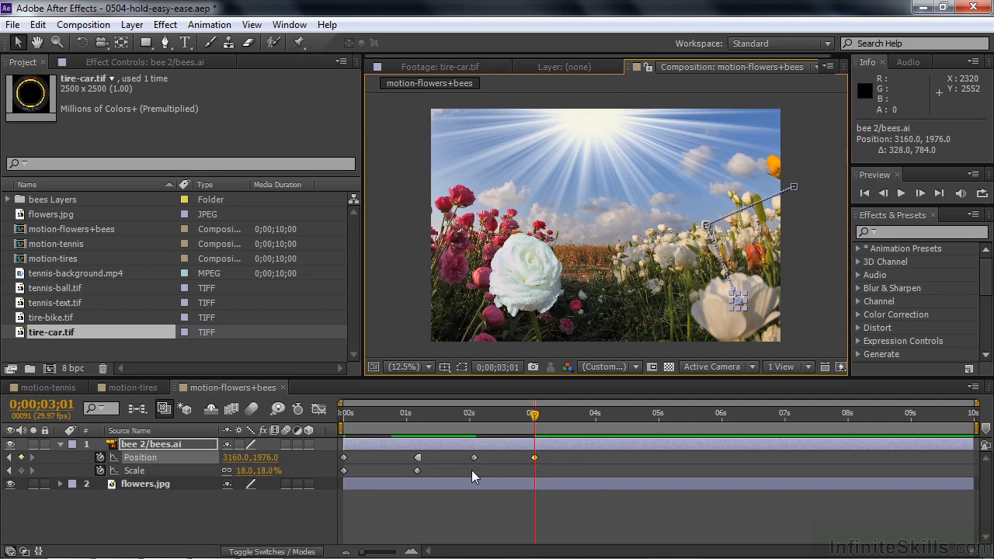
left_click(417, 470)
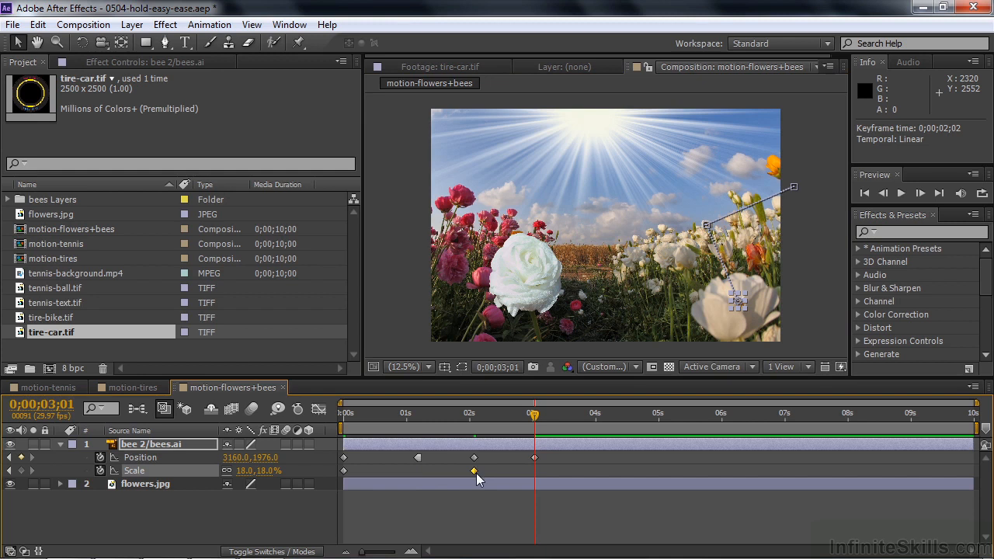
mouse_move(475, 476)
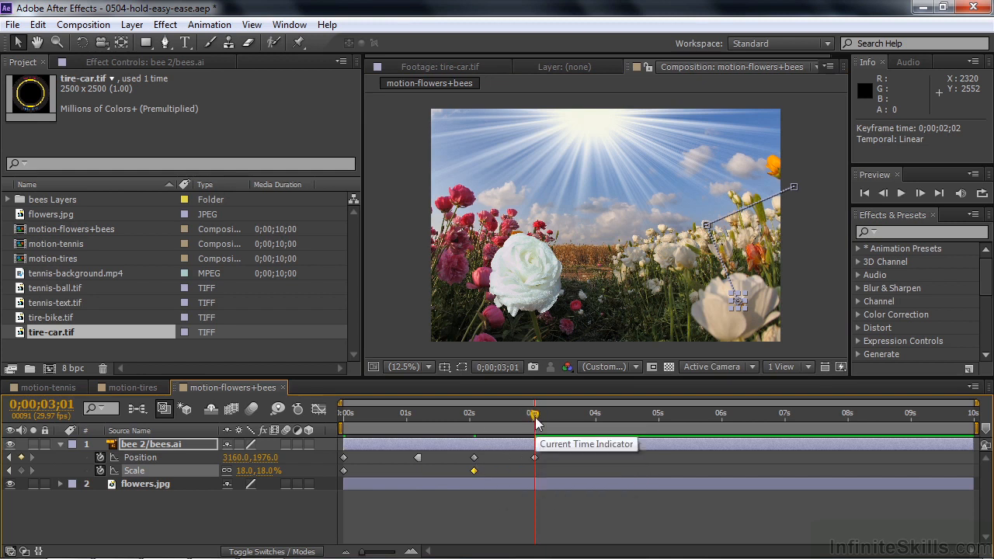
Paste a copy of the 0;00;03;01 Position keyframe at 0;00;04;00 and make the 0;00;03;01 one a hold keyframe
left_click_drag(535, 419, 596, 427)
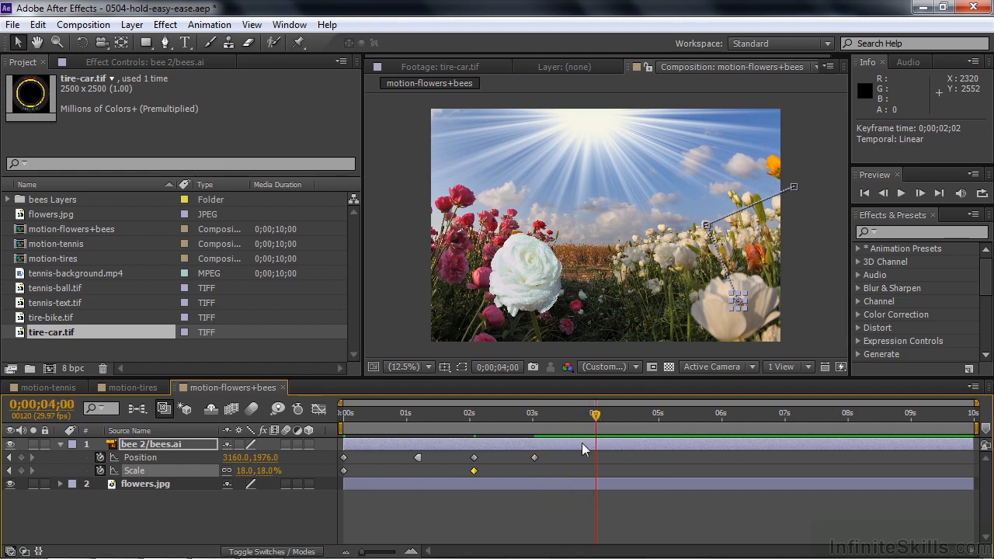
left_click(533, 457)
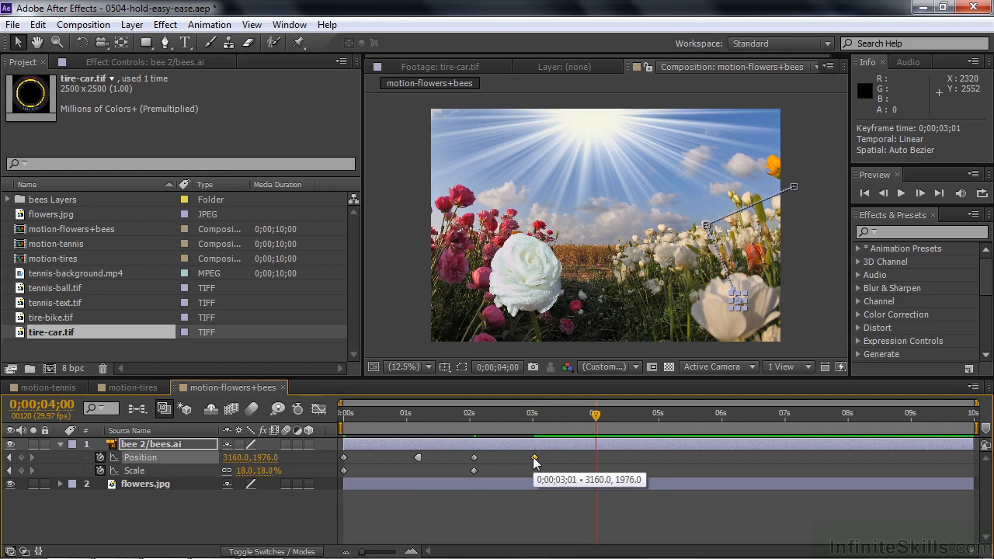
key("ctrl+c")
key("ctrl+v")
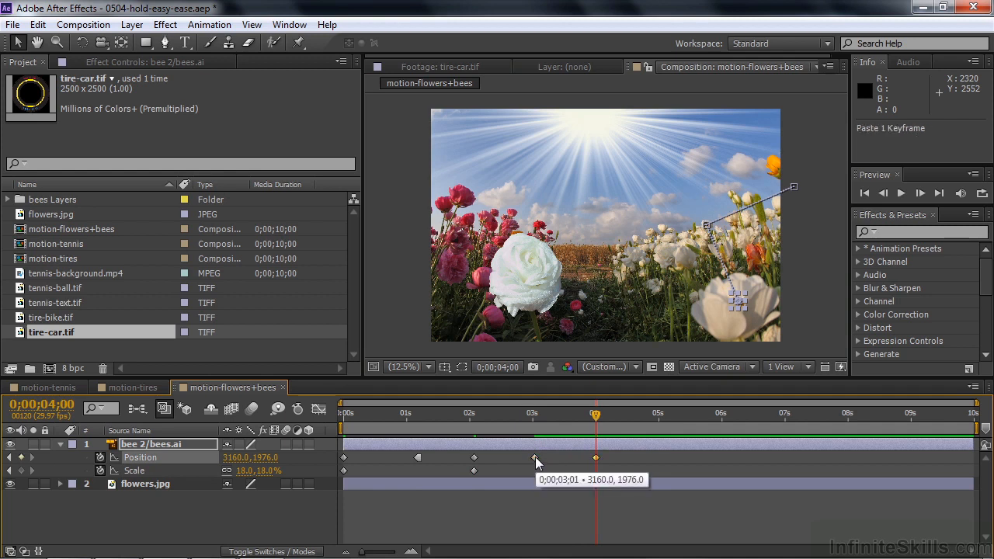
right_click(535, 457)
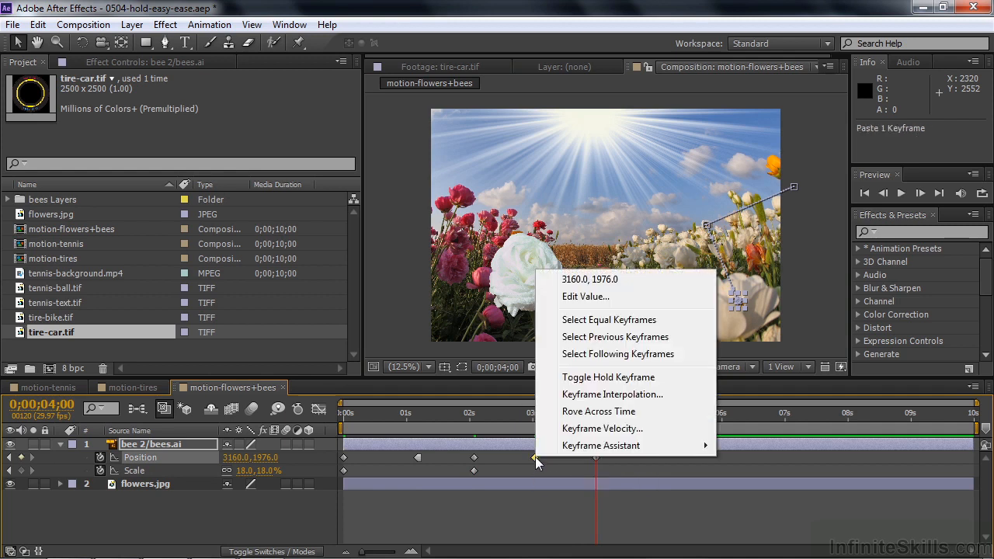
left_click(579, 376)
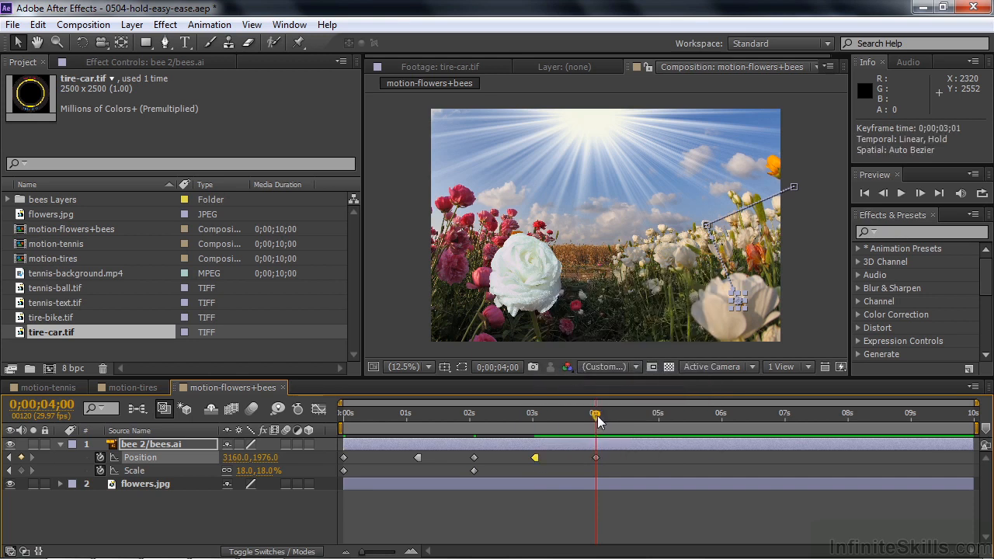
Preview the bee's flight from the start of the composition with the layer deselected
left_click_drag(598, 420, 303, 431)
key("space")
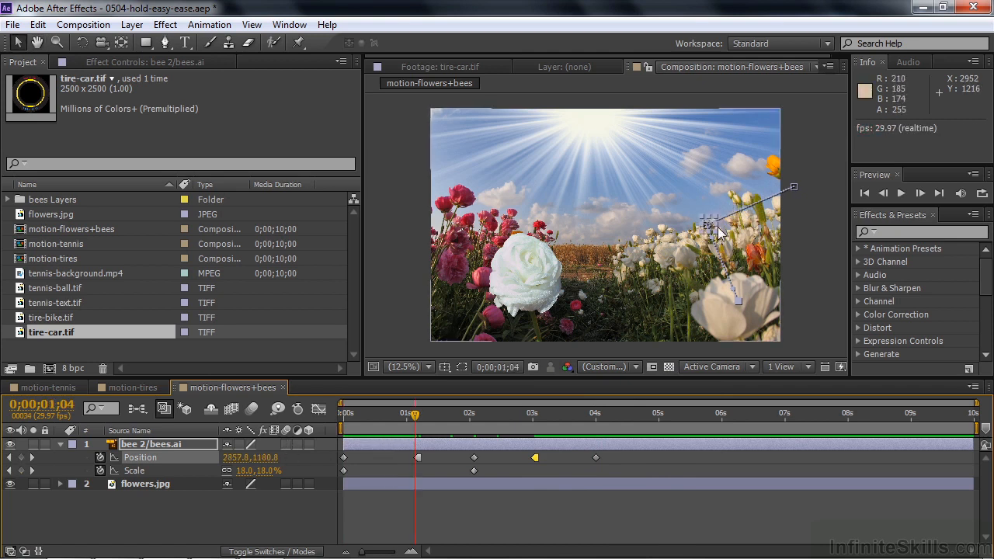
left_click(151, 504)
key("Home")
key("space")
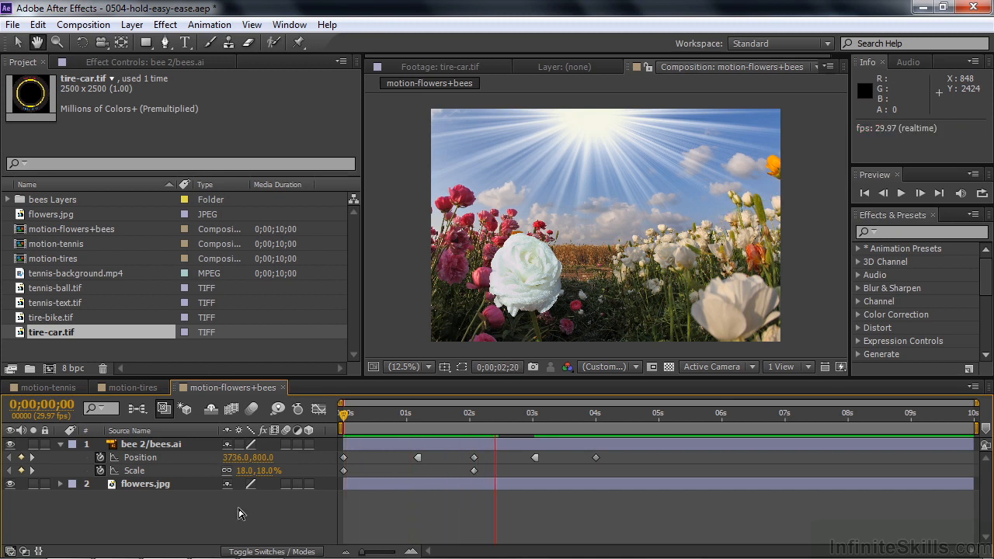
key("space")
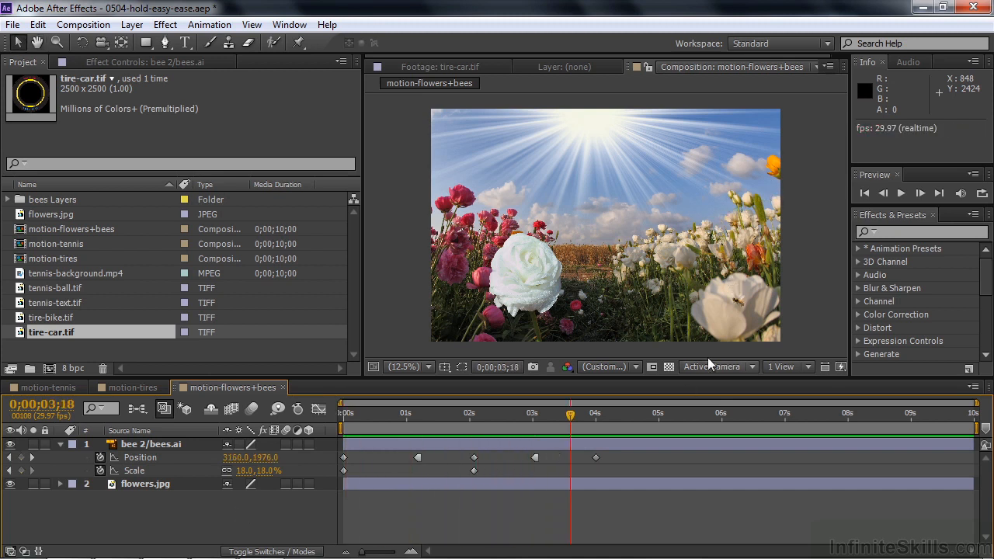
Enlarge the bee's Scale to 52% at the 0;00;03;01 Position keyframe
left_click_drag(567, 420, 535, 426)
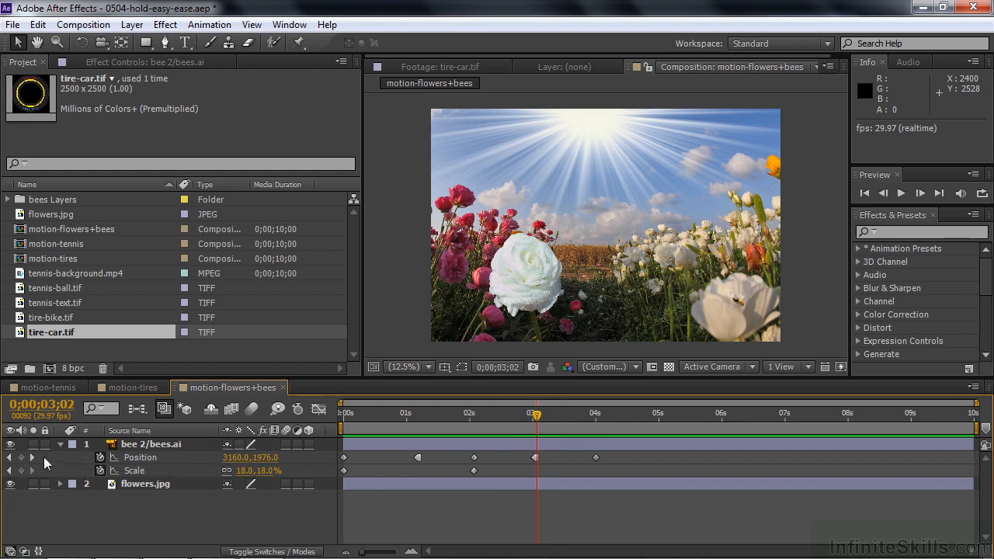
left_click(10, 458)
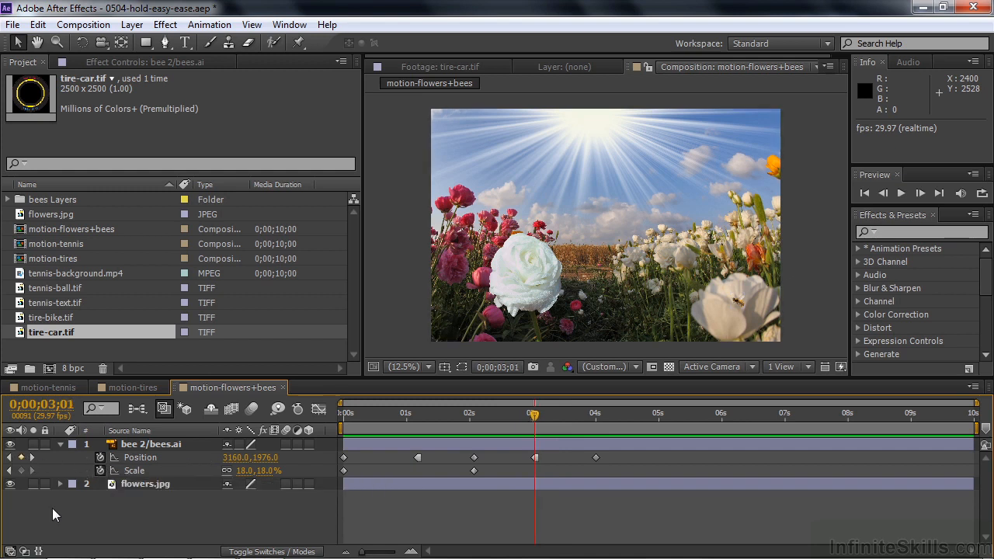
left_click_drag(245, 476, 312, 516)
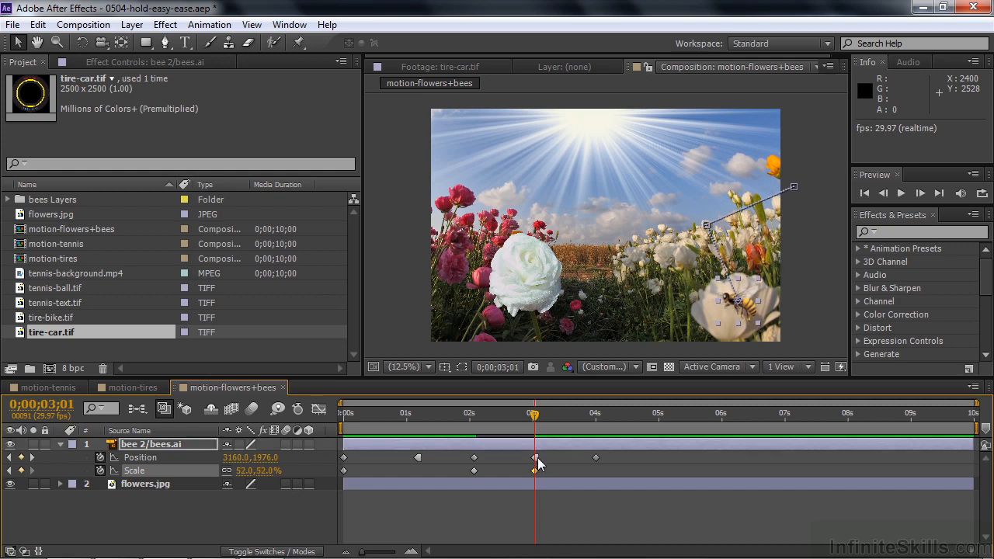
Compare the bee at 0;00;02;02 and 0;00;03;01, and nudge it slightly up to about 3144, 1896 at 0;00;03;01
left_click(10, 457)
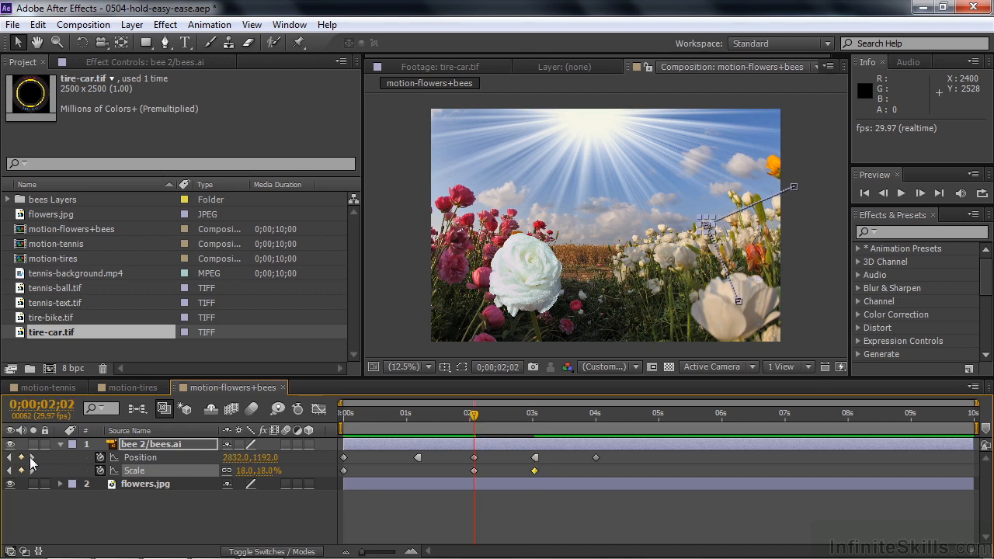
left_click(32, 458)
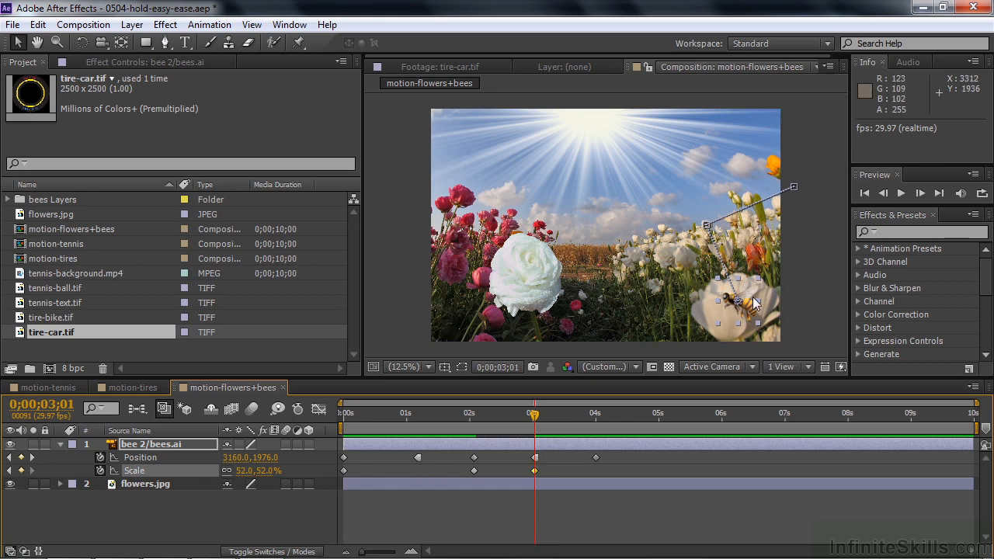
left_click_drag(750, 304, 748, 297)
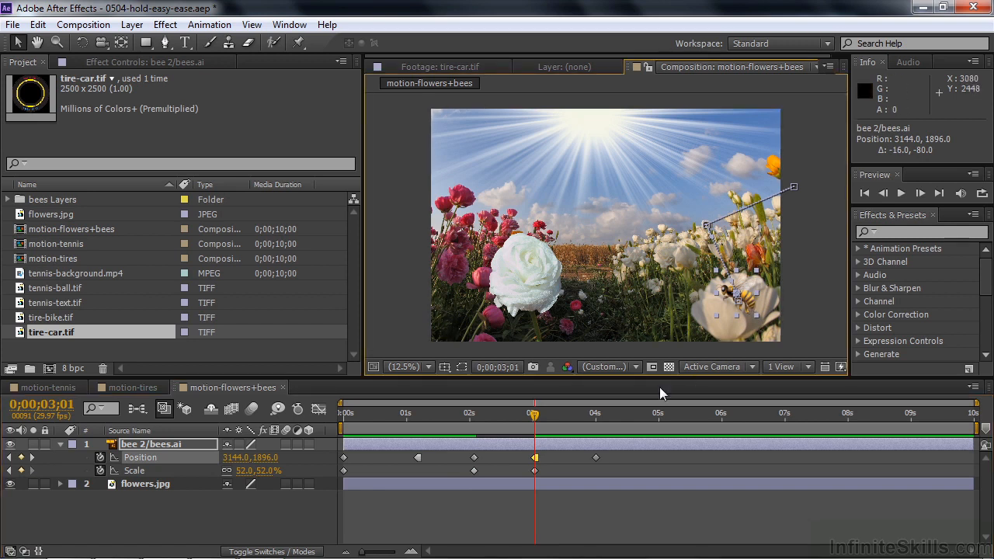
Replace the Position keyframe at 0;00;04;00 with a copy of the 0;00;03;01 keyframe placed at 0;00;04;02
left_click_drag(539, 412, 576, 429)
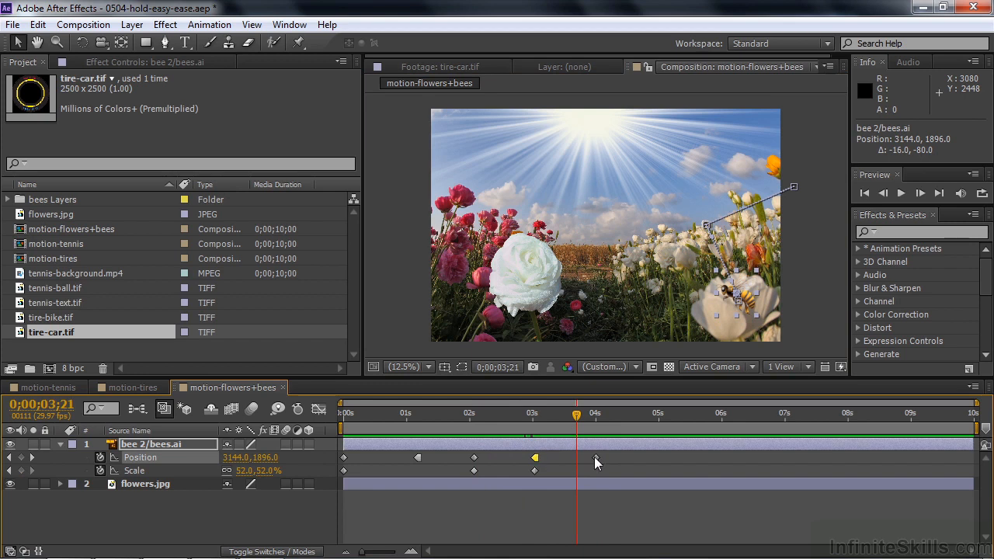
left_click(595, 458)
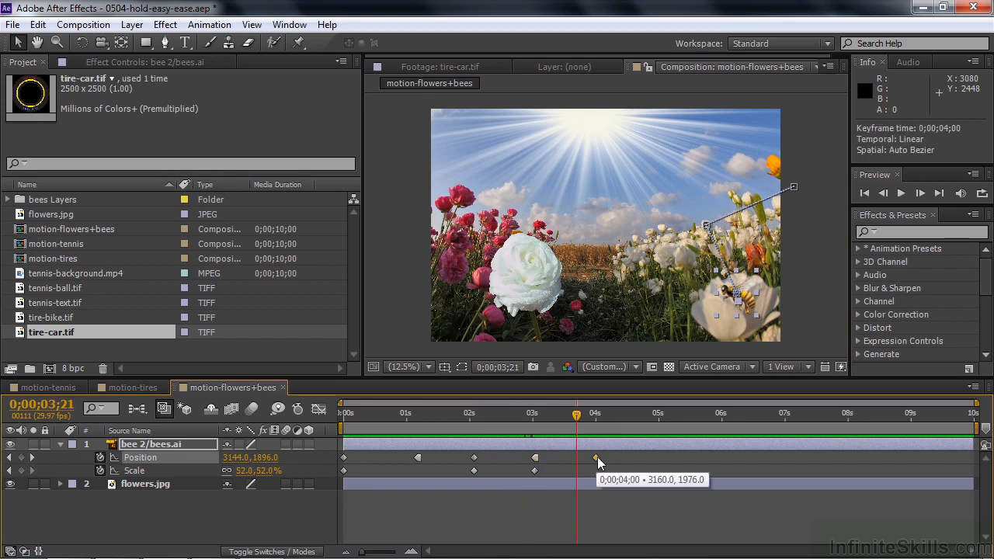
key("Delete")
left_click(535, 457)
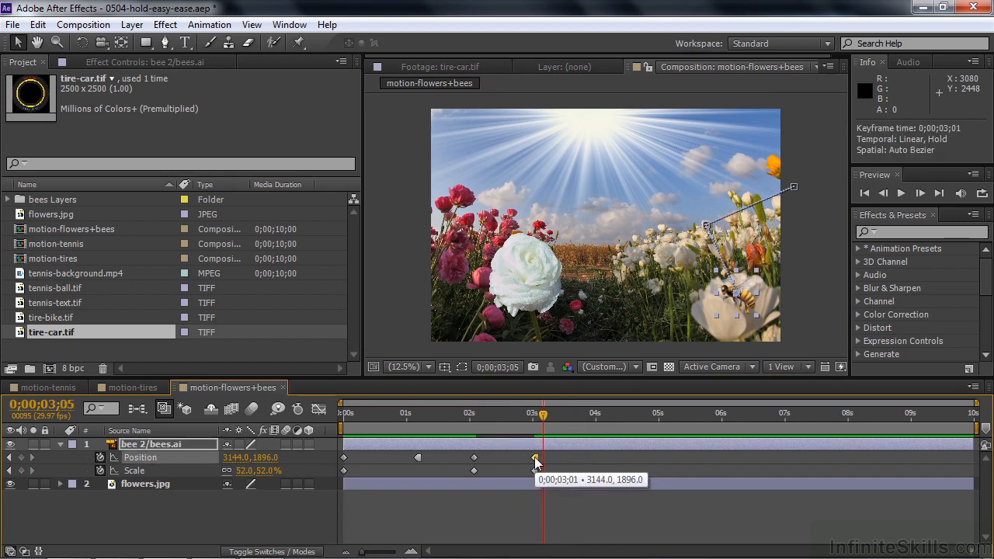
key("ctrl+c")
left_click_drag(545, 417, 598, 425)
key("ctrl+v")
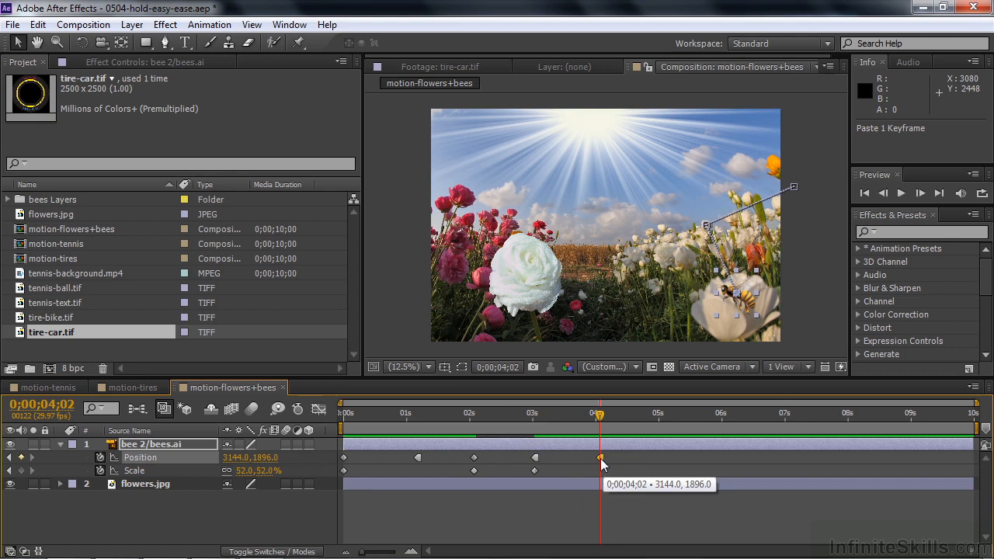
Change the temporal interpolation of the bee's Position keyframe at 0;00;04;02 to Linear
right_click(601, 458)
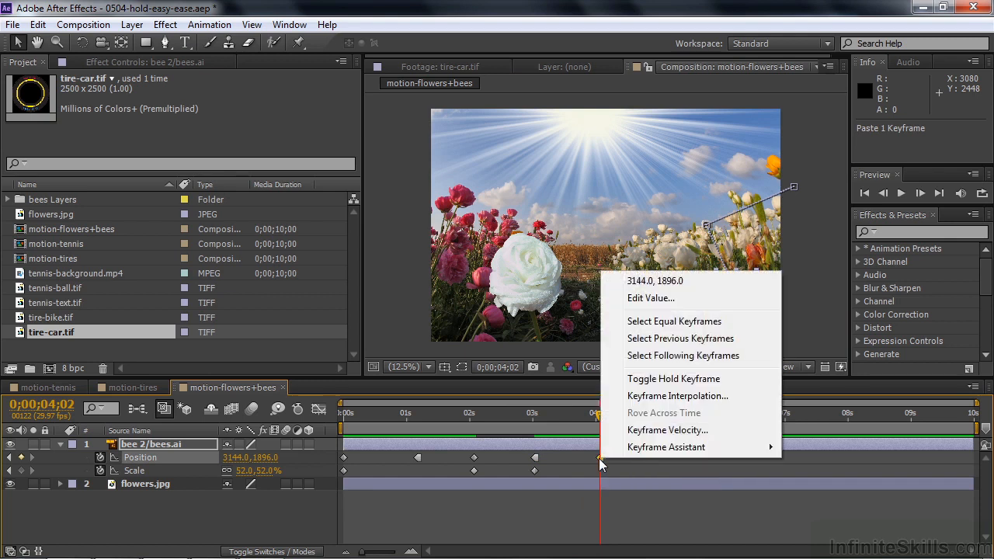
left_click(654, 396)
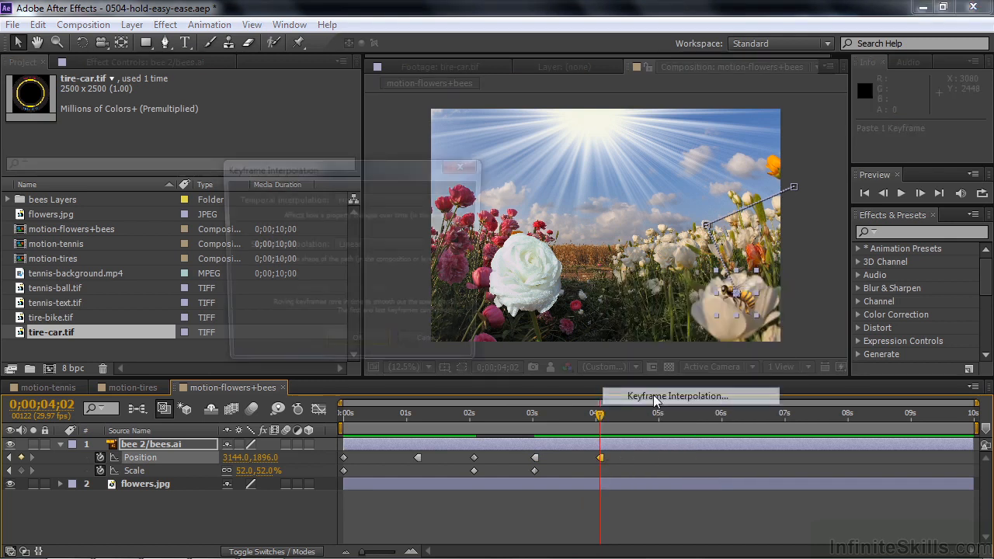
left_click(464, 199)
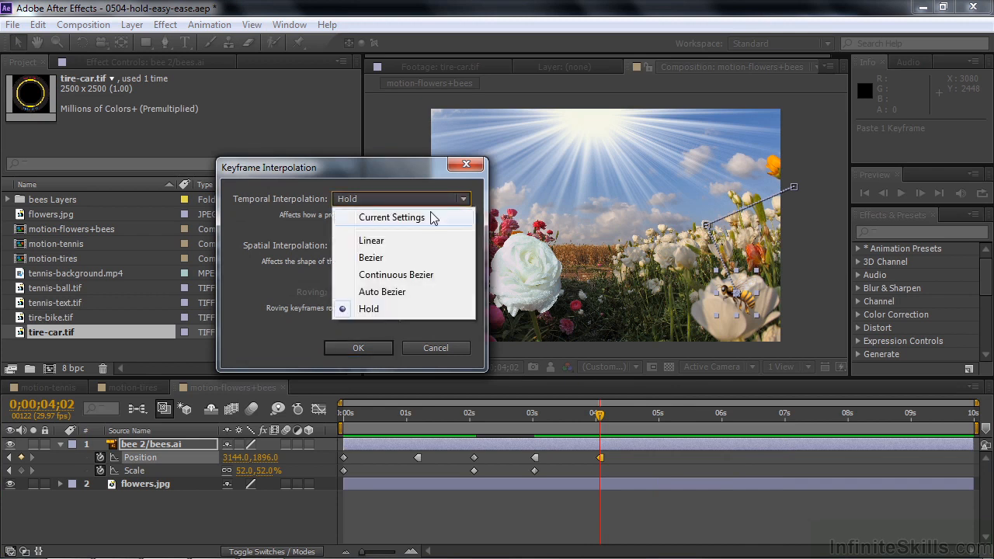
left_click(392, 242)
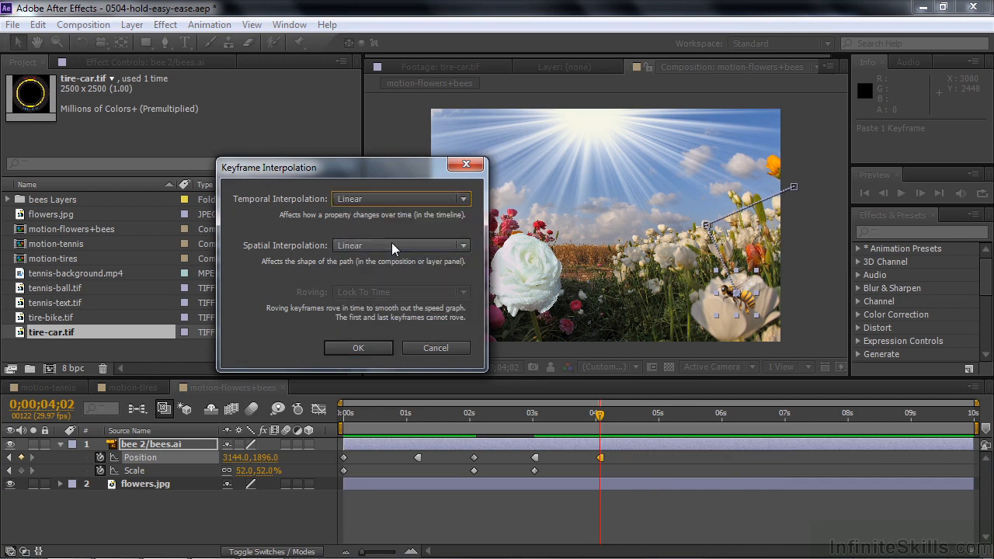
left_click(358, 349)
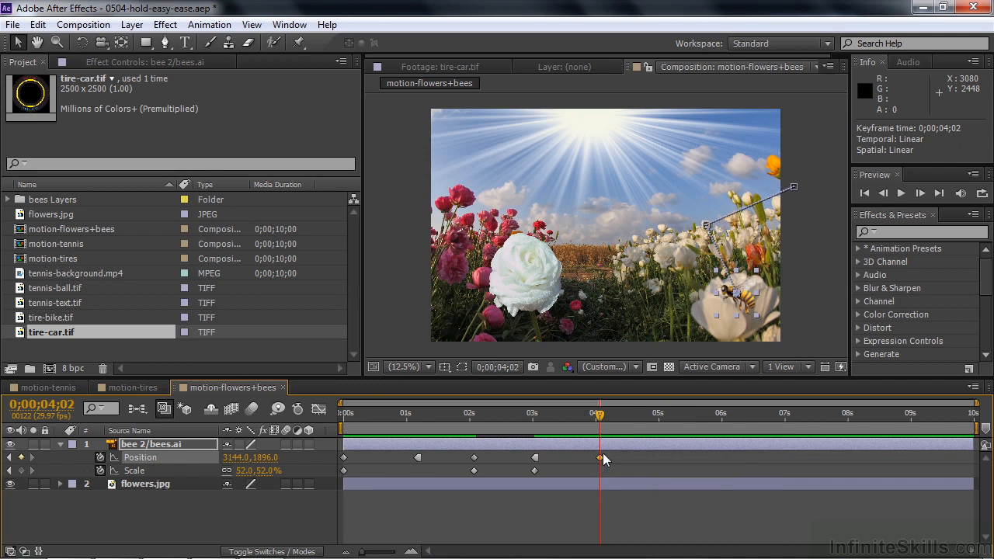
At 0;00;05;00, move the bee onto the large white rose at about 992, 1464, and check the flight back to 0;00;03;18
left_click_drag(602, 414, 656, 419)
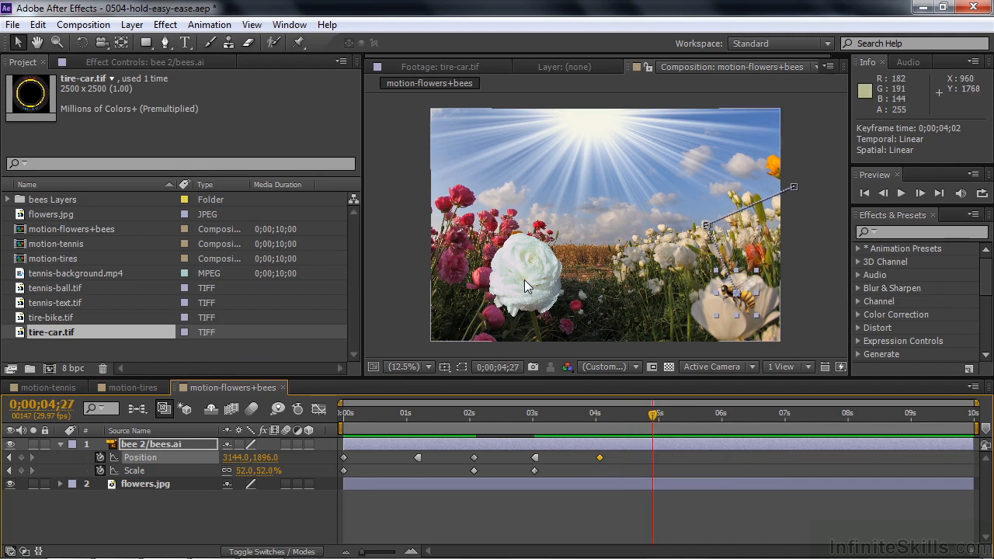
left_click_drag(653, 418, 658, 418)
left_click_drag(750, 300, 541, 259)
left_click_drag(656, 428, 571, 443)
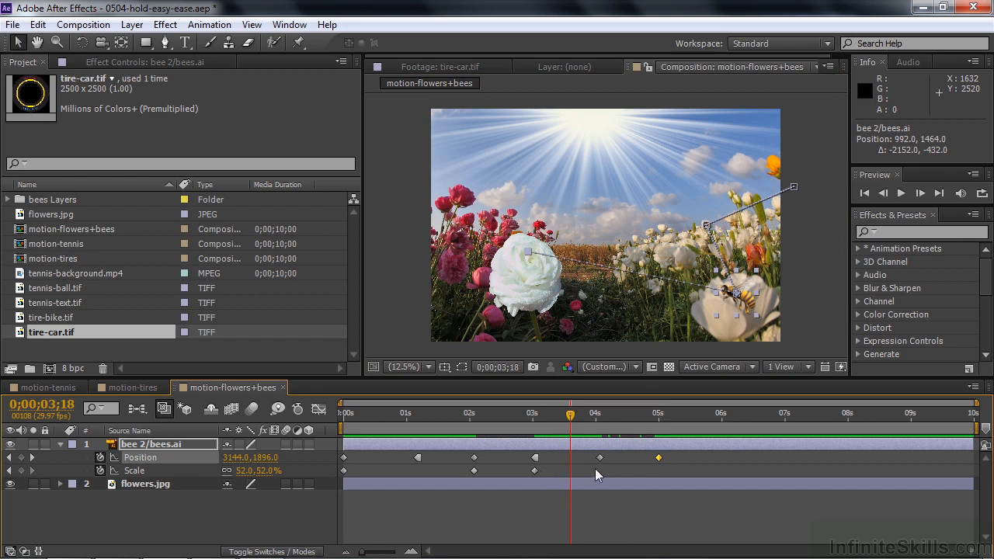
Copy the bee's 52% Scale keyframe from 0;00;03;01 to 0;00;04;02, and enlarge its Scale to 70% at 0;00;05;00
left_click(535, 471)
key("ctrl+c")
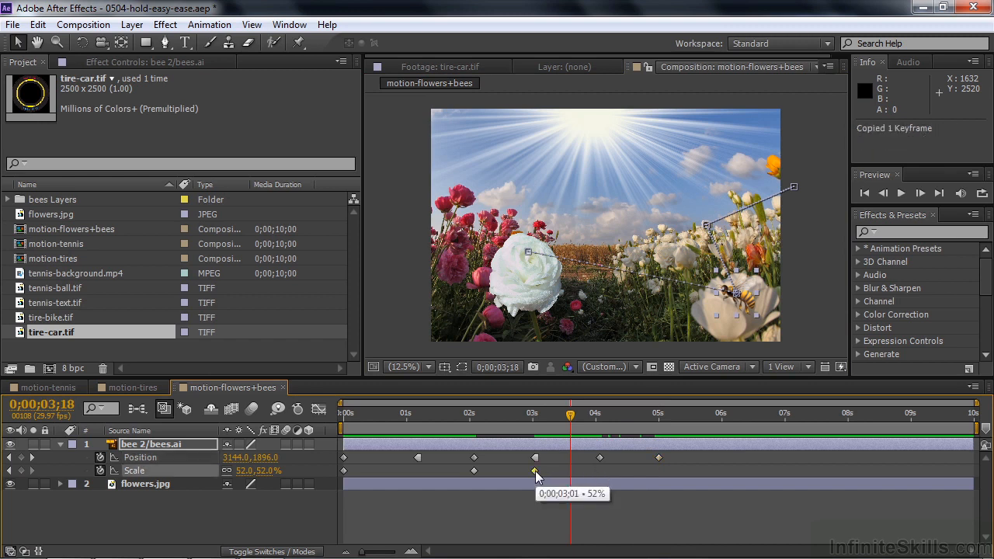
left_click_drag(575, 413, 604, 428)
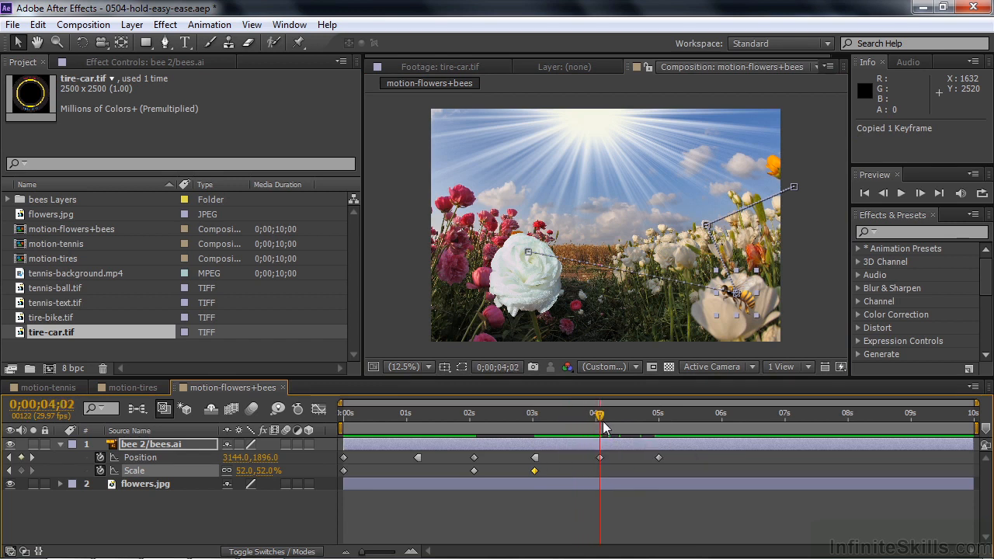
key("ctrl+v")
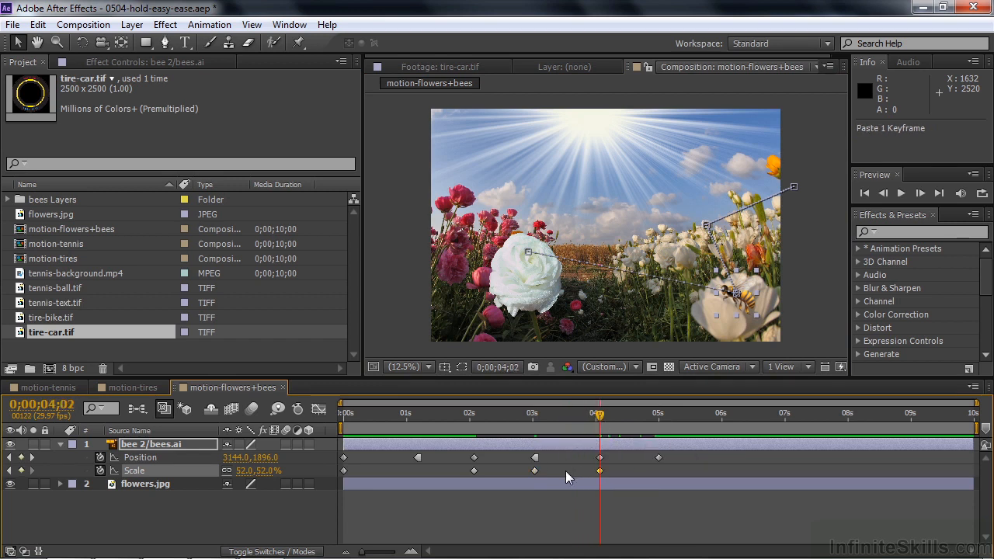
left_click_drag(604, 426, 662, 427)
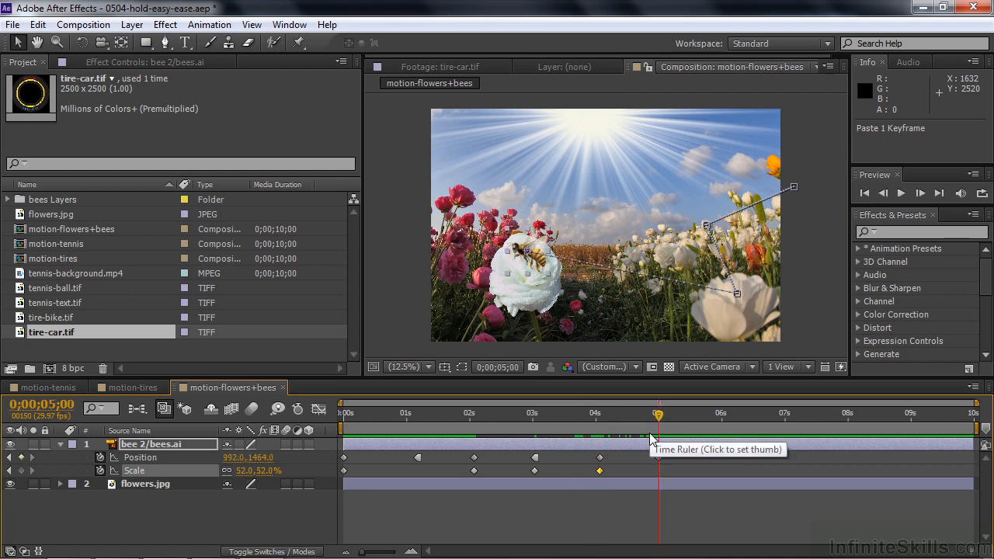
left_click_drag(258, 470, 276, 471)
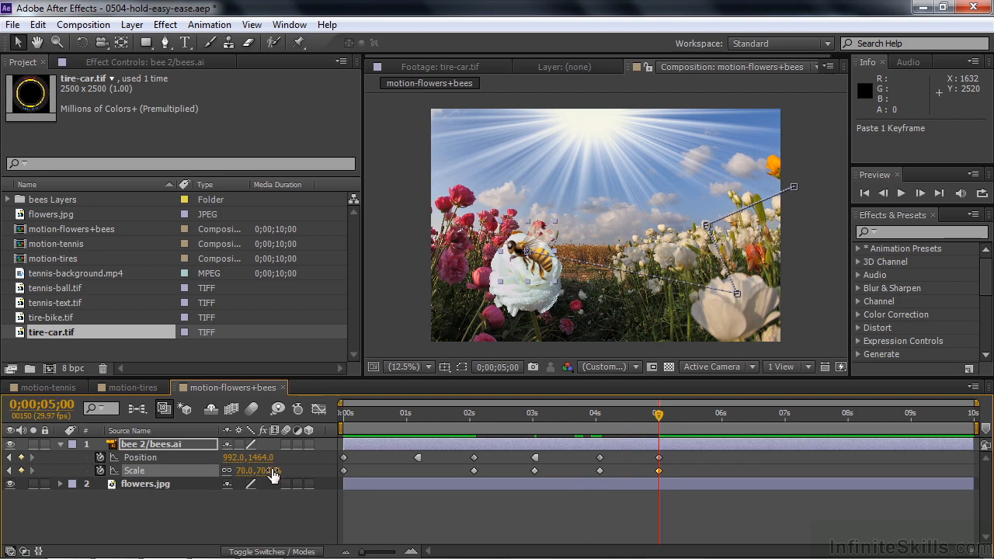
Copy the Position keyframe at 0;00;05;00 to 0;00;06;00, and make the 0;00;05;00 keyframe a hold keyframe
left_click(659, 457)
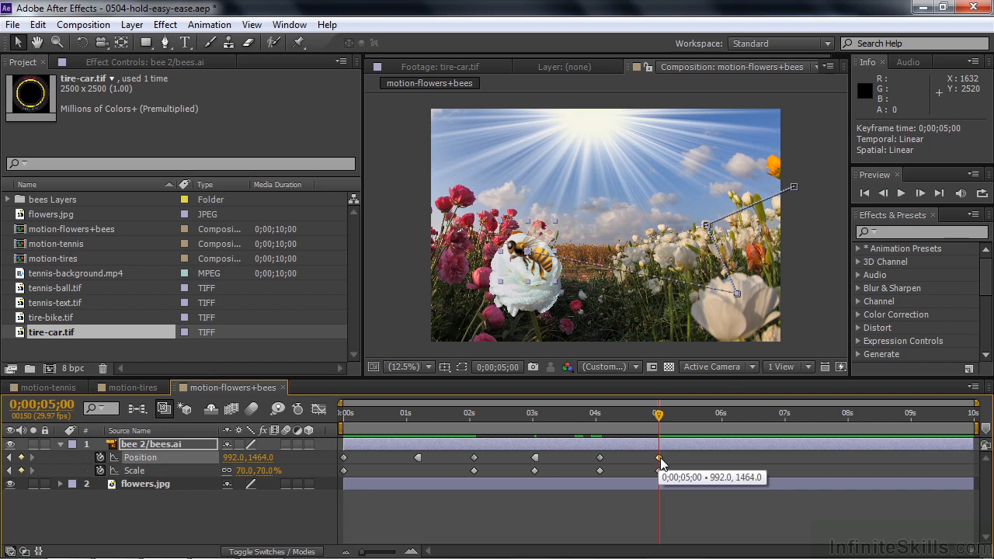
key("ctrl+c")
left_click_drag(658, 414, 719, 437)
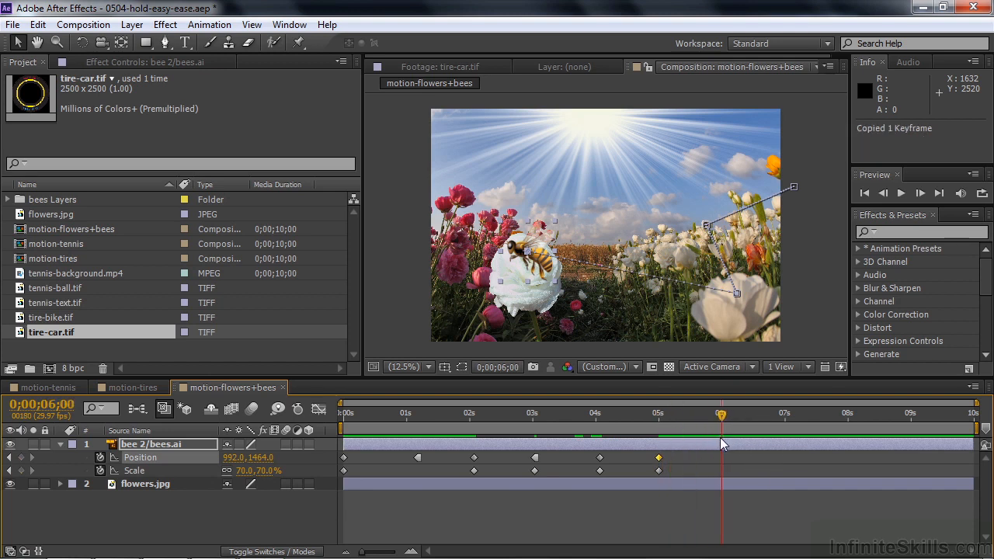
key("ctrl+v")
right_click(660, 457)
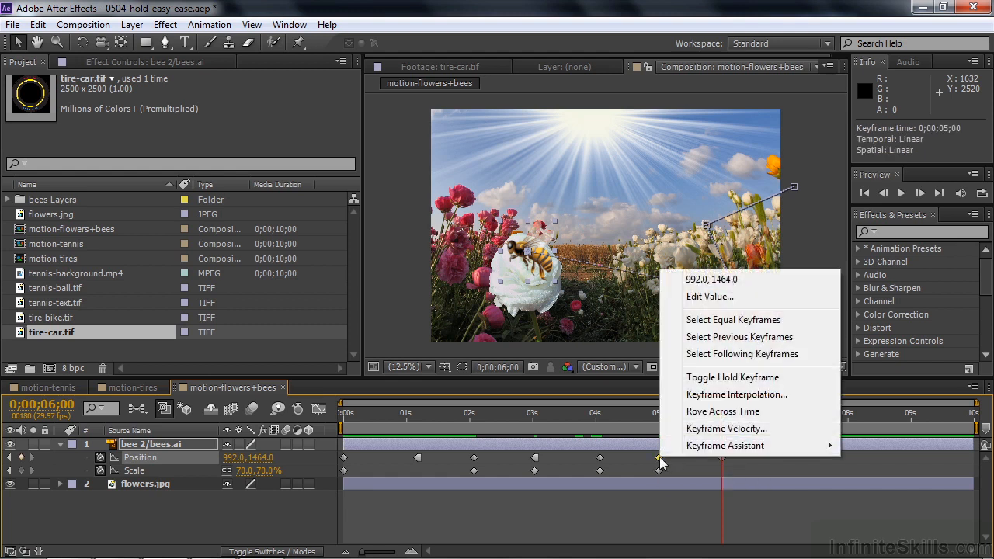
left_click(726, 378)
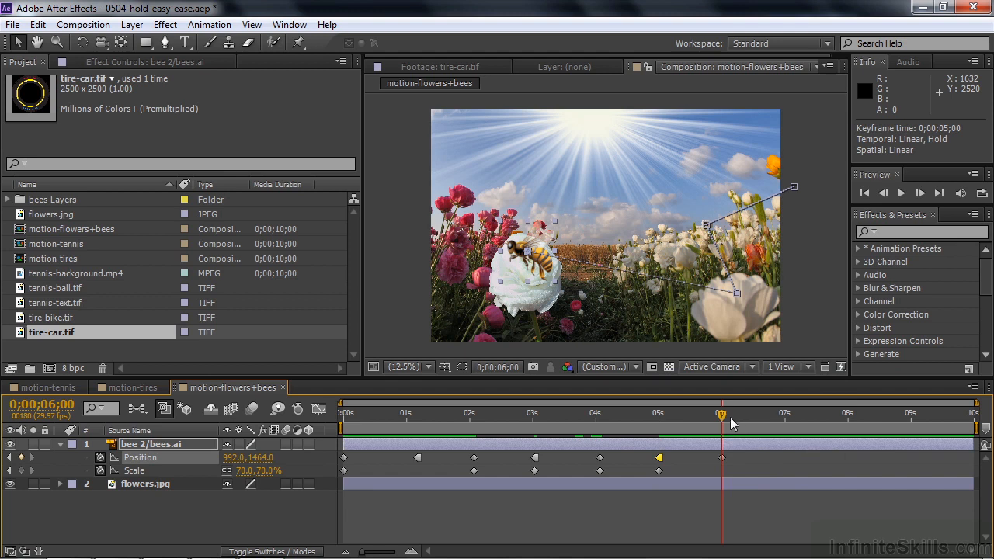
At 0;00;07;29, move the bee from the white rose up into the sky near the image's left edge, at about 192, 400
left_click_drag(721, 417, 845, 415)
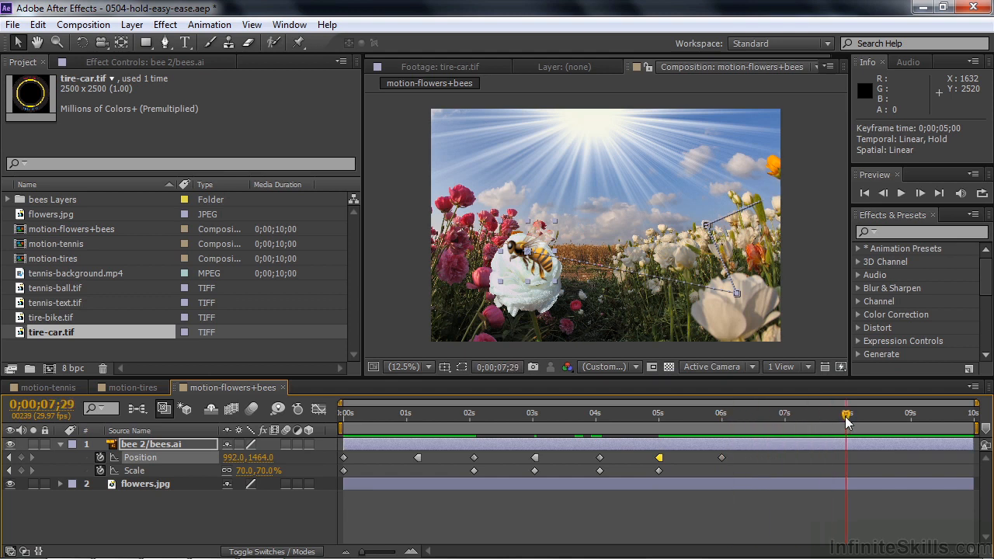
left_click_drag(543, 250, 475, 149)
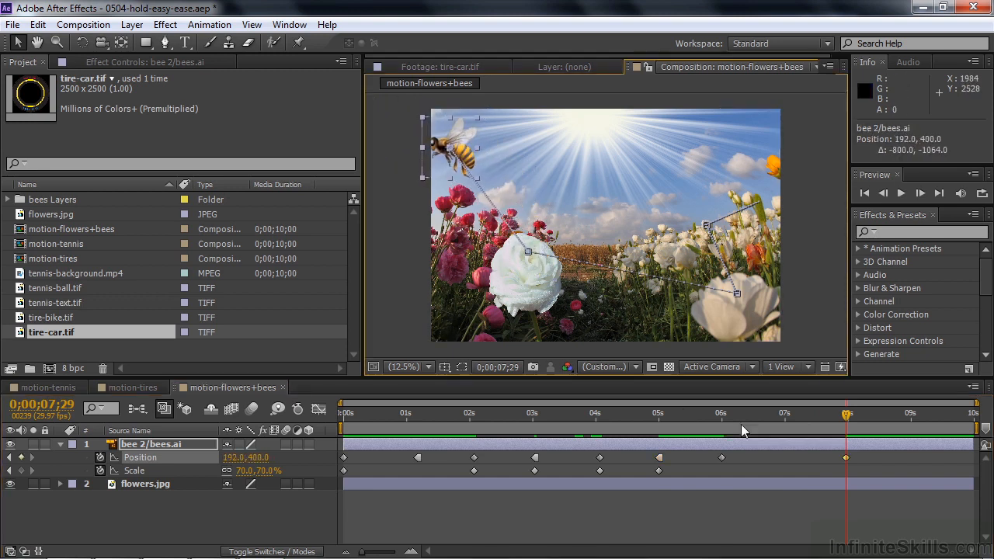
Copy the 70% Scale keyframe from 0;00;05;00 to 0;00;06;00, and shrink the bee's Scale to 23% at 0;00;07;29
left_click_drag(845, 424, 723, 447)
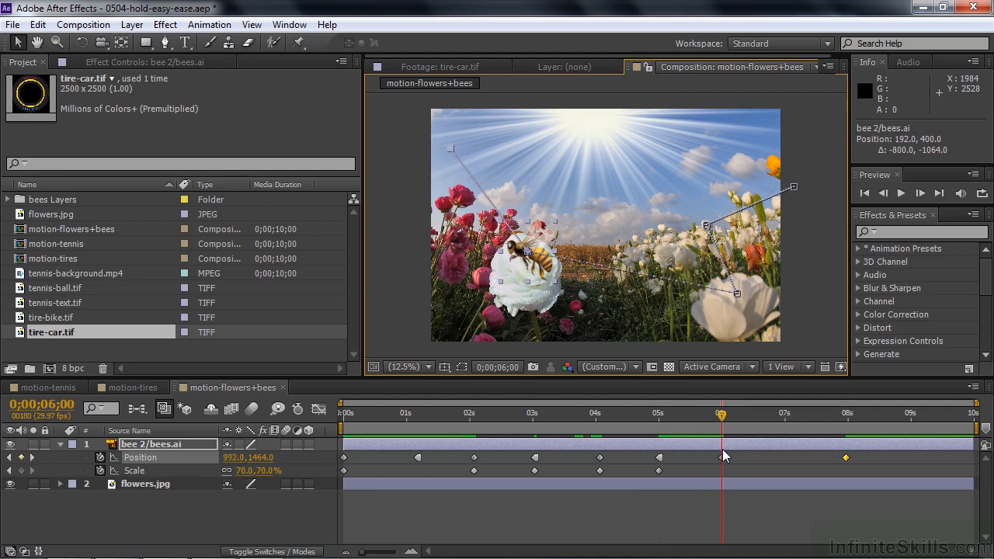
left_click(658, 470)
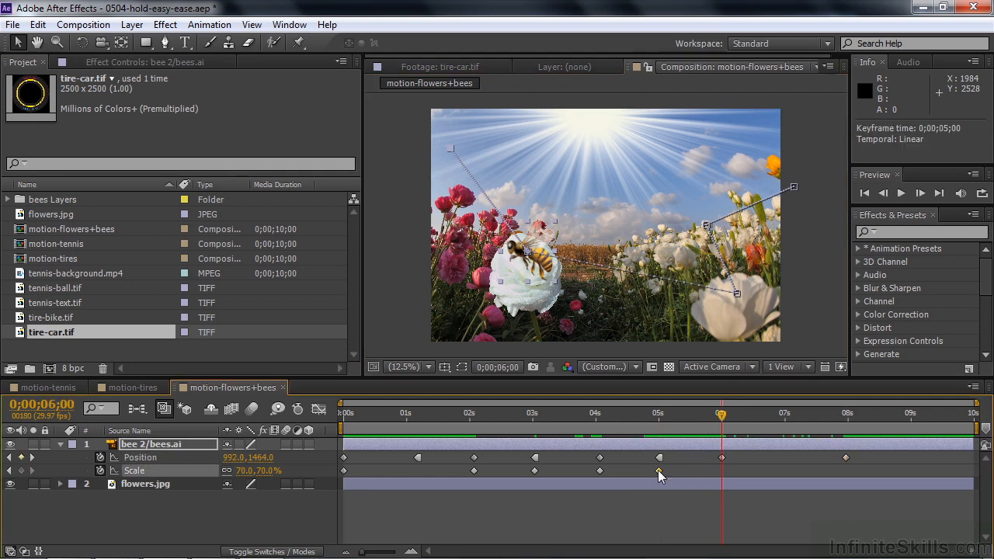
key("ctrl+c")
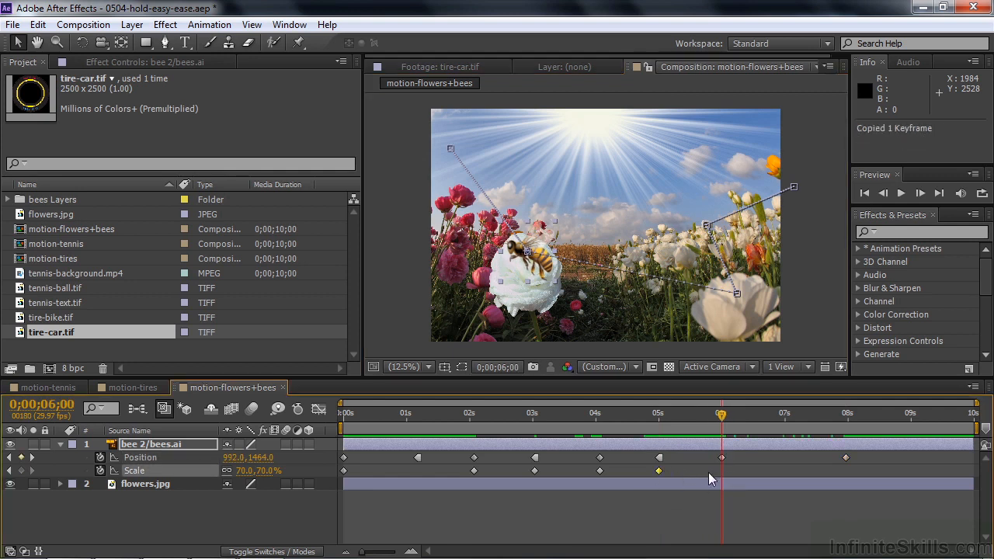
key("ctrl+v")
left_click_drag(721, 417, 848, 437)
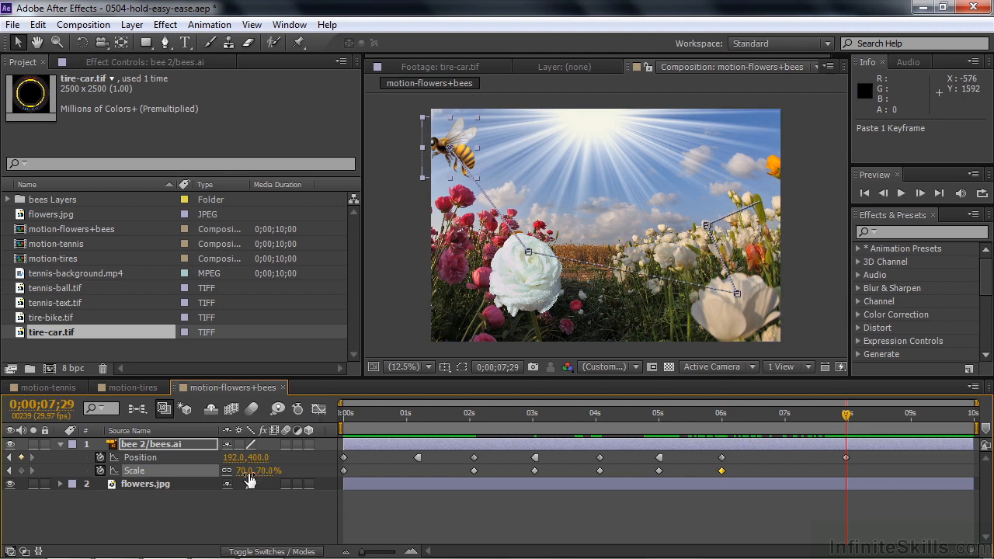
left_click_drag(261, 471, 218, 471)
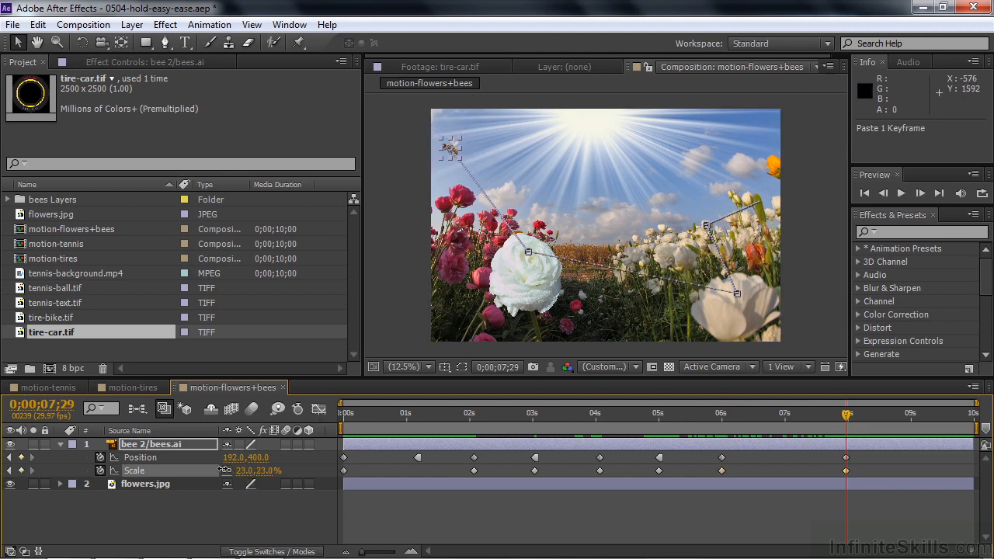
At the 0;00;07;29 keyframe, move the bee out of the frame past its left edge, to about -144, 304
left_click(847, 459)
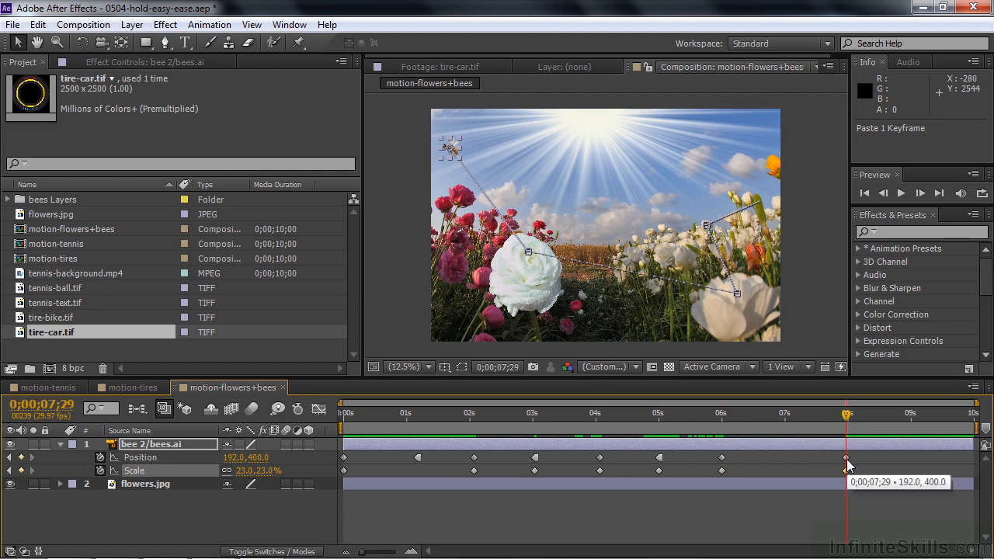
left_click(9, 458)
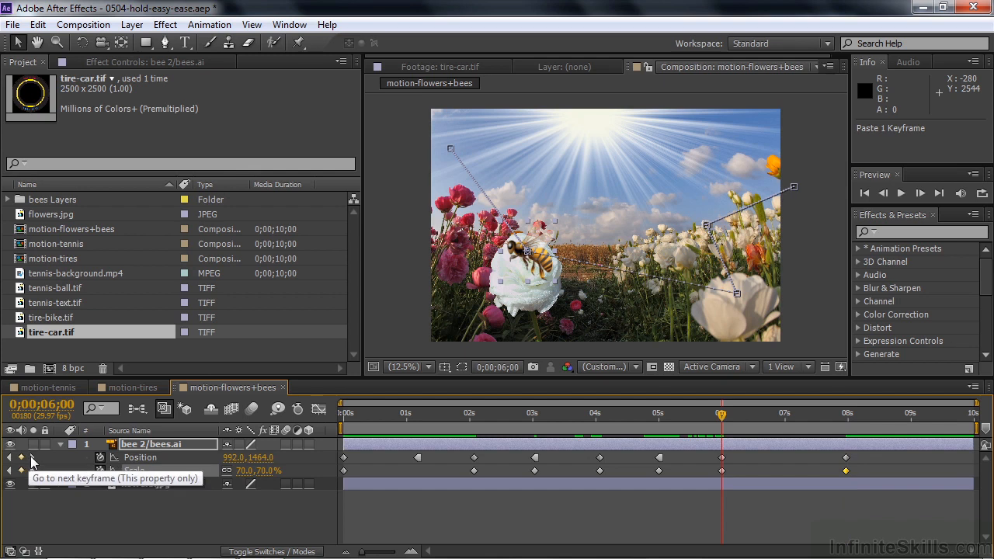
left_click(31, 457)
left_click_drag(451, 152, 417, 144)
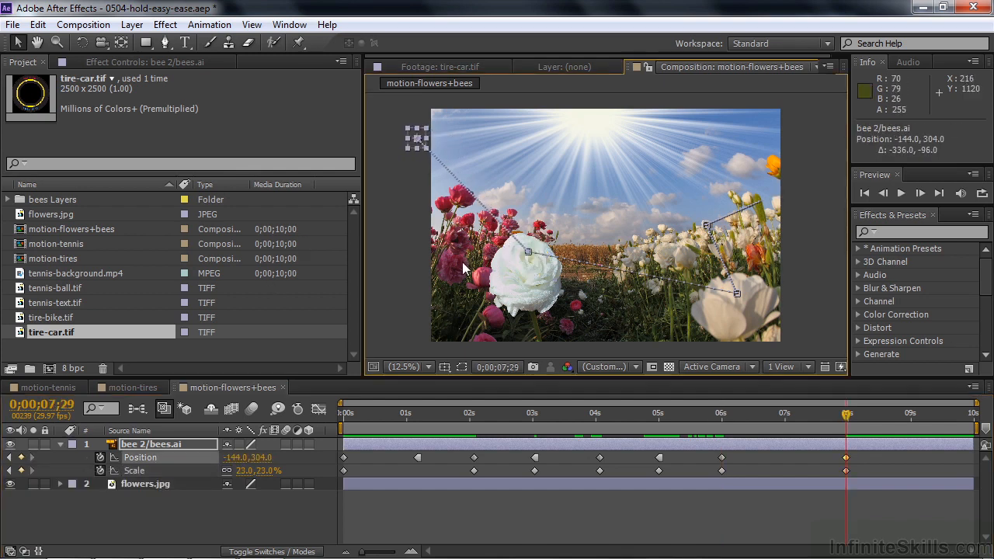
Preview the bee's complete flight from the start of the composition
left_click(343, 413)
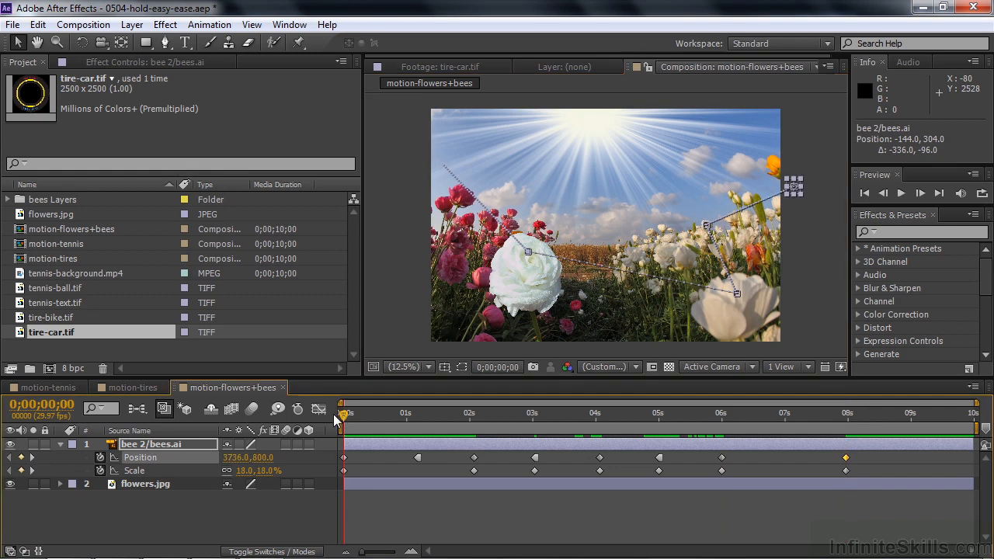
key("space")
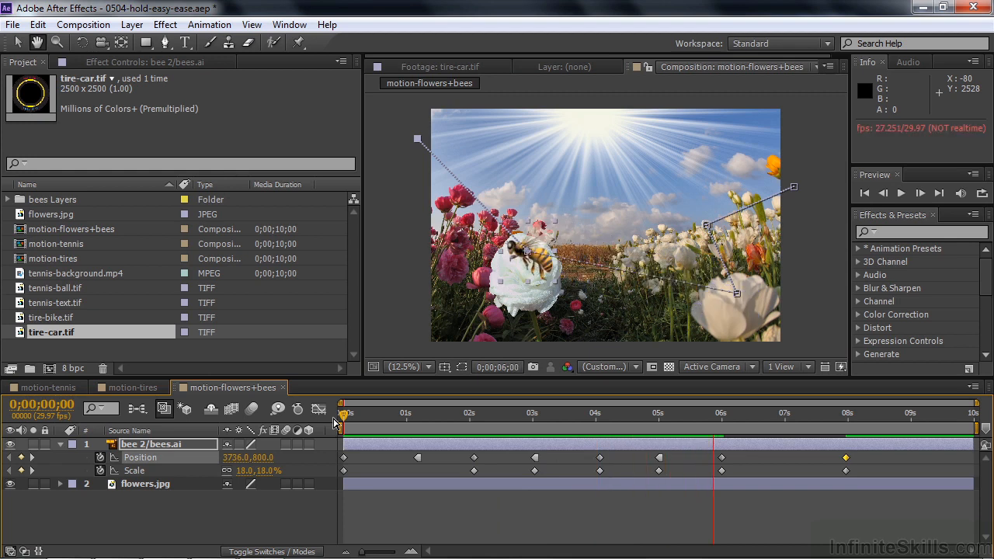
key("space")
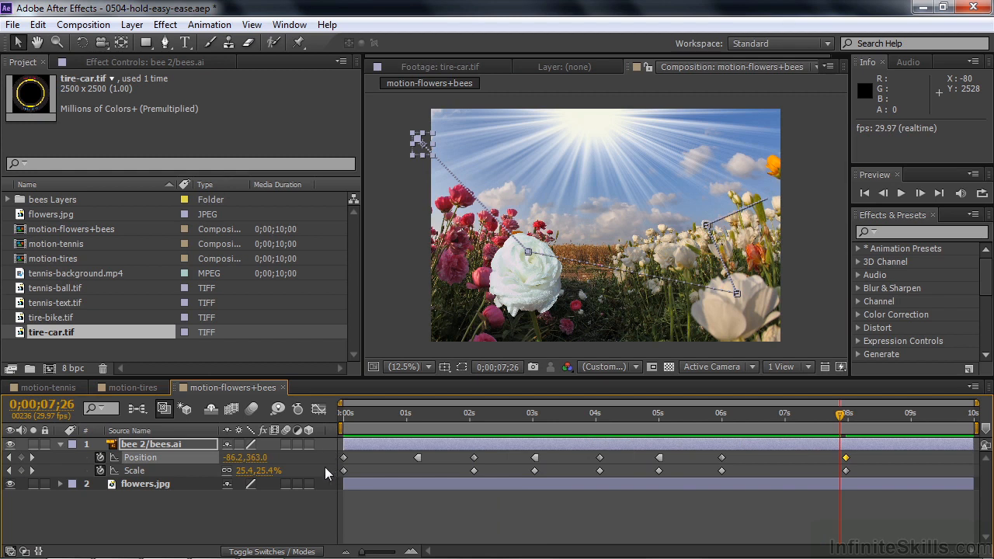
Apply Easy Ease Out to the bee's first Position keyframe at 0;00;00;00
left_click(343, 458)
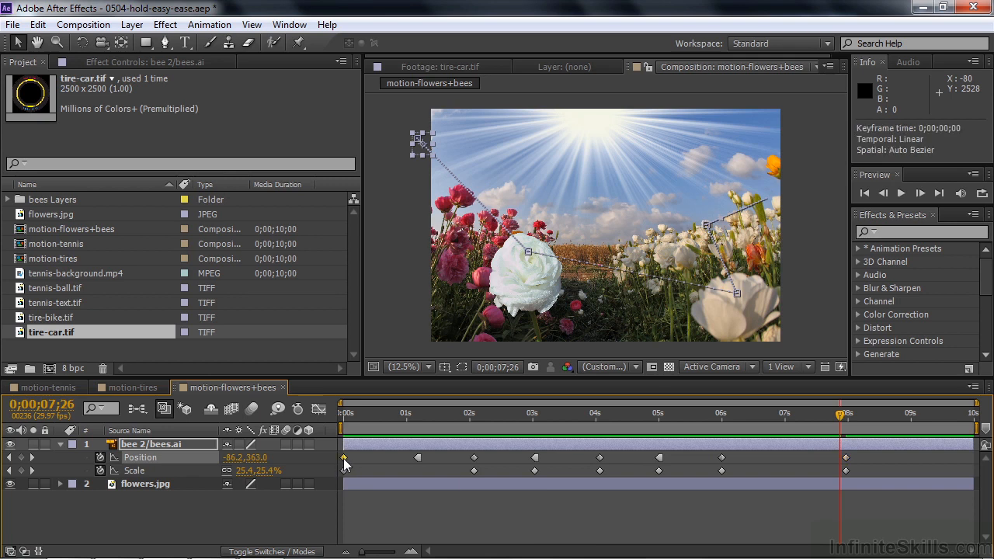
right_click(343, 458)
mouse_move(413, 449)
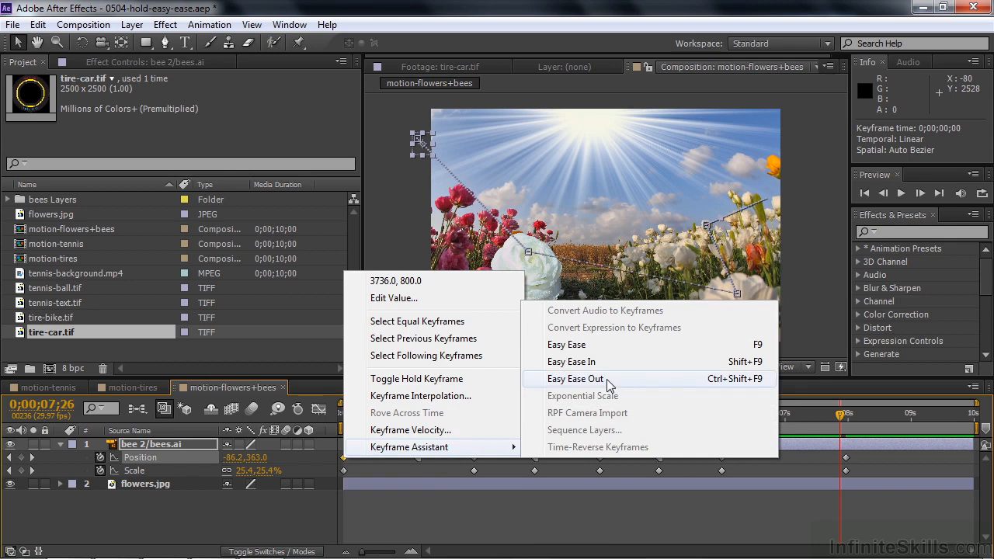
left_click(577, 379)
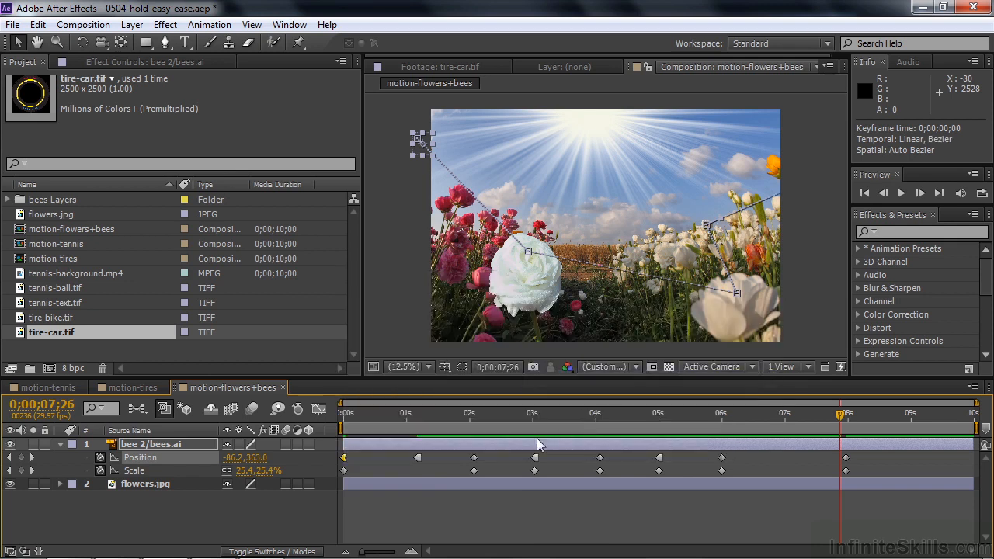
Apply Easy Ease In to the bee's second Position keyframe, the hold keyframe at the first flower
right_click(419, 457)
mouse_move(469, 451)
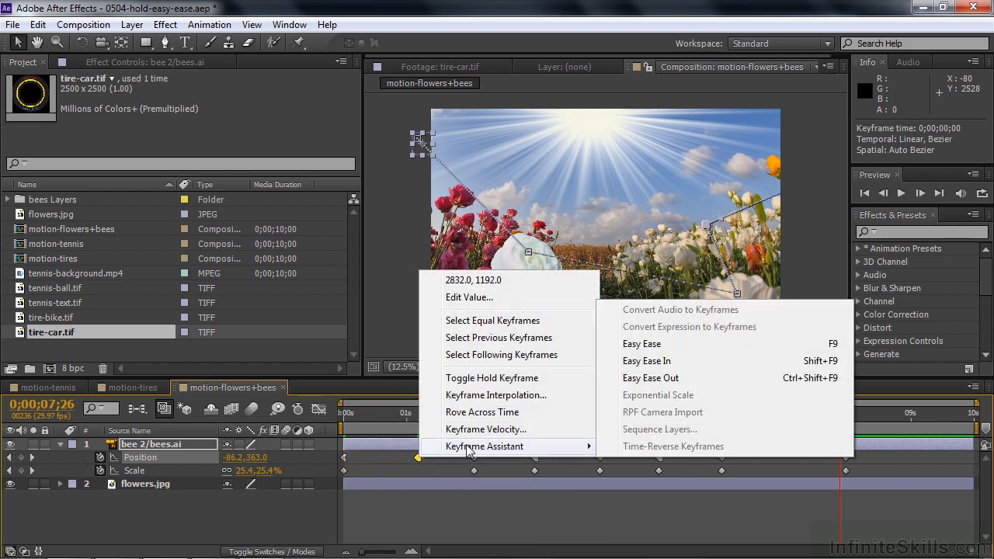
left_click(656, 362)
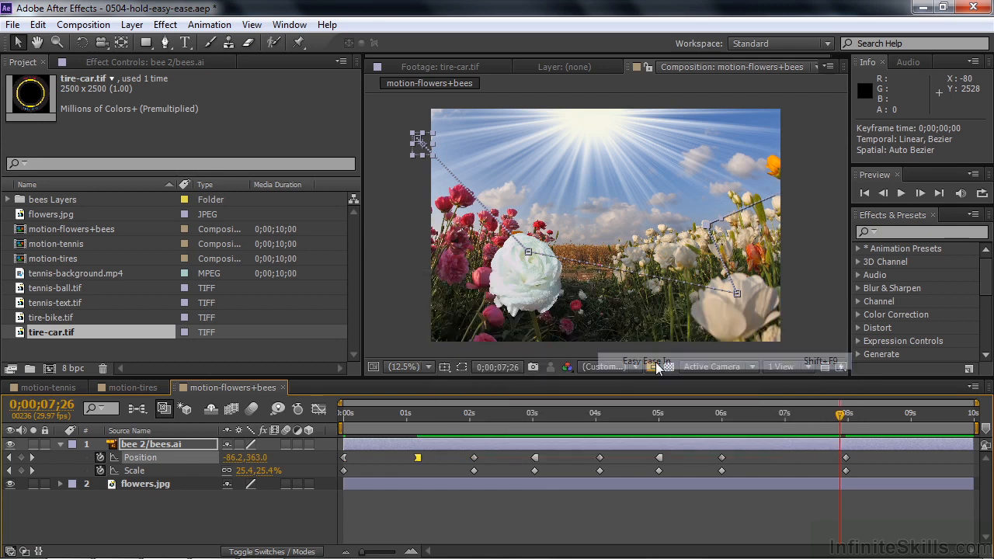
Apply Easy Ease Out to the bee's third Position keyframe at 0;00;02;02, where it leaves the first flower
right_click(475, 456)
mouse_move(576, 448)
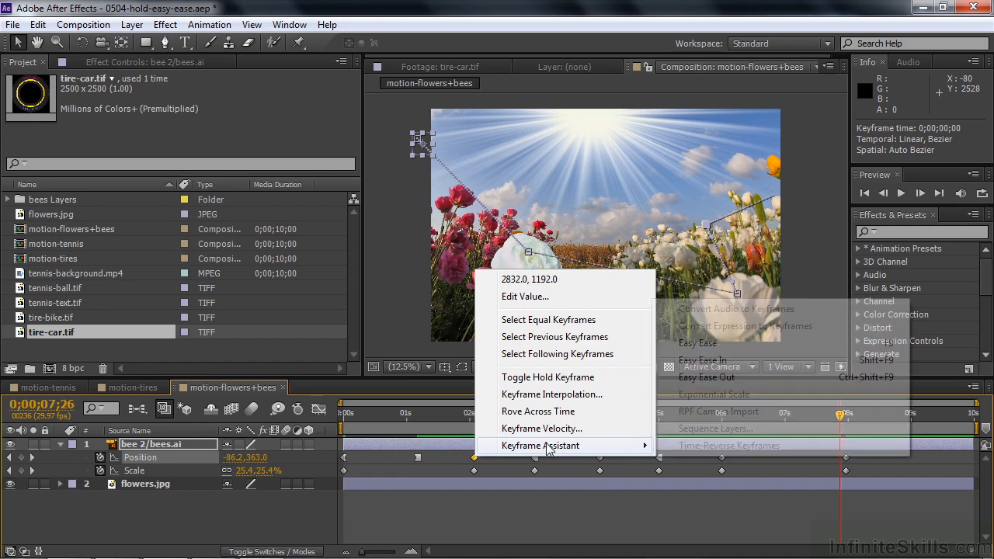
left_click(706, 377)
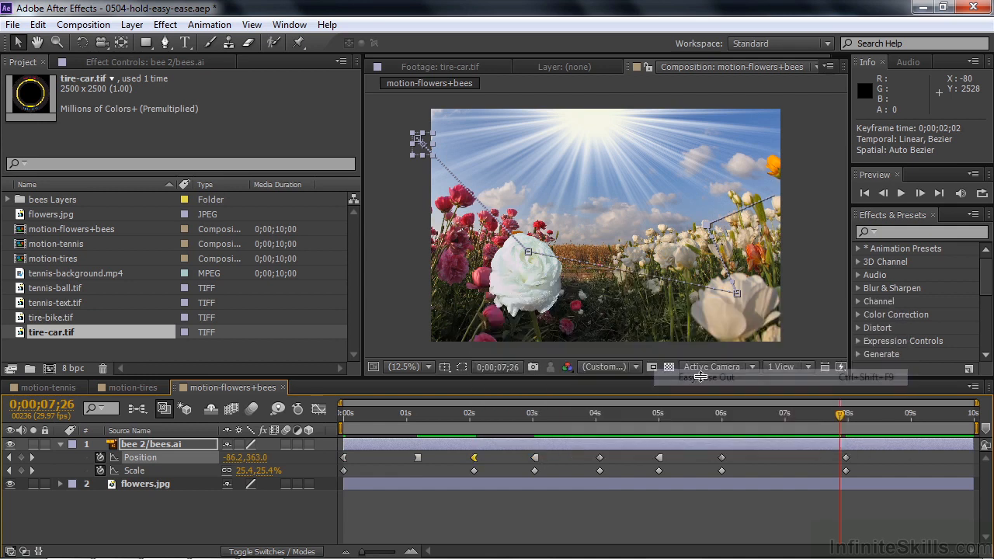
Preview the bee's flight from the start of the composition to check the eased takeoff and landing
left_click(345, 416)
left_click(272, 517)
key("space")
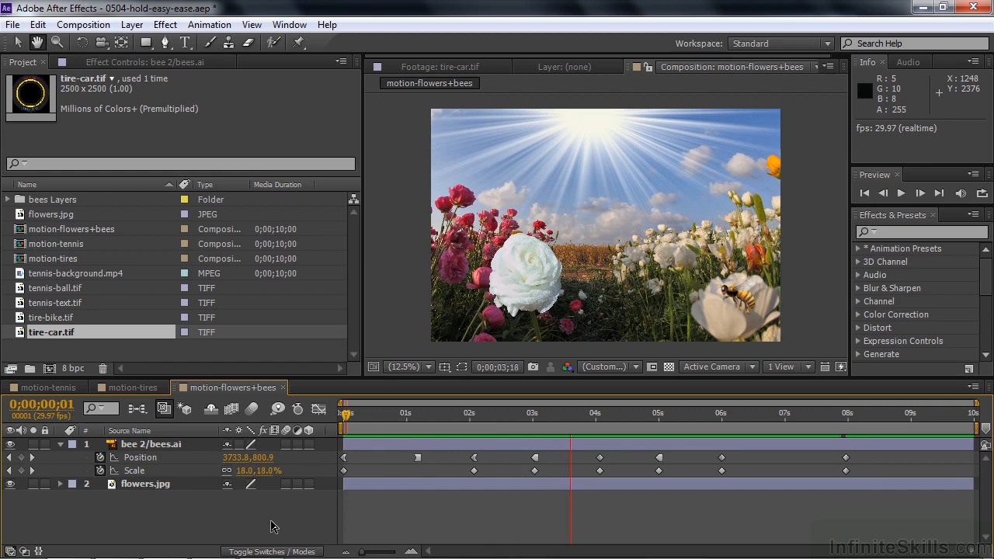
key("space")
key("space")
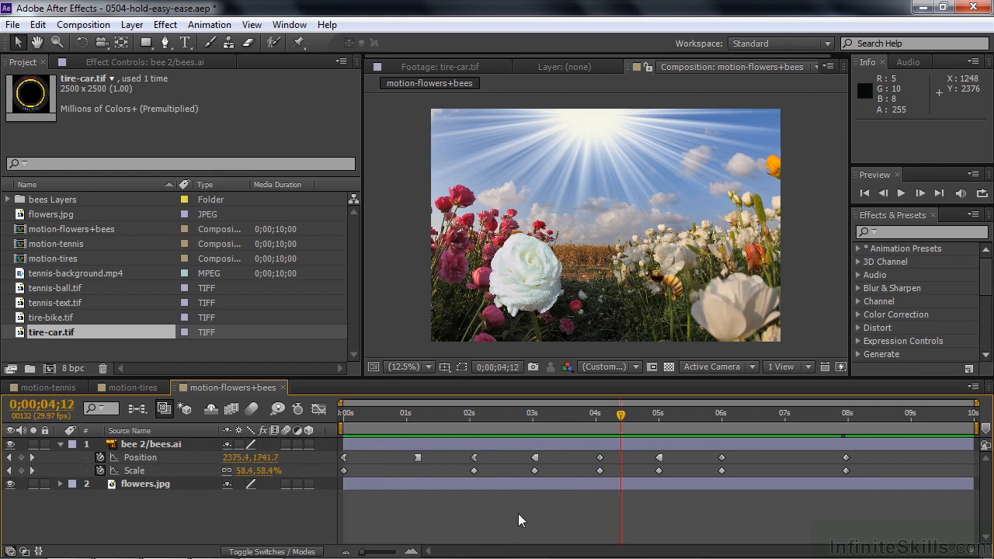
Apply Easy Ease Out to both of the bee's Position keyframes at 0;00;04;02 and 0;00;06;00
left_click_drag(620, 415, 730, 427)
left_click(600, 458)
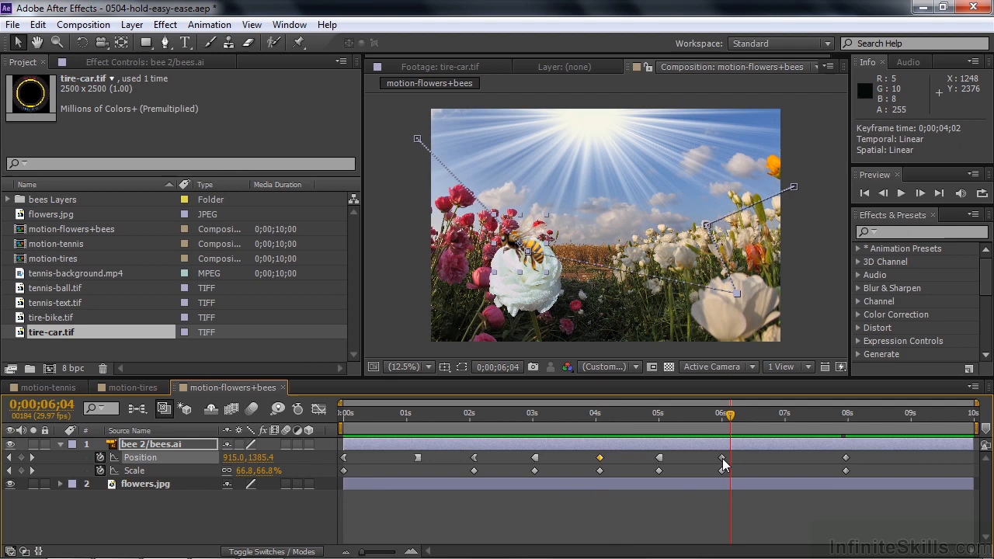
left_click(722, 458, "shift")
right_click(722, 458)
mouse_move(757, 455)
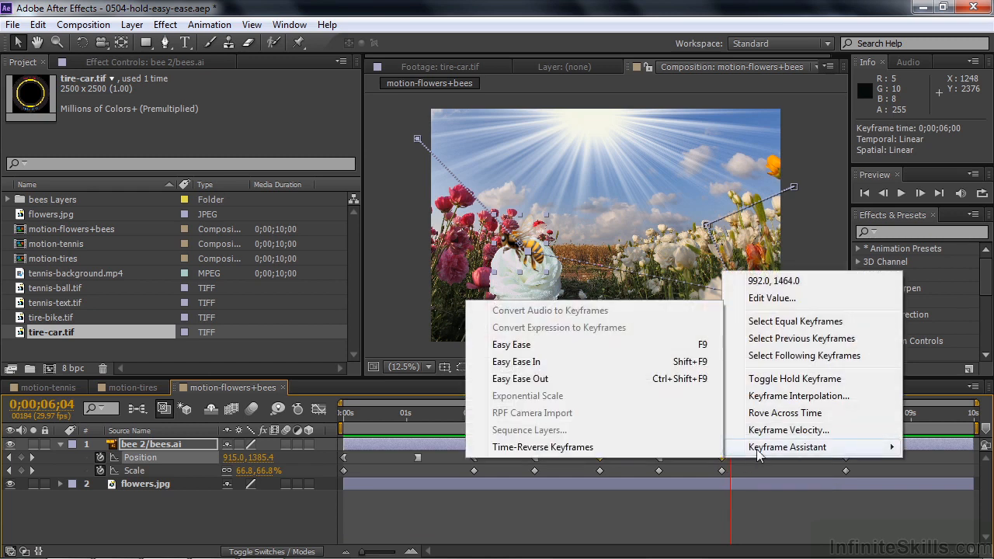
left_click(550, 378)
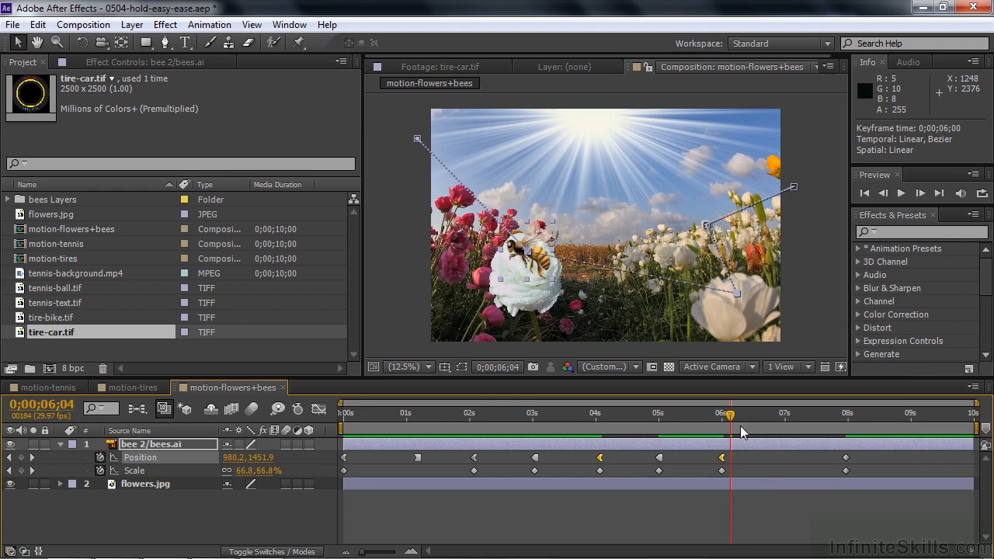
Apply Easy Ease to the bee's last Position keyframe at 0;00;07;29
left_click_drag(731, 417, 779, 416)
right_click(846, 457)
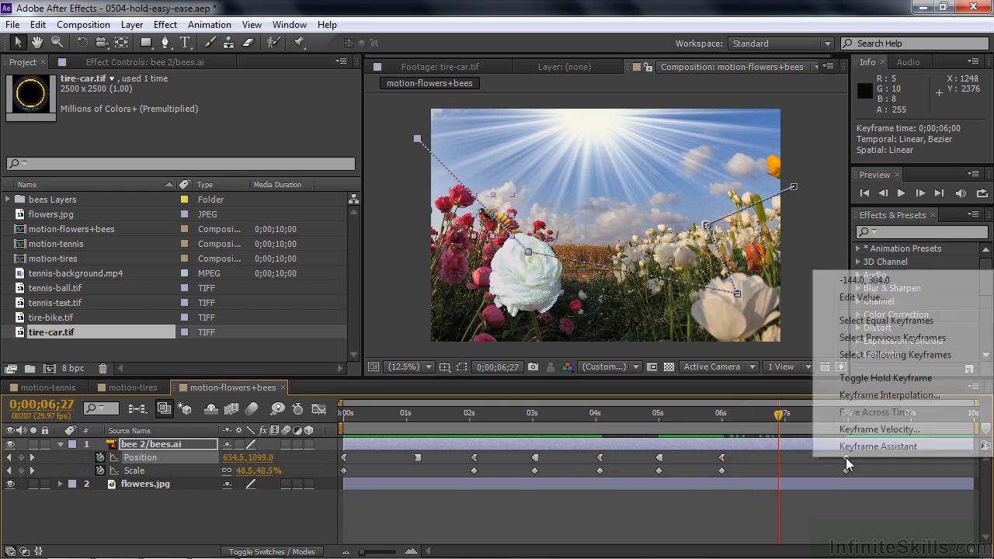
mouse_move(854, 446)
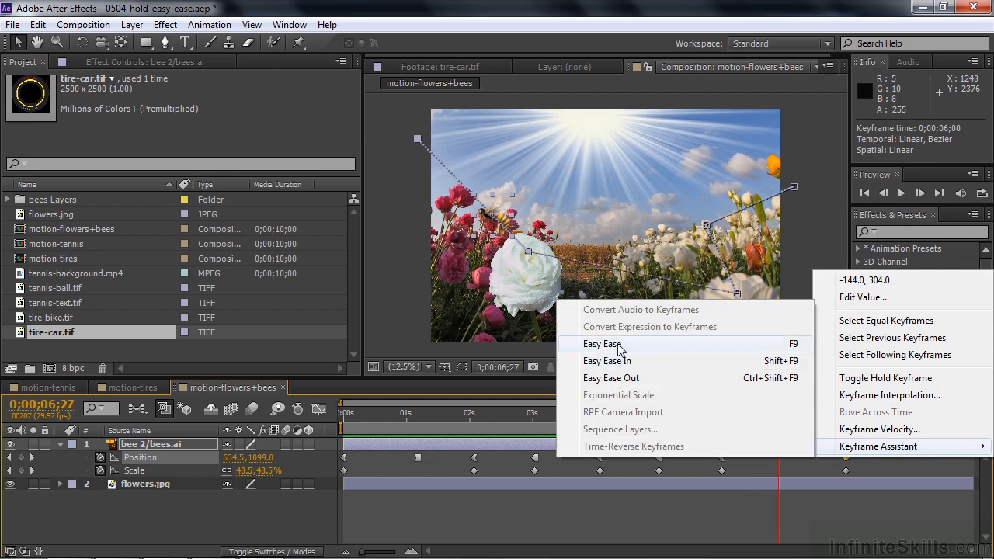
left_click(668, 344)
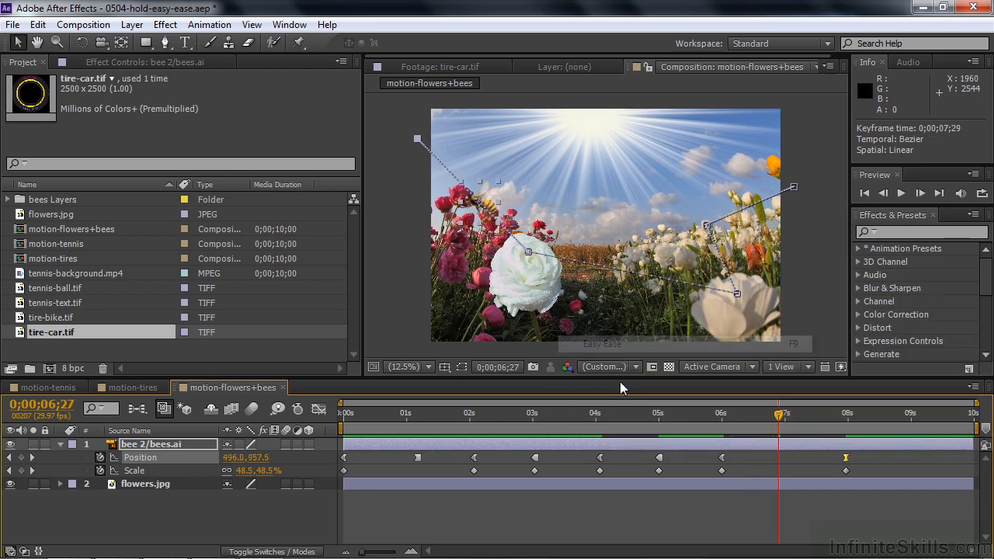
Preview the bee's flight again from the start of the composition through its last departure
left_click(344, 413)
key("space")
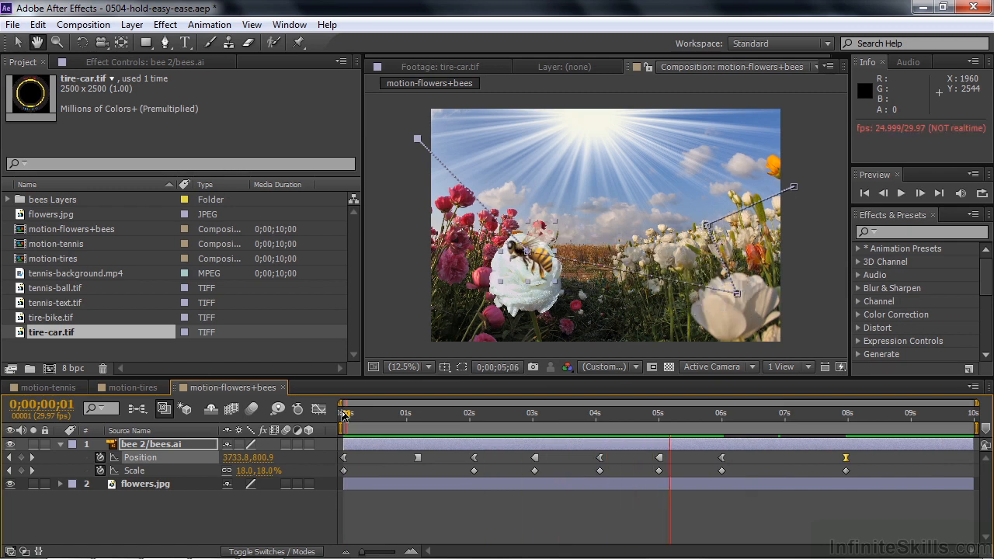
key("space")
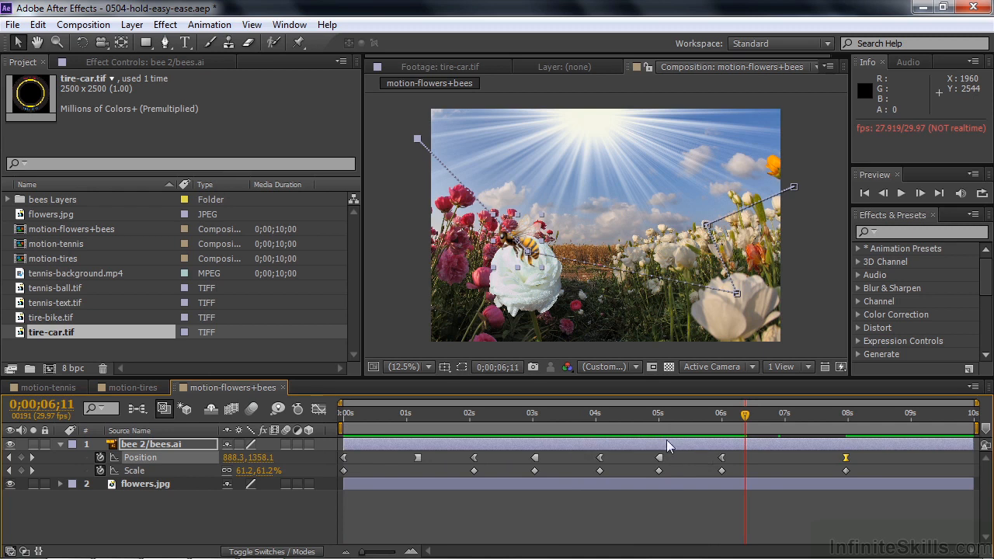
Apply Easy Ease In to the bee's Position hold keyframes at the large white rose and at the white flower, 0;00;03;01
left_click_drag(745, 417, 650, 429)
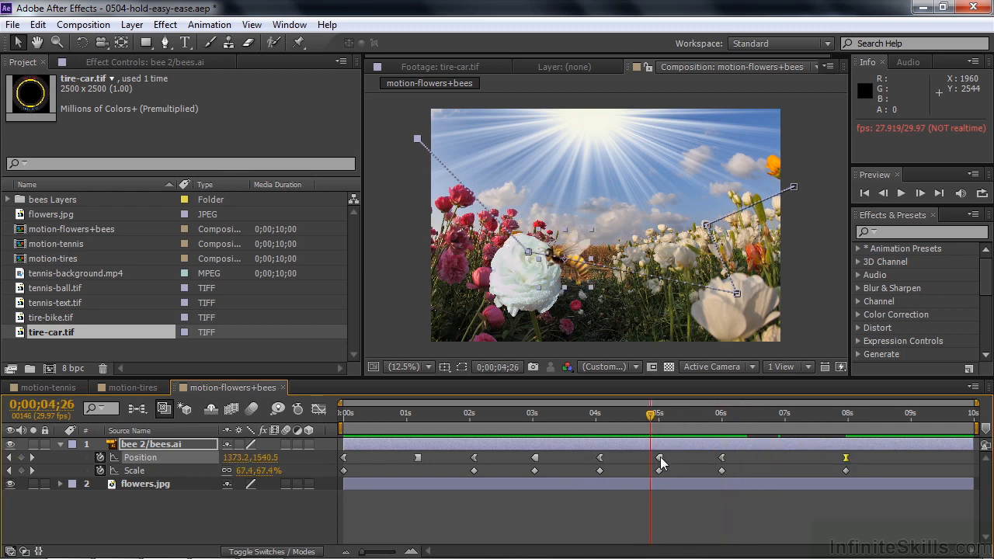
right_click(660, 458)
mouse_move(714, 446)
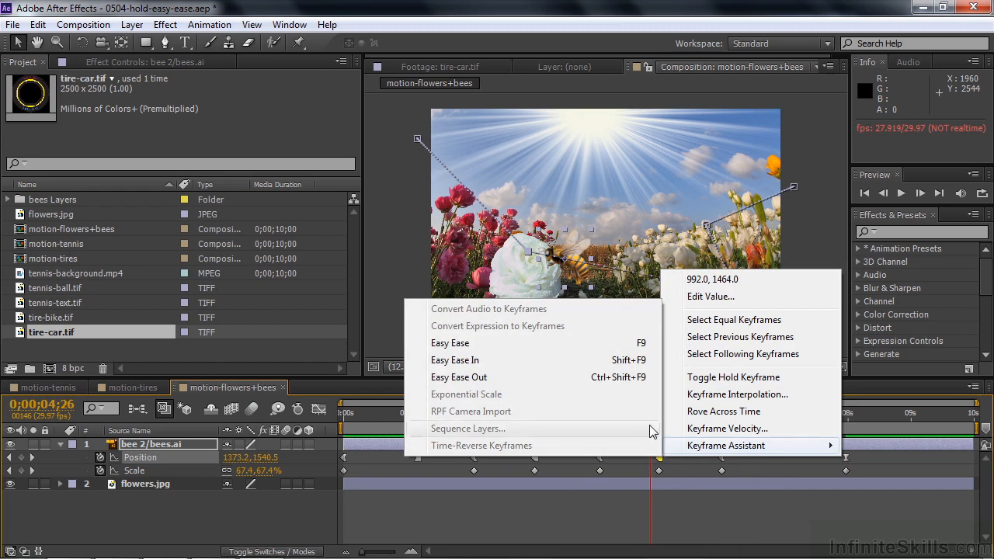
left_click(494, 360)
right_click(535, 458)
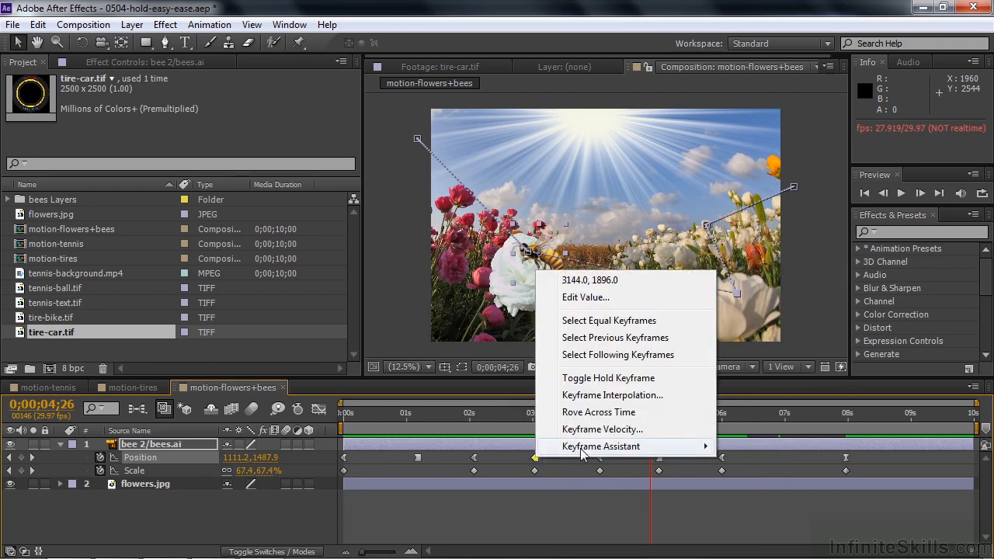
mouse_move(603, 454)
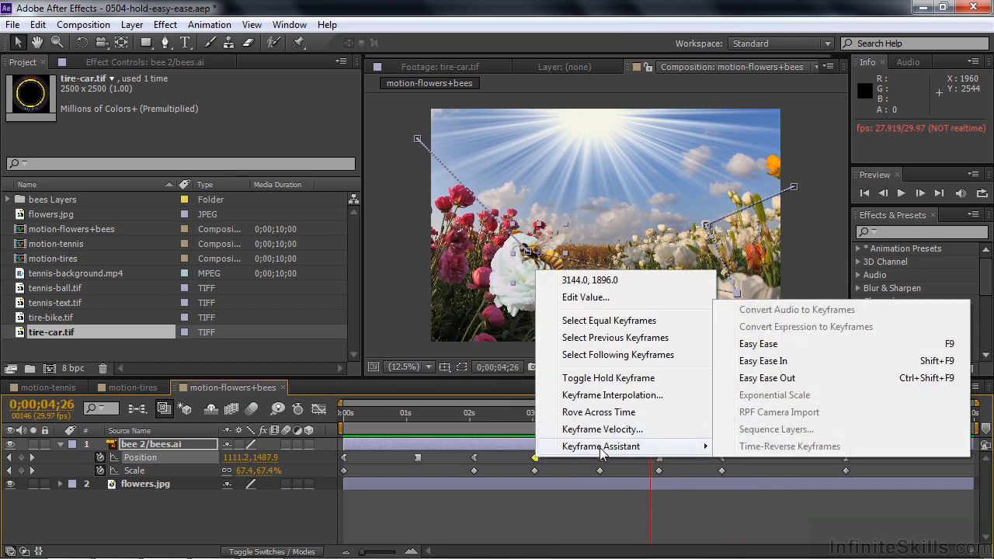
left_click(768, 361)
Preview the bee's eased flight from about 0;00;01;22 onward
left_click(454, 417)
key("space")
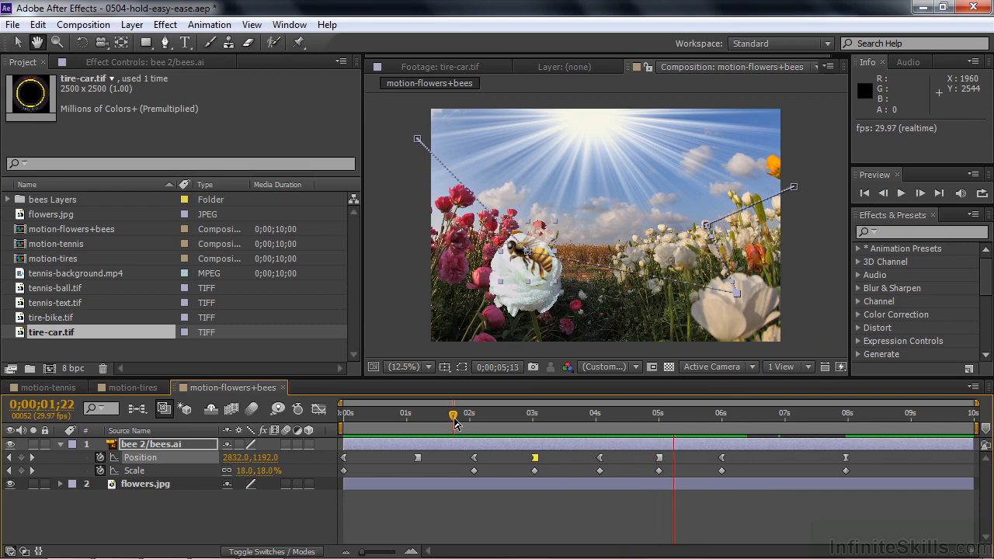
key("space")
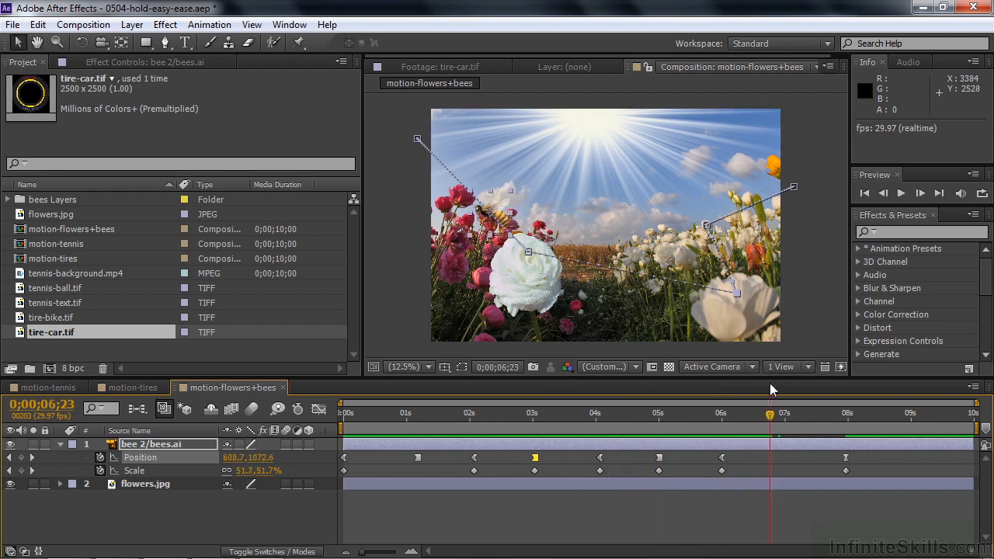
Delay the last three pairs of Position and Scale keyframes by about three-quarters of a second and preview the flight from 0;00;03;22
left_click_drag(770, 415, 628, 448)
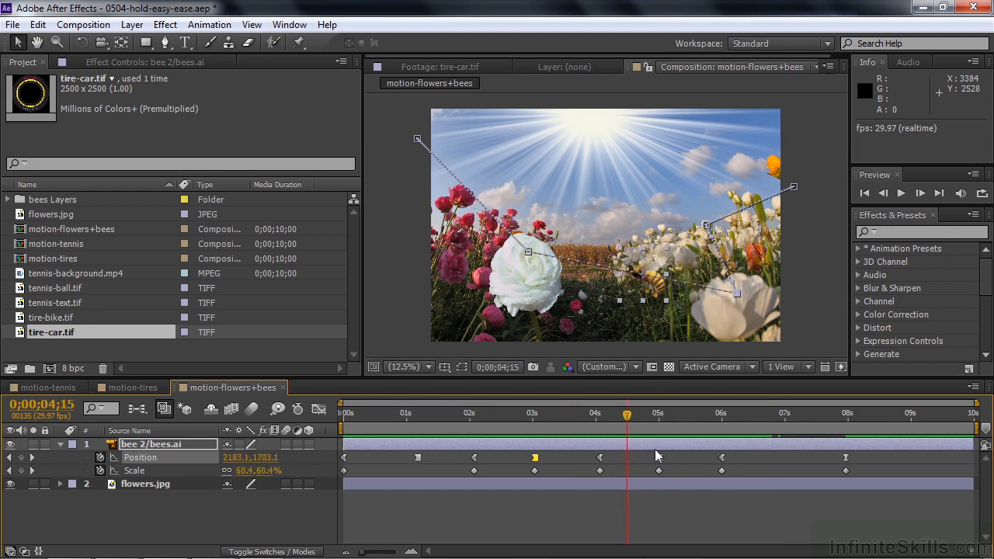
left_click_drag(857, 478, 705, 462)
left_click_drag(627, 416, 578, 423)
key("space")
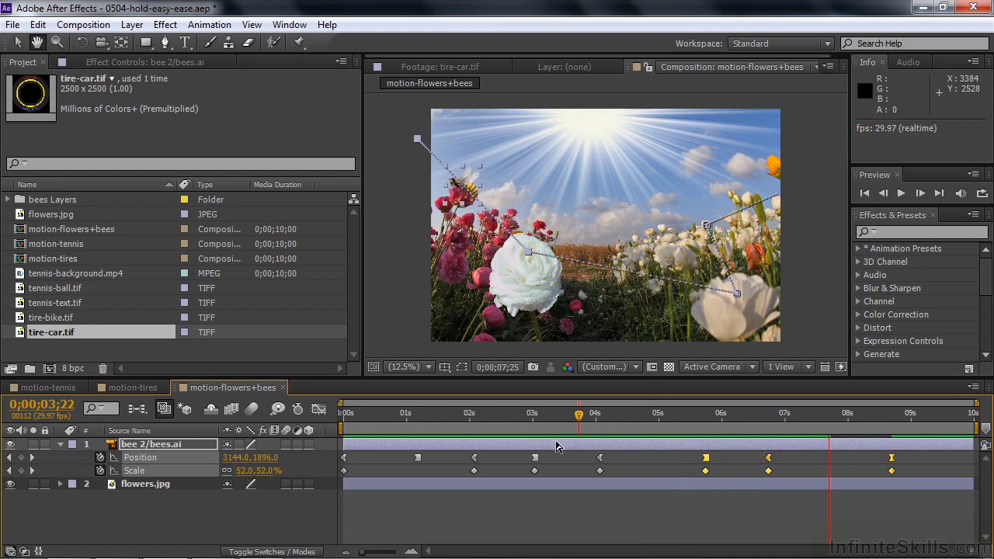
key("space")
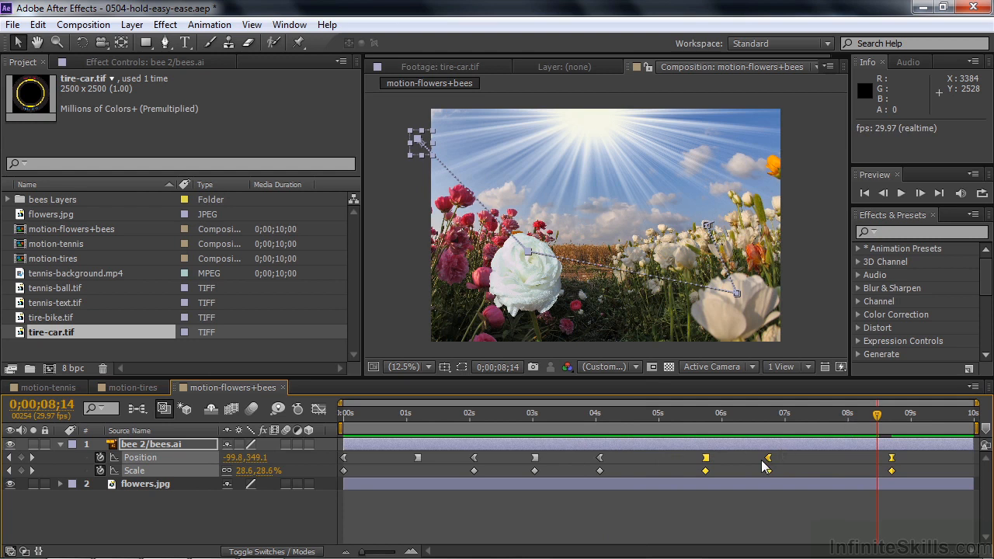
Curve the bee's entry path by moving the Bezier handle of its first Position keyframe to about 3465, 681
left_click_drag(877, 420, 396, 426)
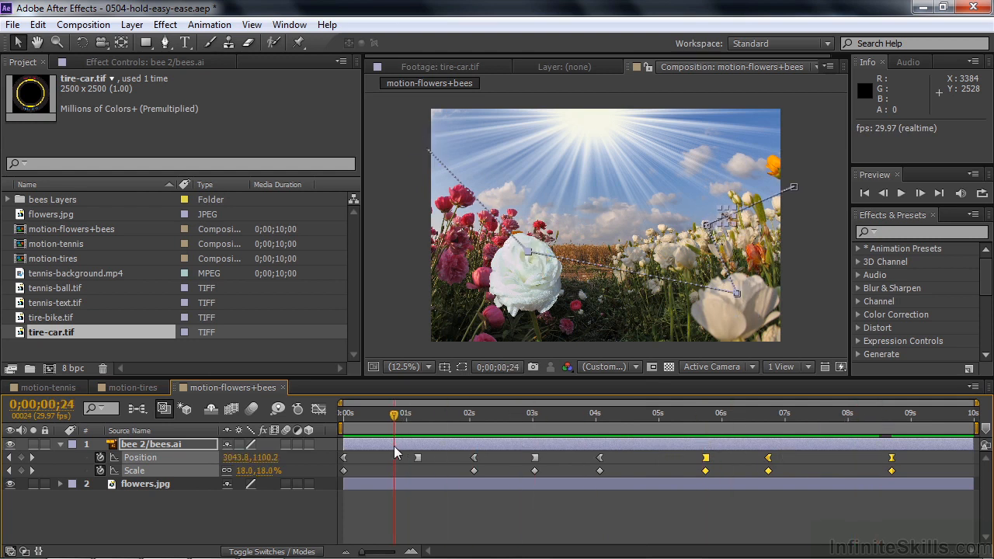
left_click(344, 458)
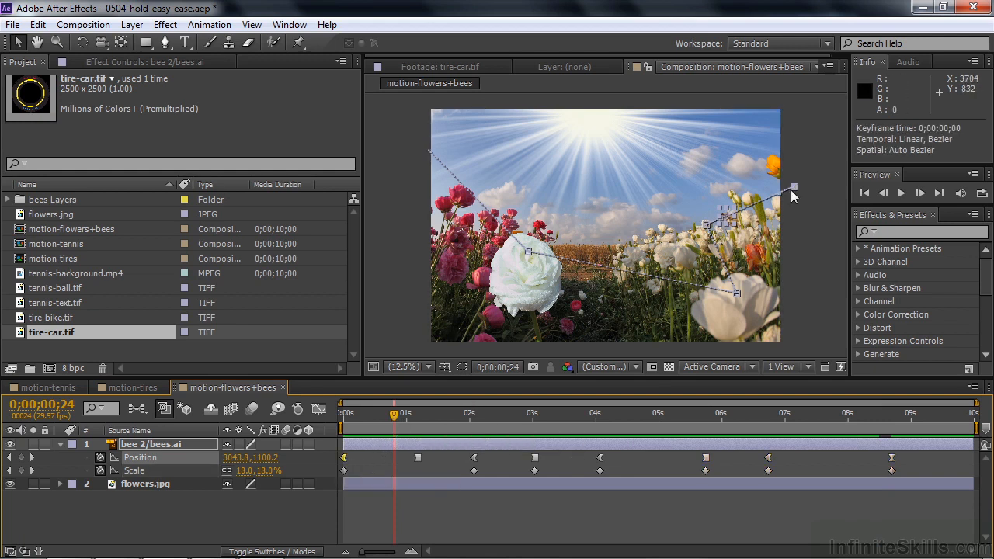
left_click_drag(779, 193, 767, 179)
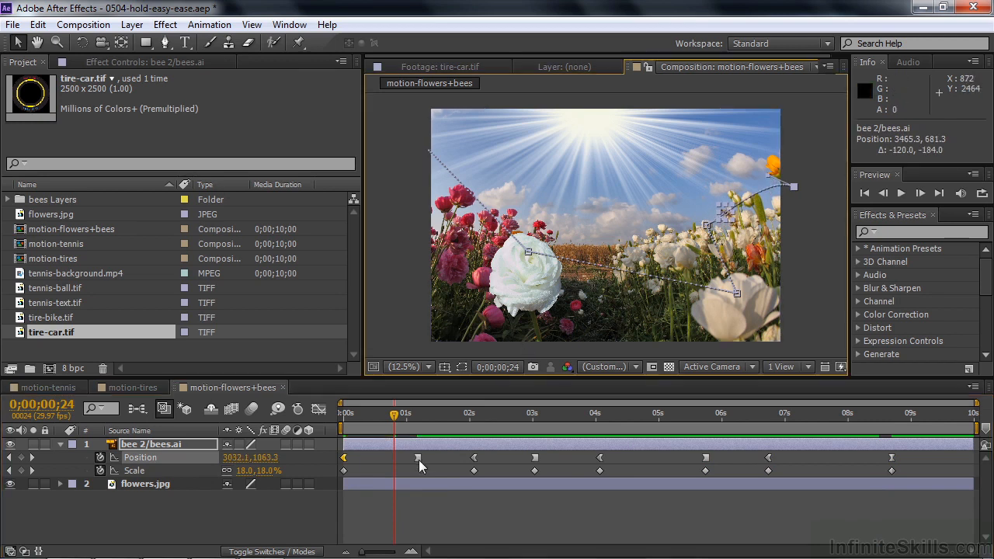
Curve the path between the first flower and the large white flower by moving a Bezier handle to about 3228, 1651
left_click(418, 457)
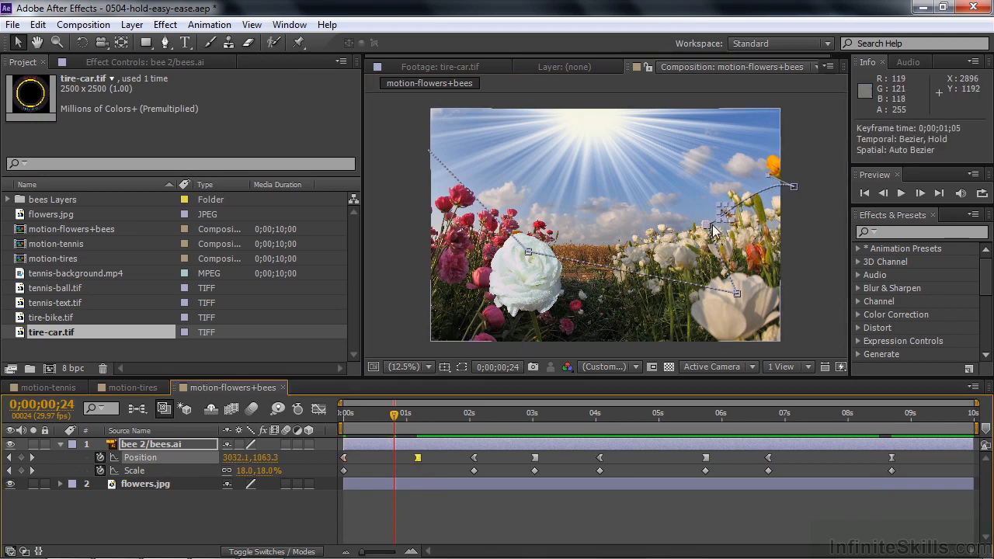
left_click(474, 457)
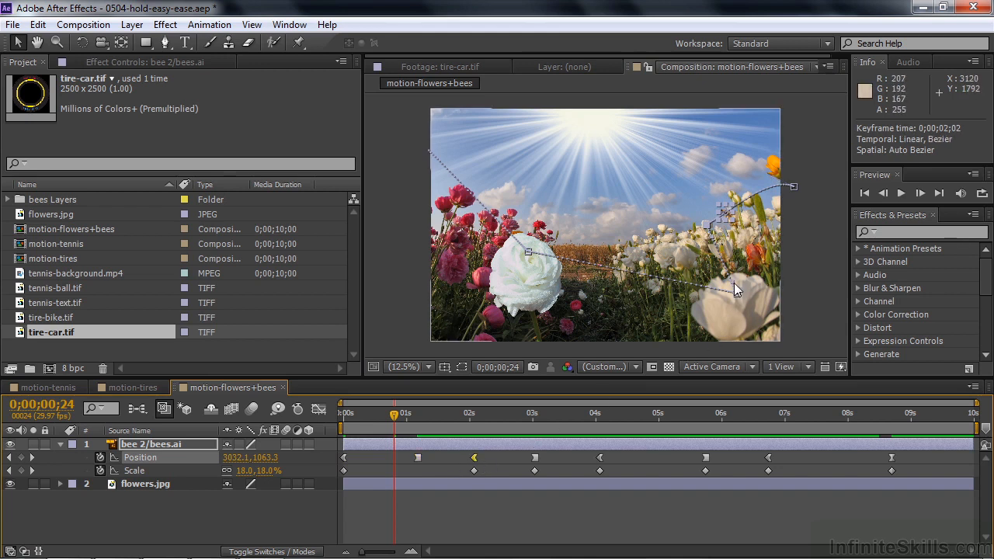
mouse_move(736, 289)
left_mouse_down()
mouse_move(722, 246)
mouse_move(749, 264)
mouse_move(745, 273)
left_mouse_up()
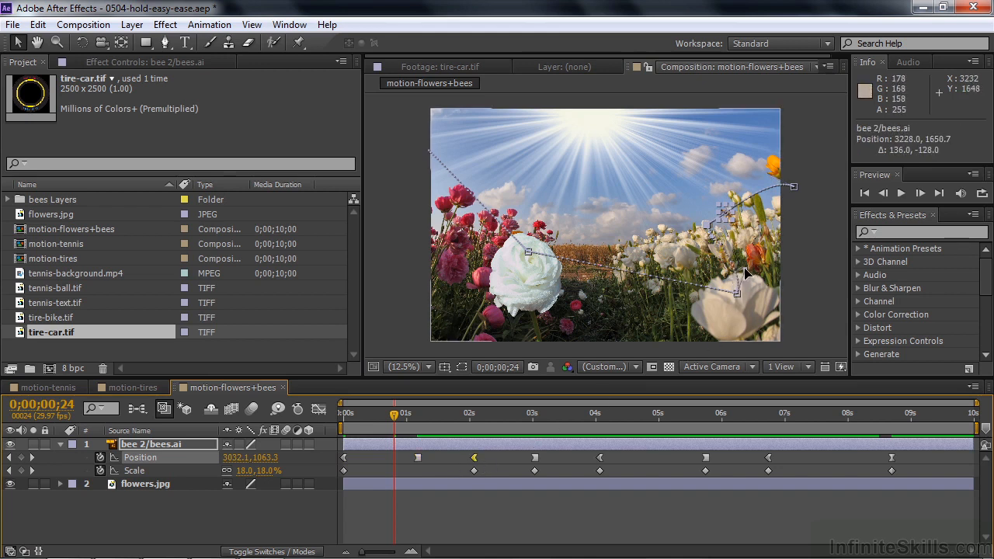
left_click(535, 458)
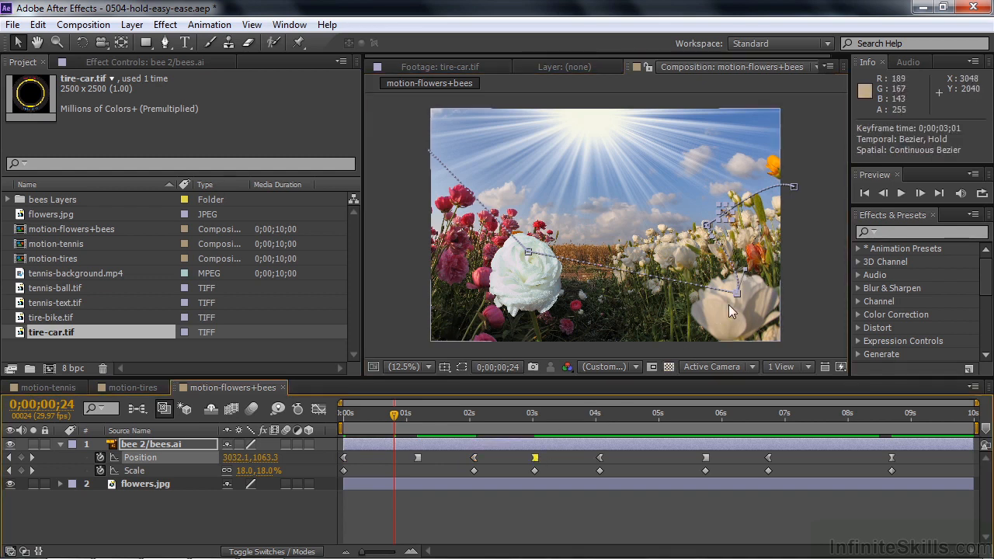